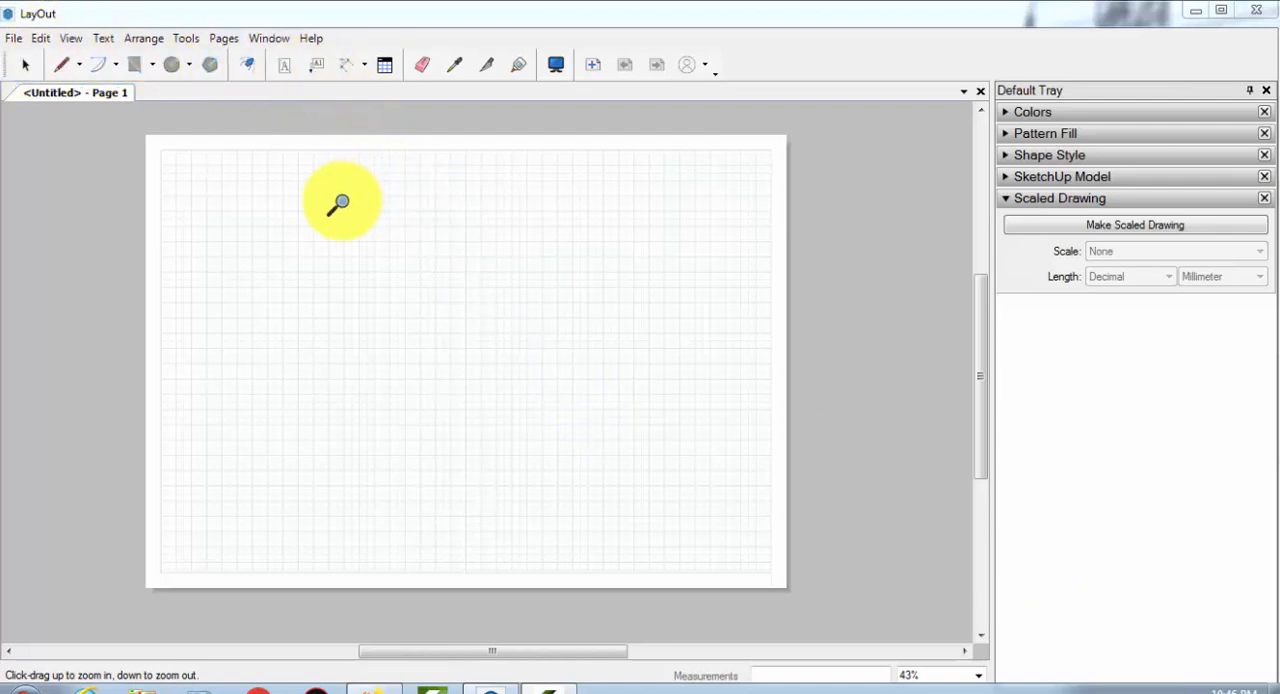
Customize the toolbar options to use large icons on toolbars, and toggle the large icons on menus option
click(71, 38)
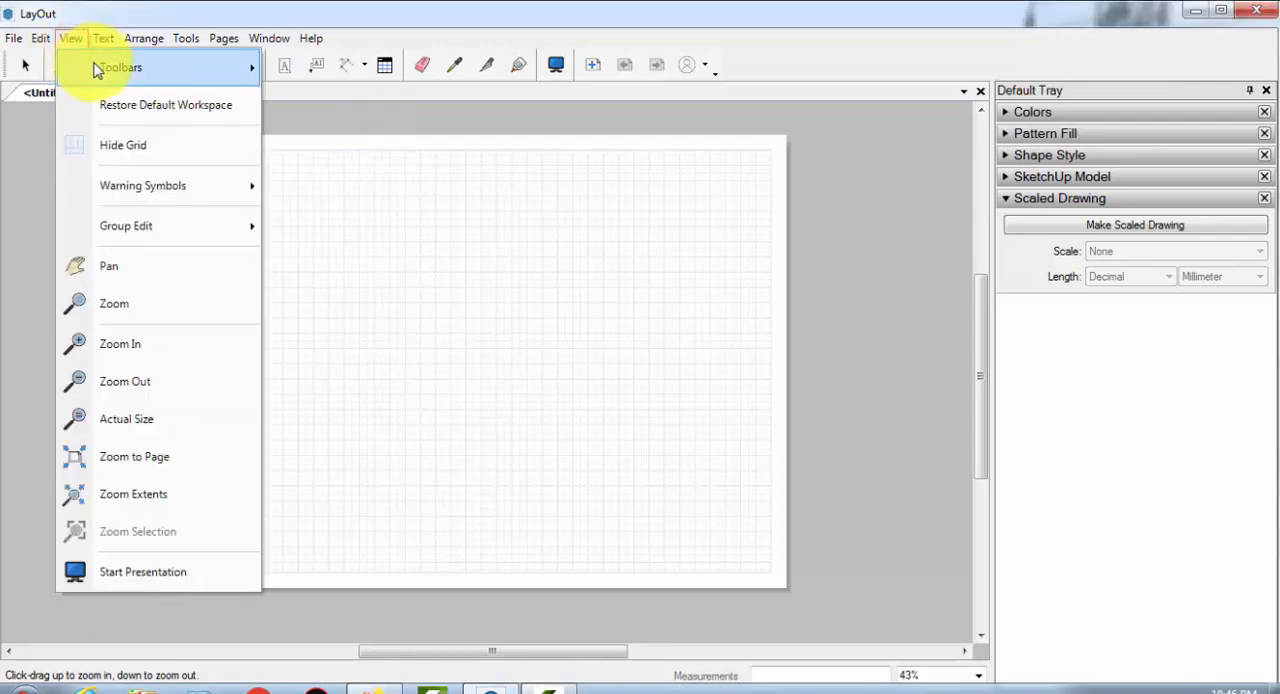
mouse_move(97, 68)
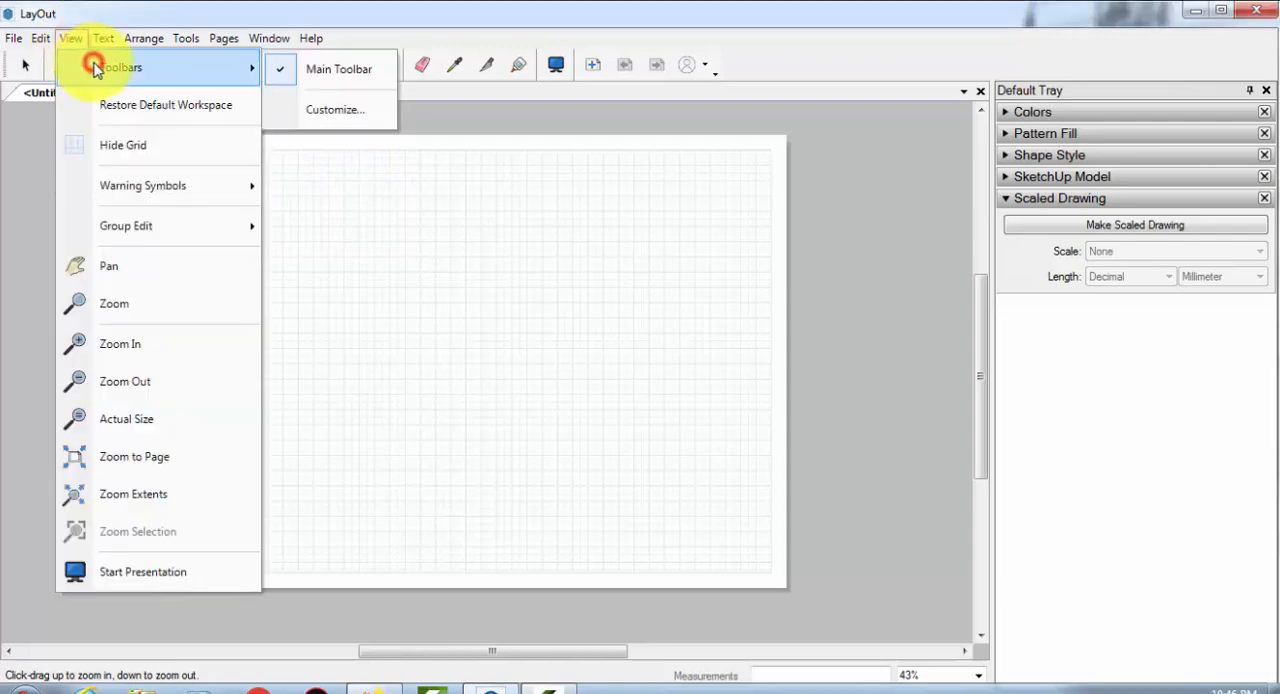
click(311, 108)
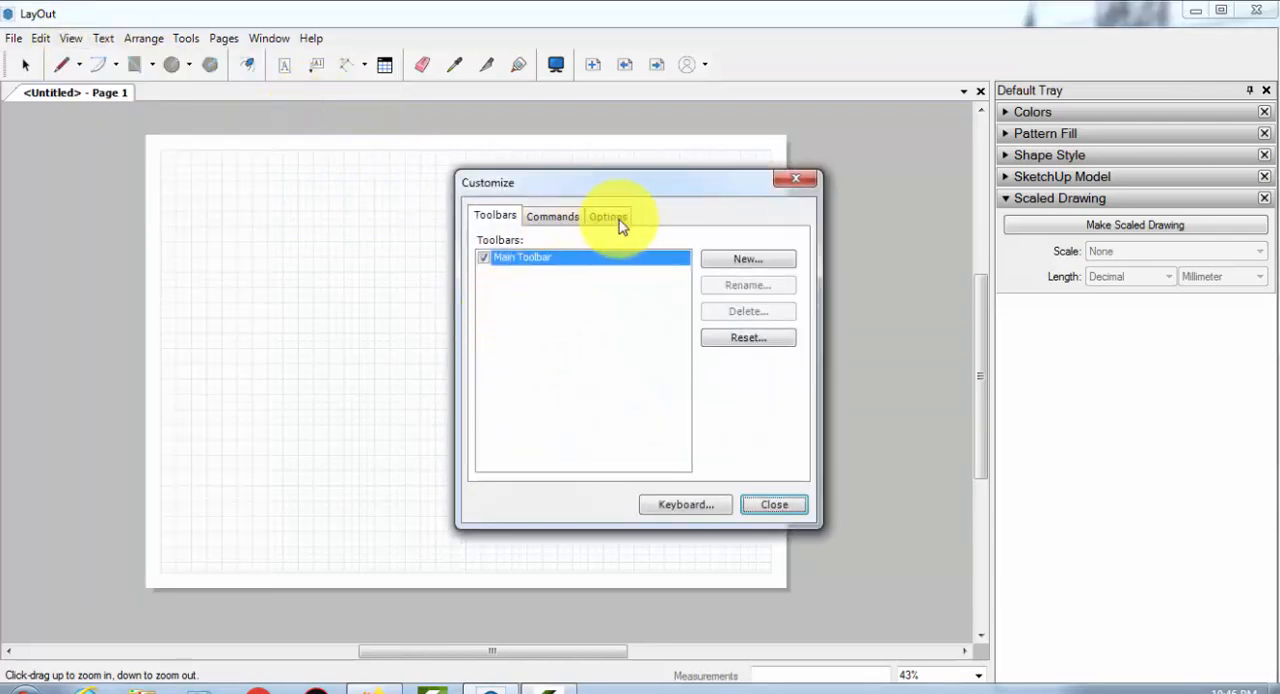
click(609, 216)
click(487, 376)
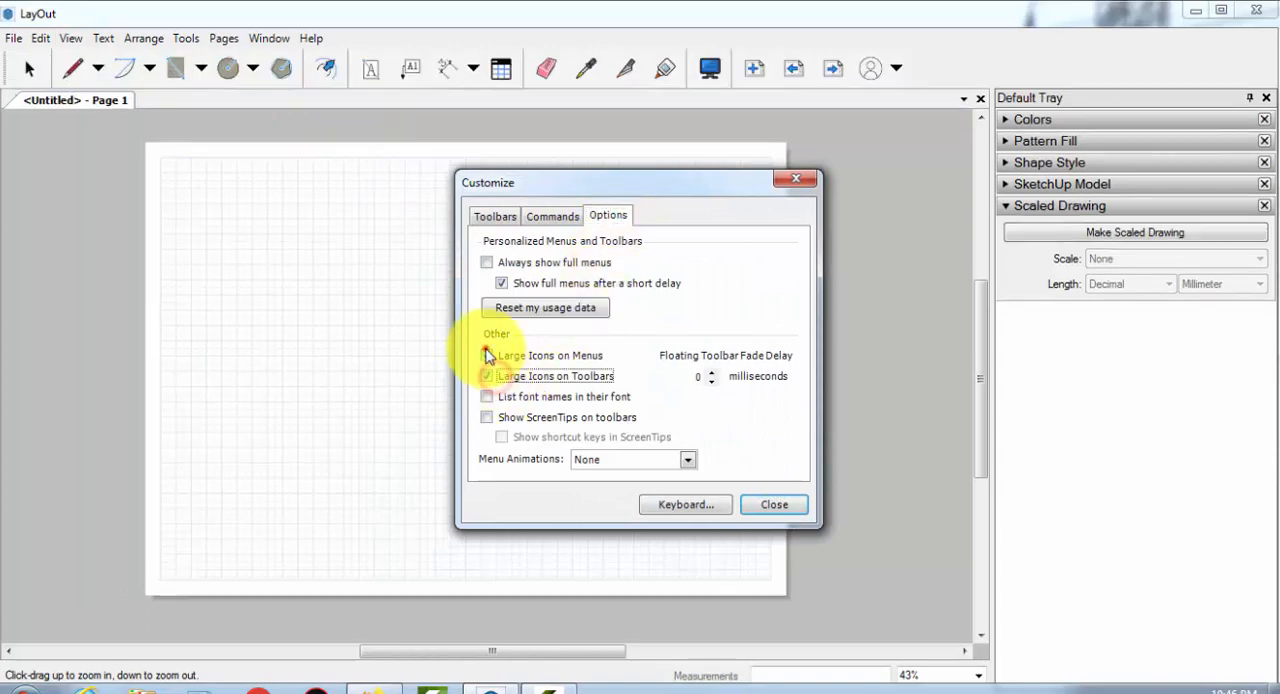
click(487, 356)
click(774, 504)
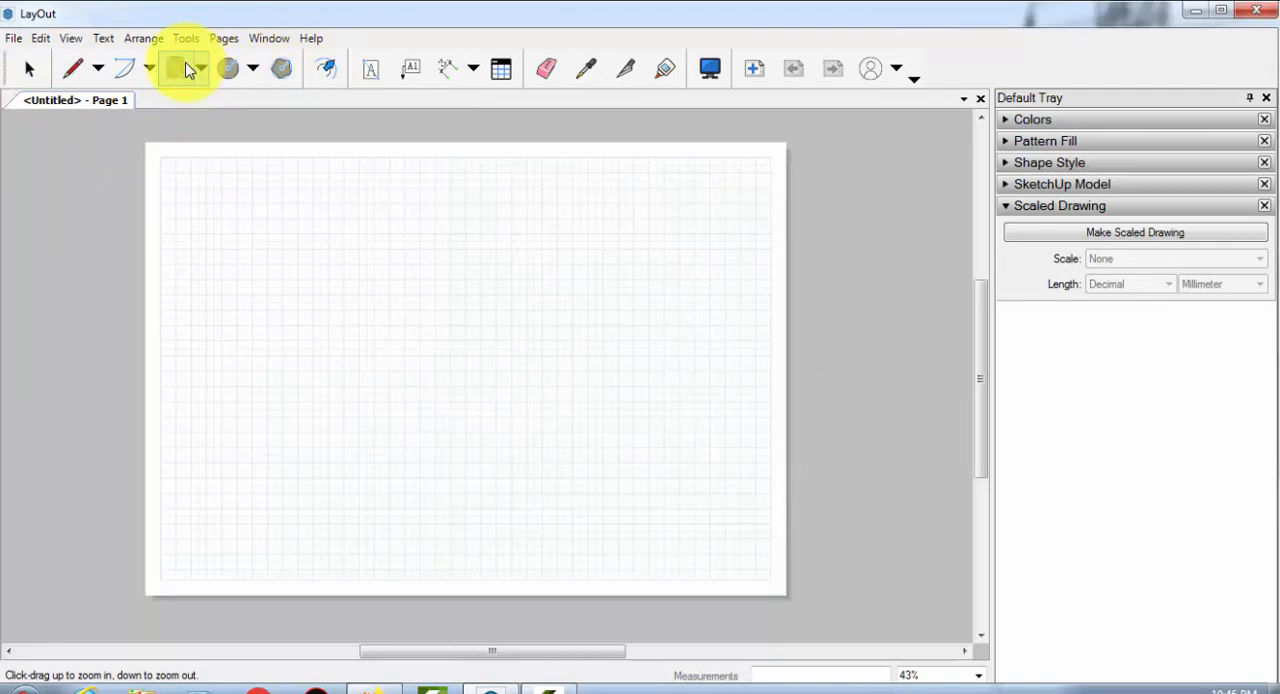
Sweep trial selection windows across the empty page in both directions with the Select tool
click(27, 66)
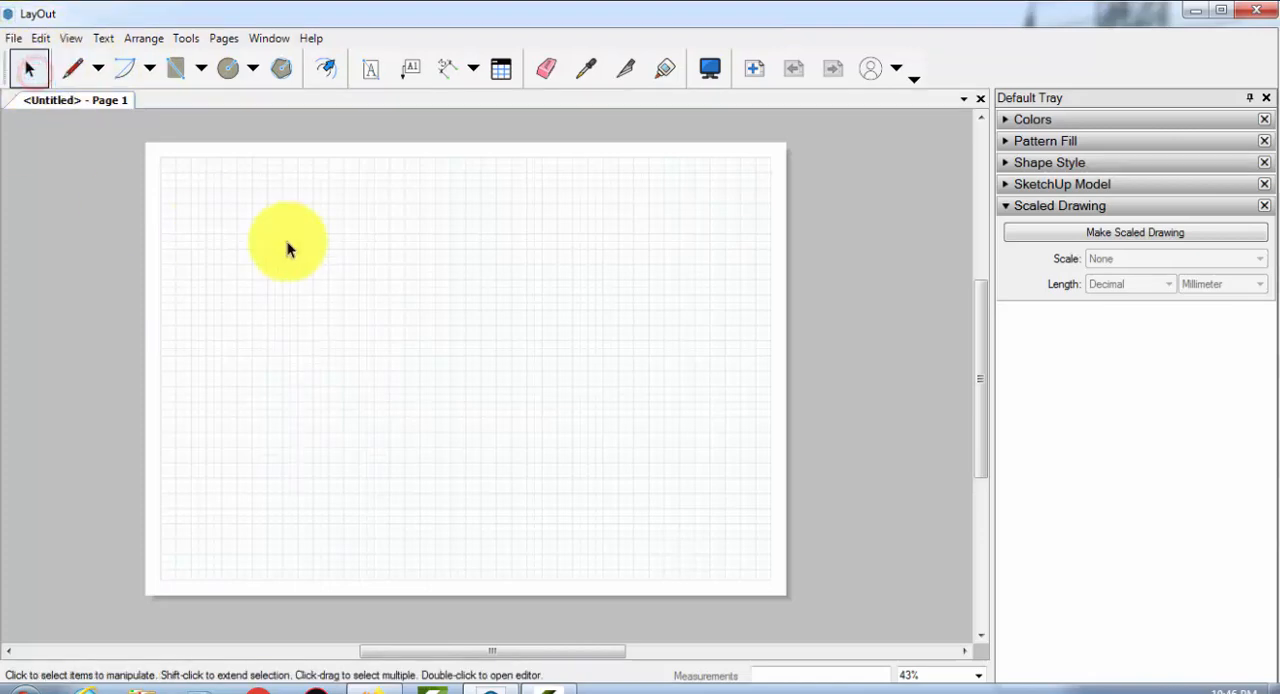
drag(160, 155, 691, 480)
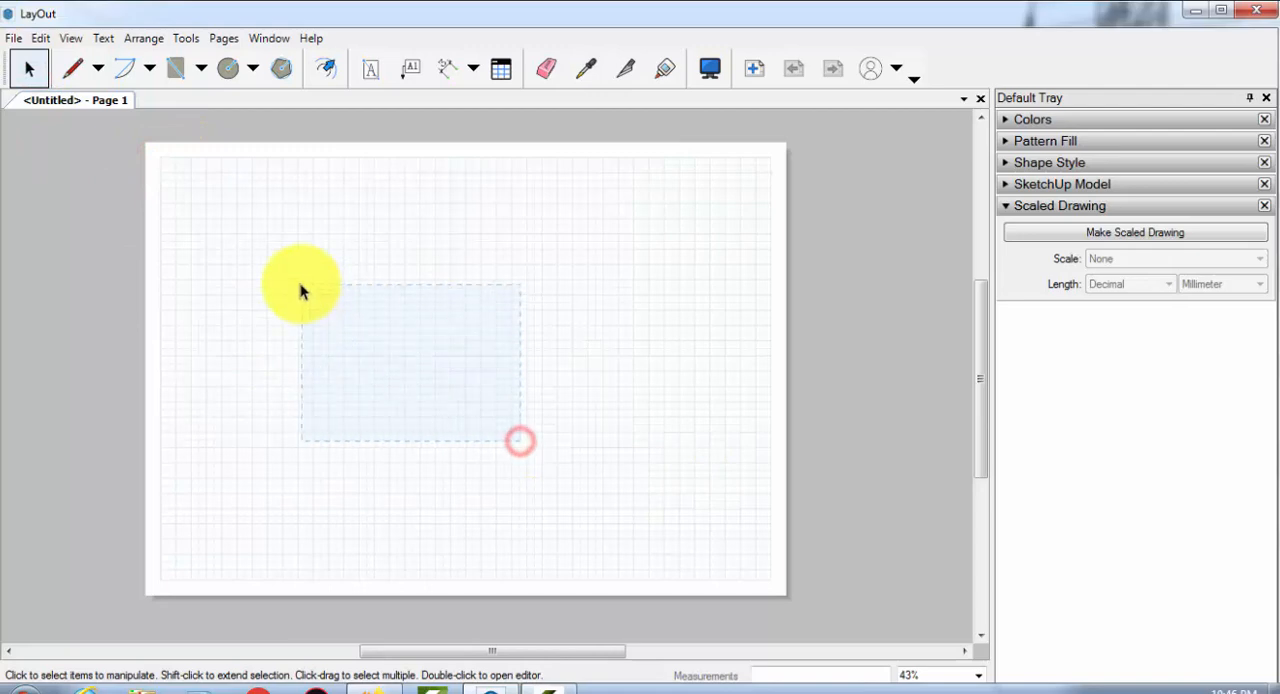
drag(208, 206, 486, 500)
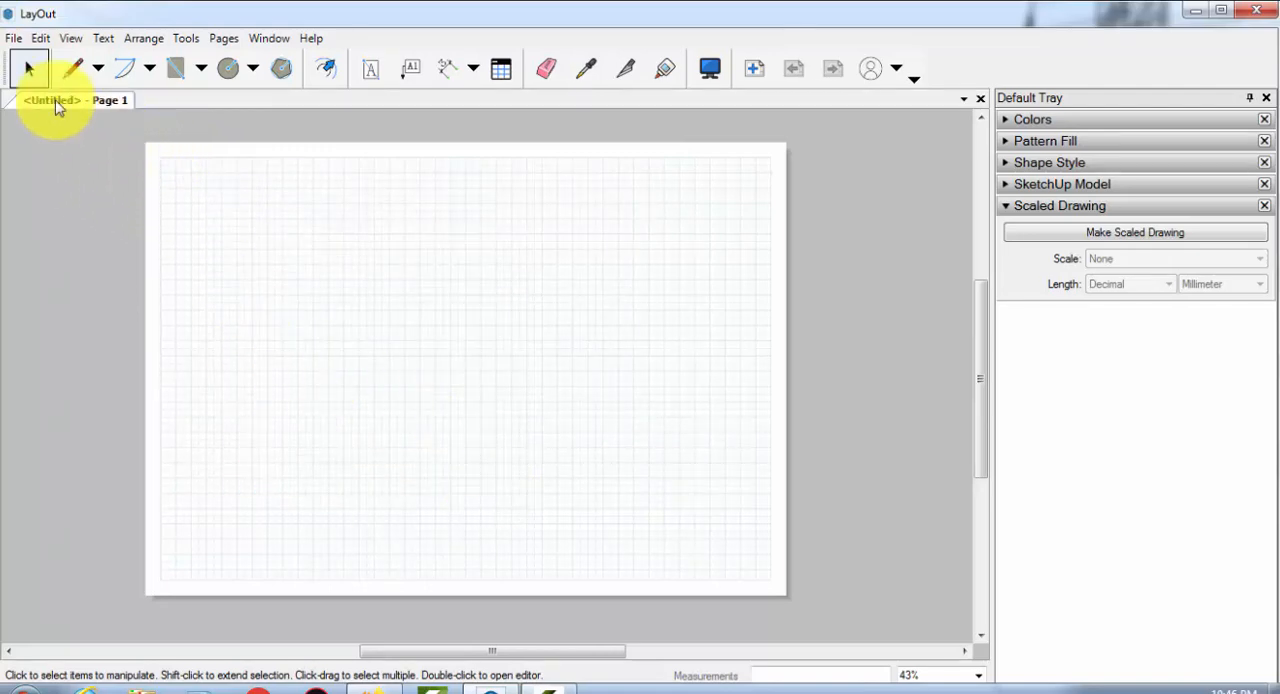
drag(166, 158, 774, 602)
drag(217, 220, 560, 428)
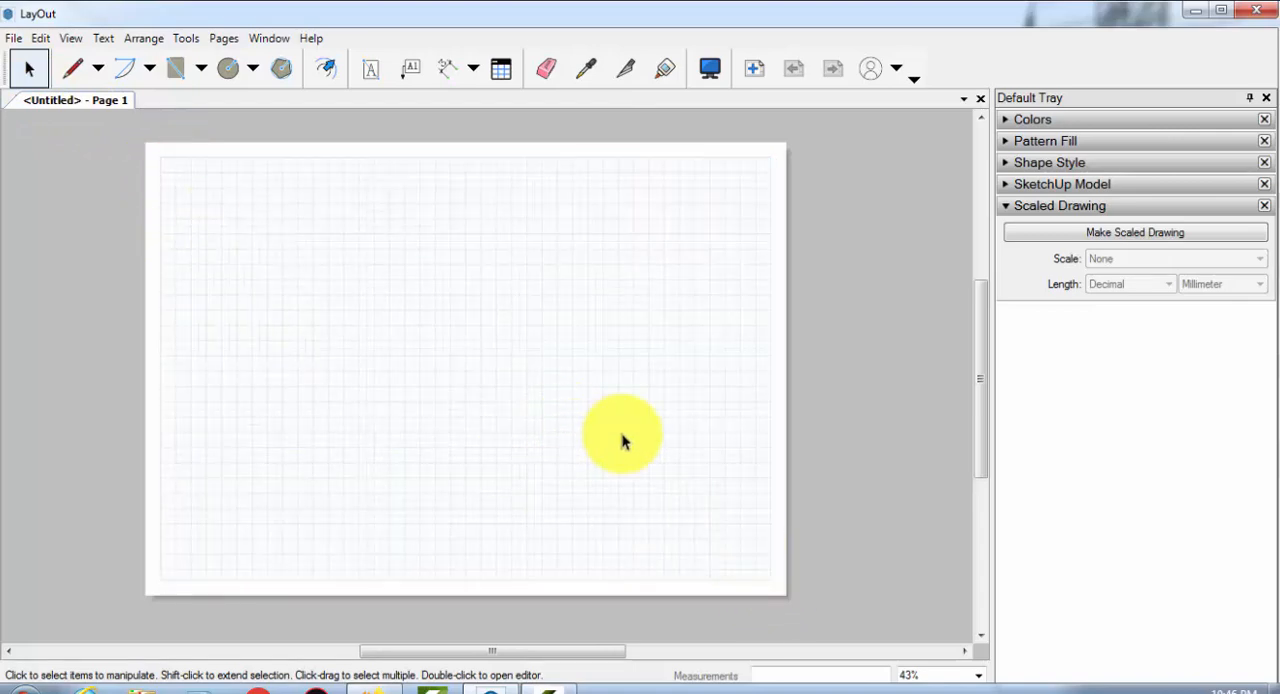
drag(648, 442, 268, 253)
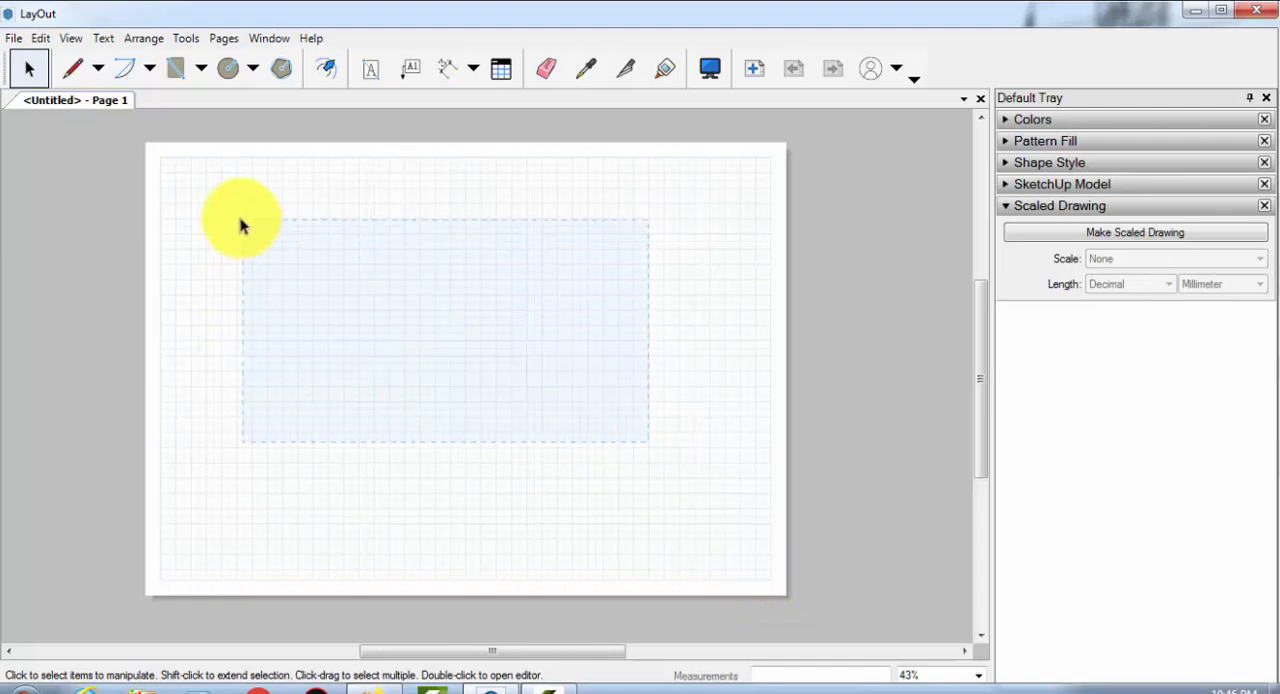
drag(226, 214, 536, 446)
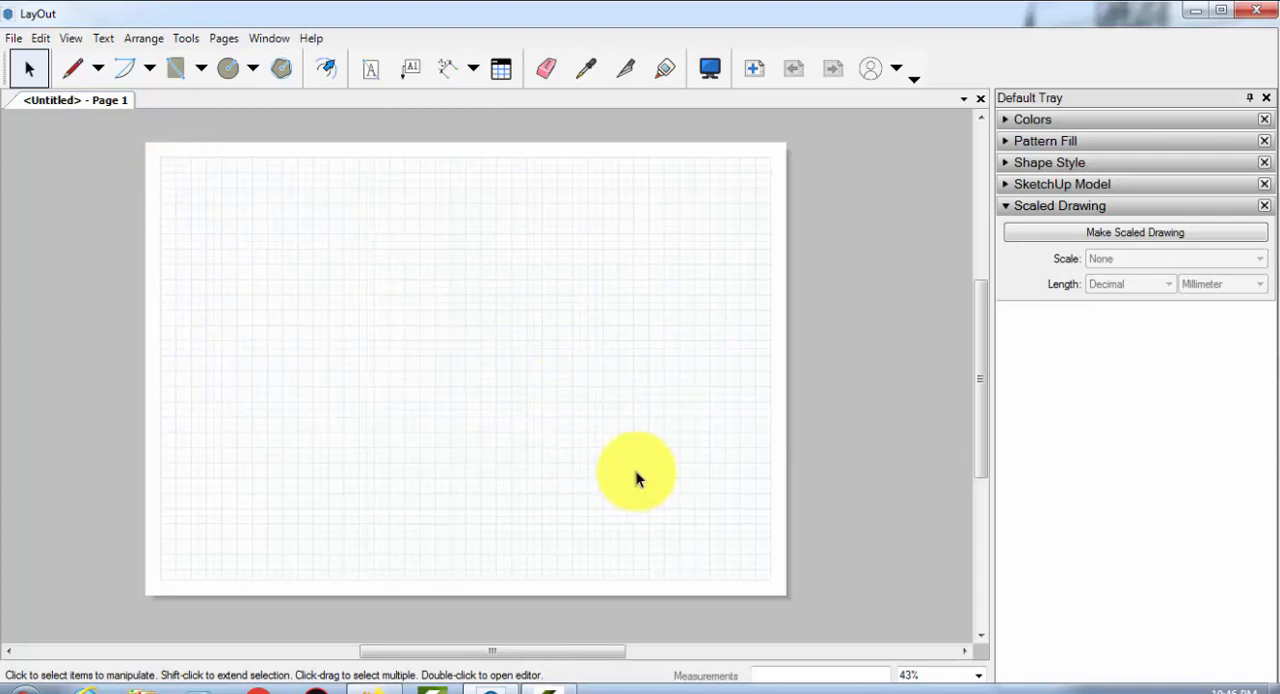
drag(632, 468, 619, 505)
click(169, 177)
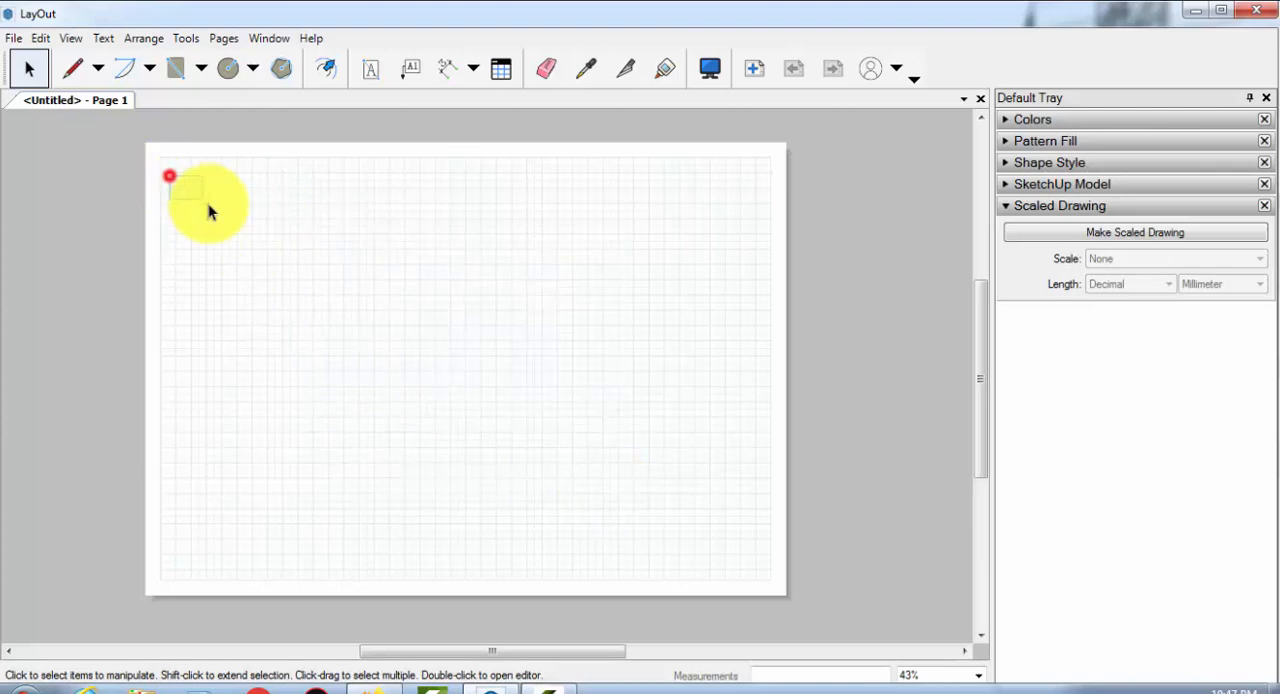
Draw a small rectangle, a tall rectangle beside it and a large rectangle overlapping the tall one's lower corner
click(178, 58)
click(201, 68)
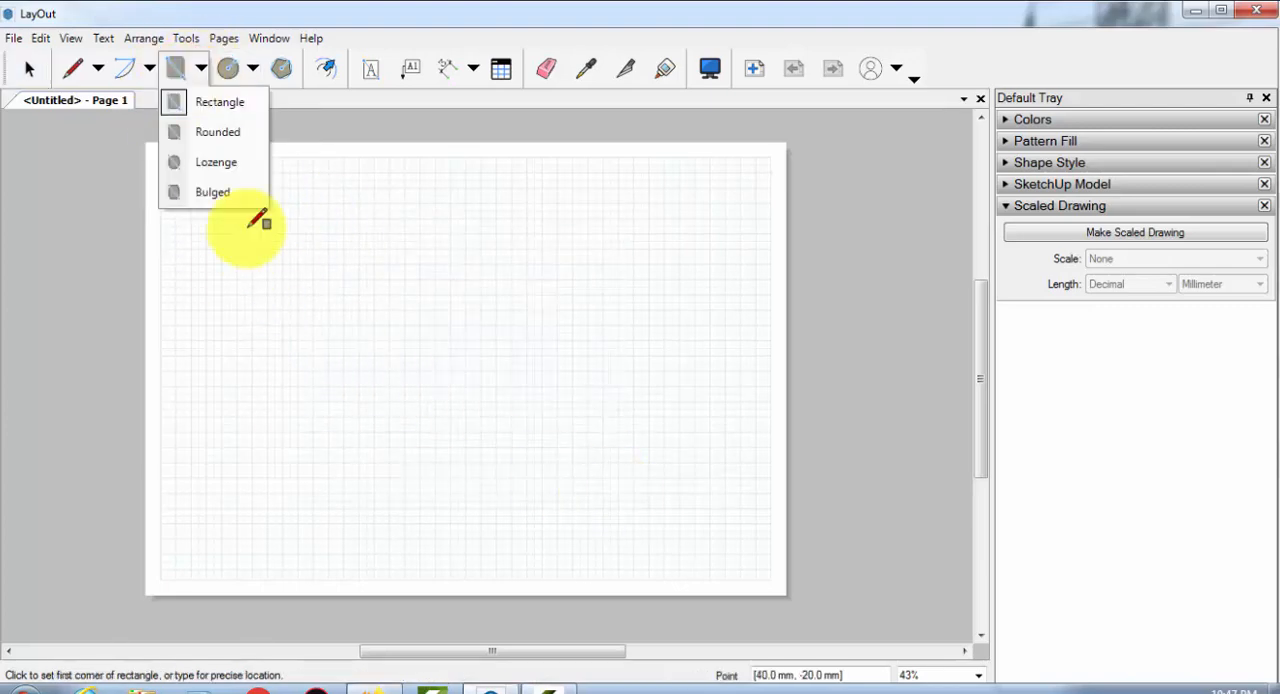
click(210, 106)
drag(329, 243, 366, 263)
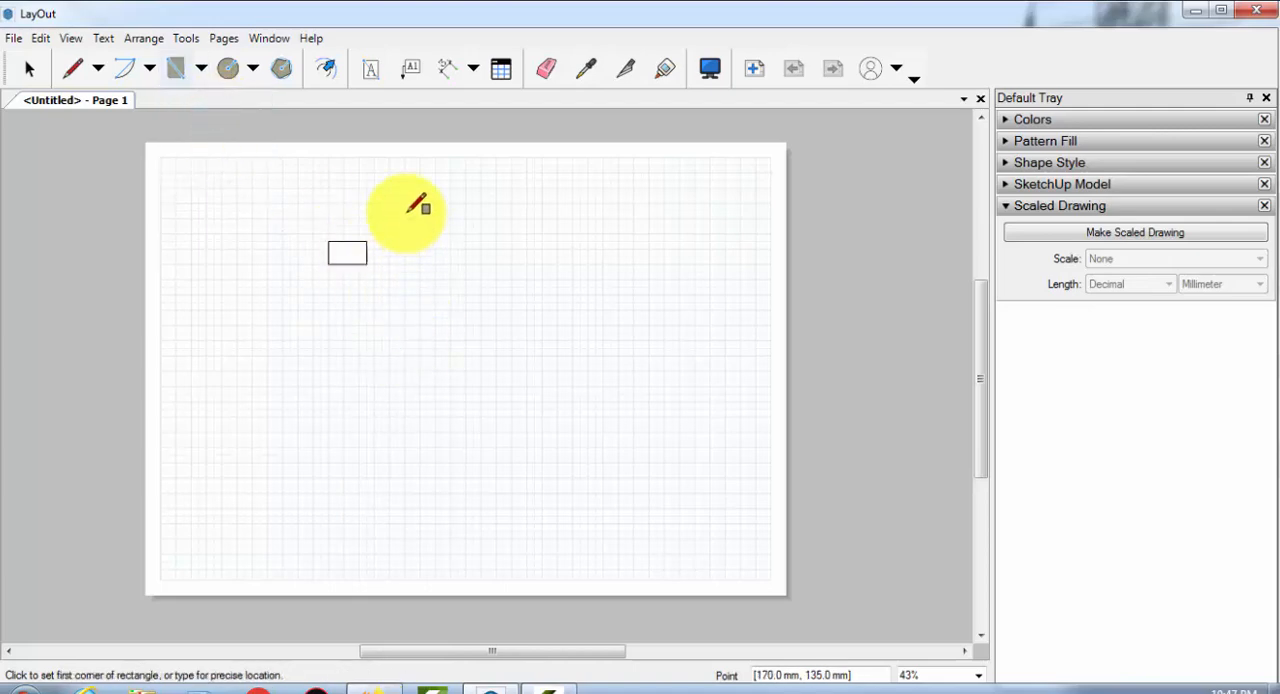
mouse_move(405, 219)
mouse_down()
mouse_move(471, 323)
mouse_move(496, 393)
mouse_up()
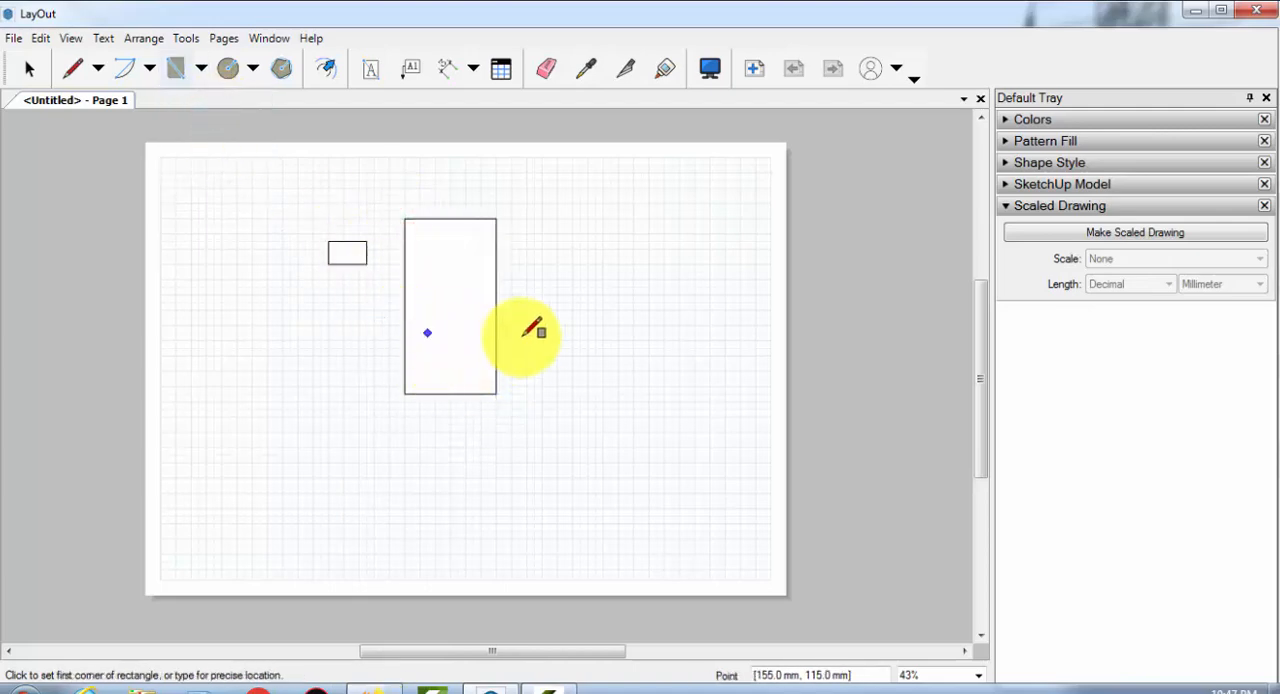
mouse_move(466, 302)
mouse_down()
mouse_move(534, 368)
mouse_move(580, 470)
mouse_up()
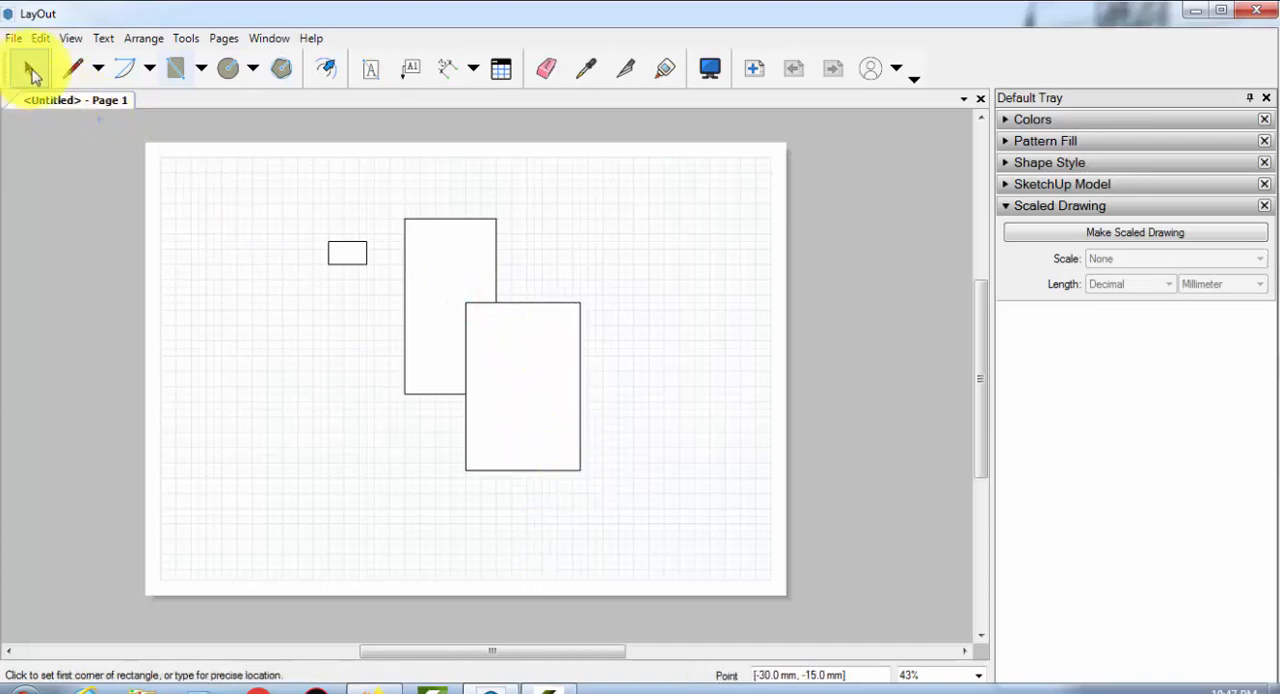
Select the small rectangle with left-to-right selection windows that enclose it completely, clearing the selection between attempts
click(29, 67)
click(330, 243)
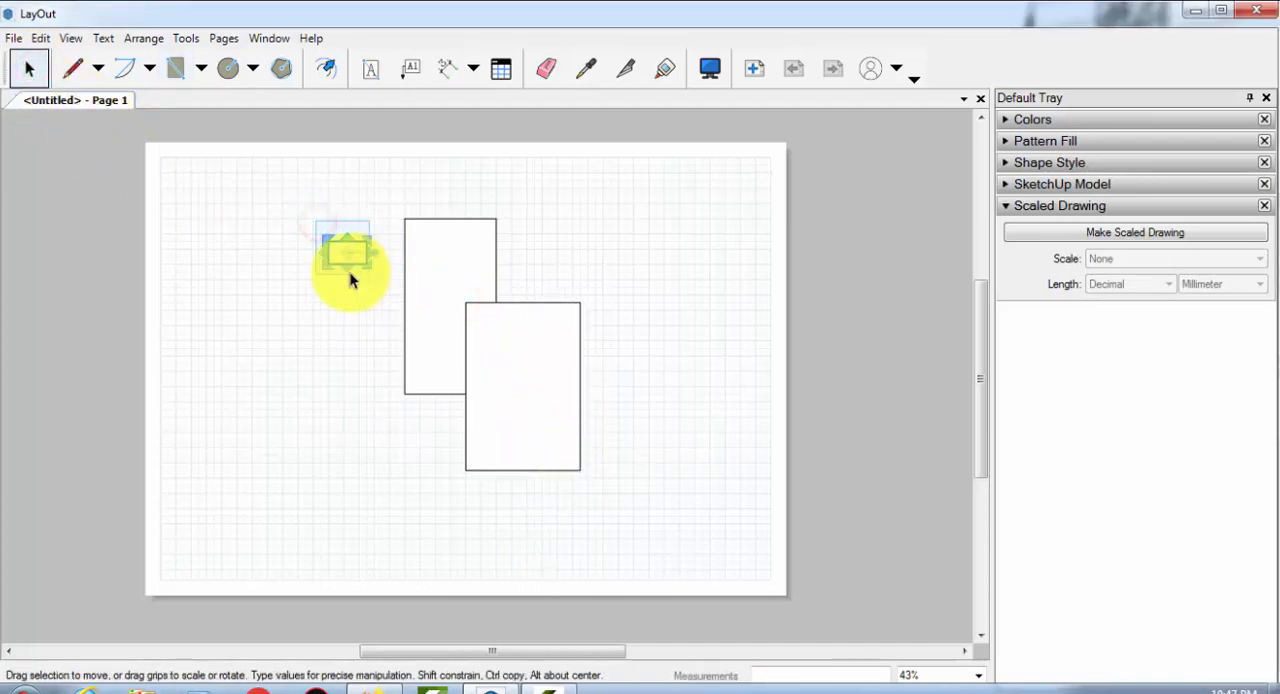
click(272, 238)
scroll(340, 262, up, 1)
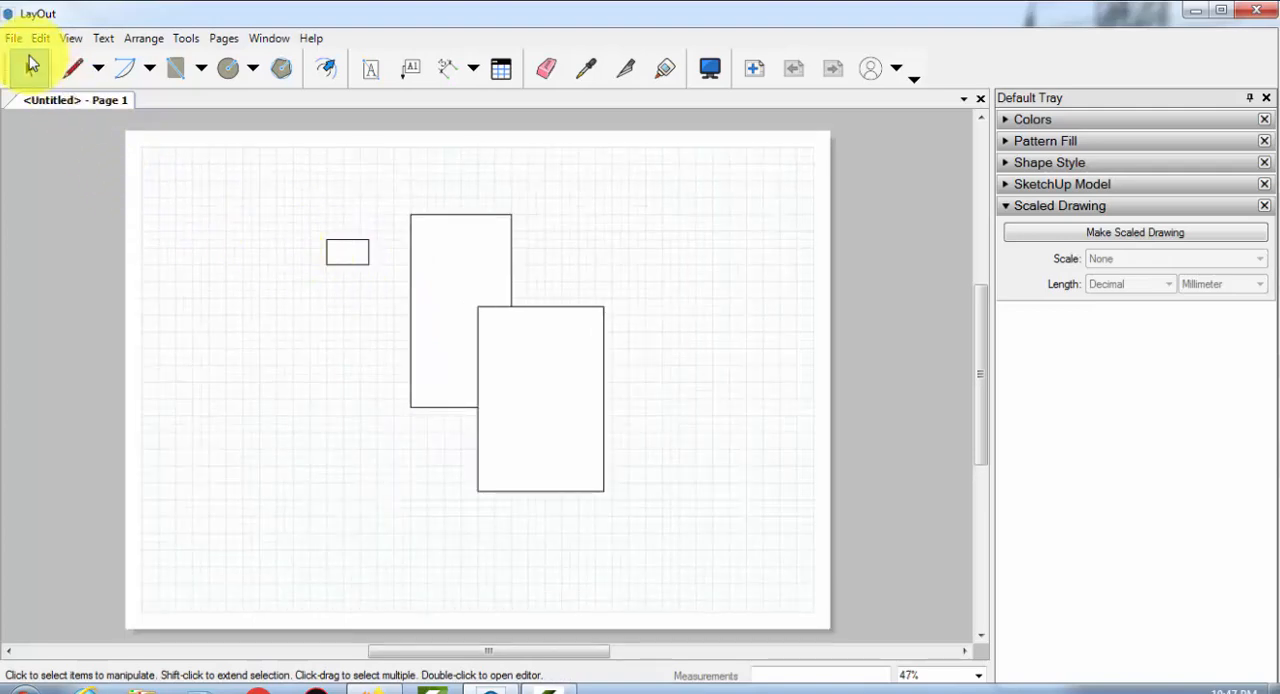
click(27, 67)
drag(276, 178, 405, 274)
scroll(346, 240, up, 2)
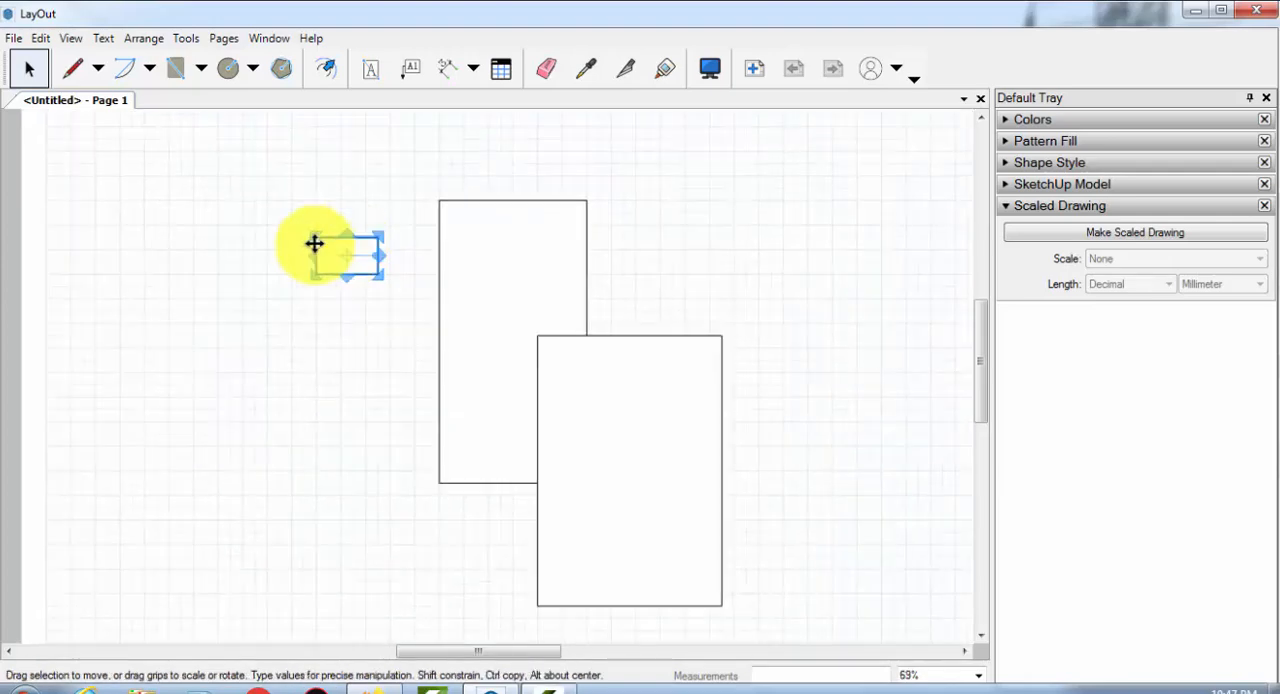
click(237, 223)
drag(249, 177, 415, 322)
drag(259, 201, 406, 300)
scroll(360, 254, up, 2)
click(300, 301)
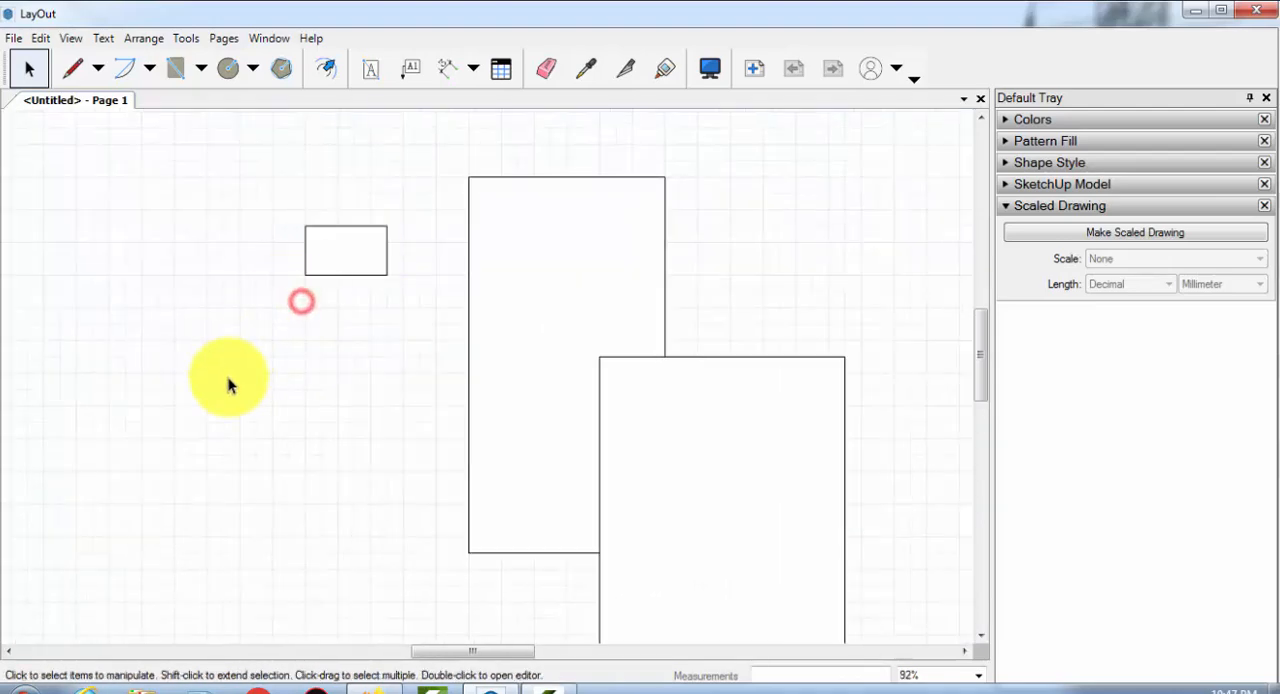
Try to select the small rectangle with left-to-right selection windows that cover only part of it
drag(231, 155, 386, 390)
mouse_move(248, 182)
mouse_down()
mouse_move(371, 251)
mouse_move(421, 337)
mouse_move(228, 171)
mouse_move(414, 348)
mouse_move(242, 195)
mouse_up()
scroll(417, 338, down, 3)
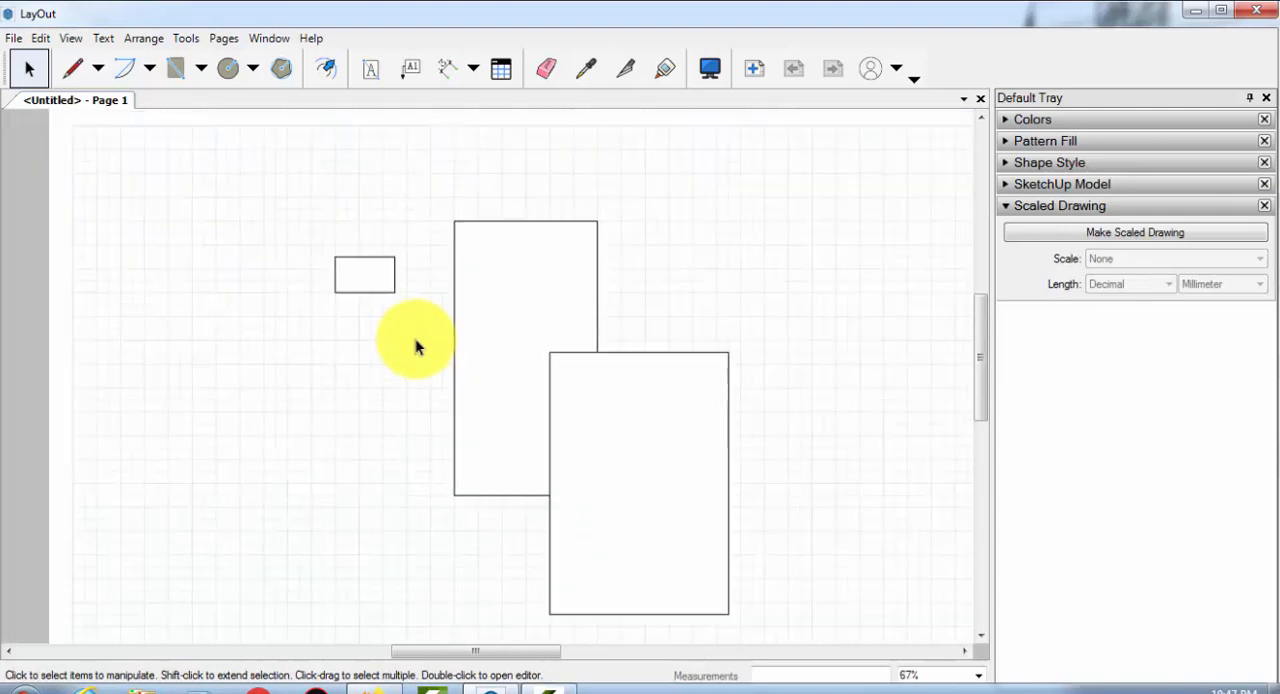
middle_drag(417, 340, 580, 402)
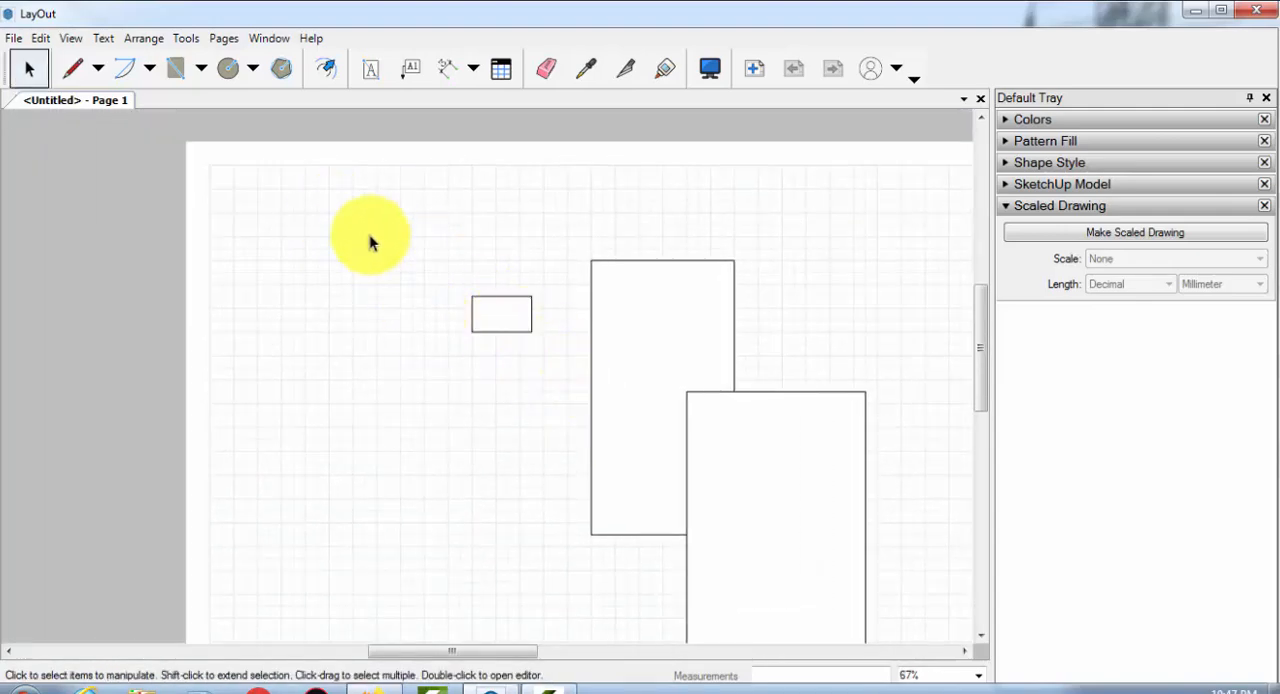
drag(374, 223, 501, 318)
scroll(563, 354, up, 4)
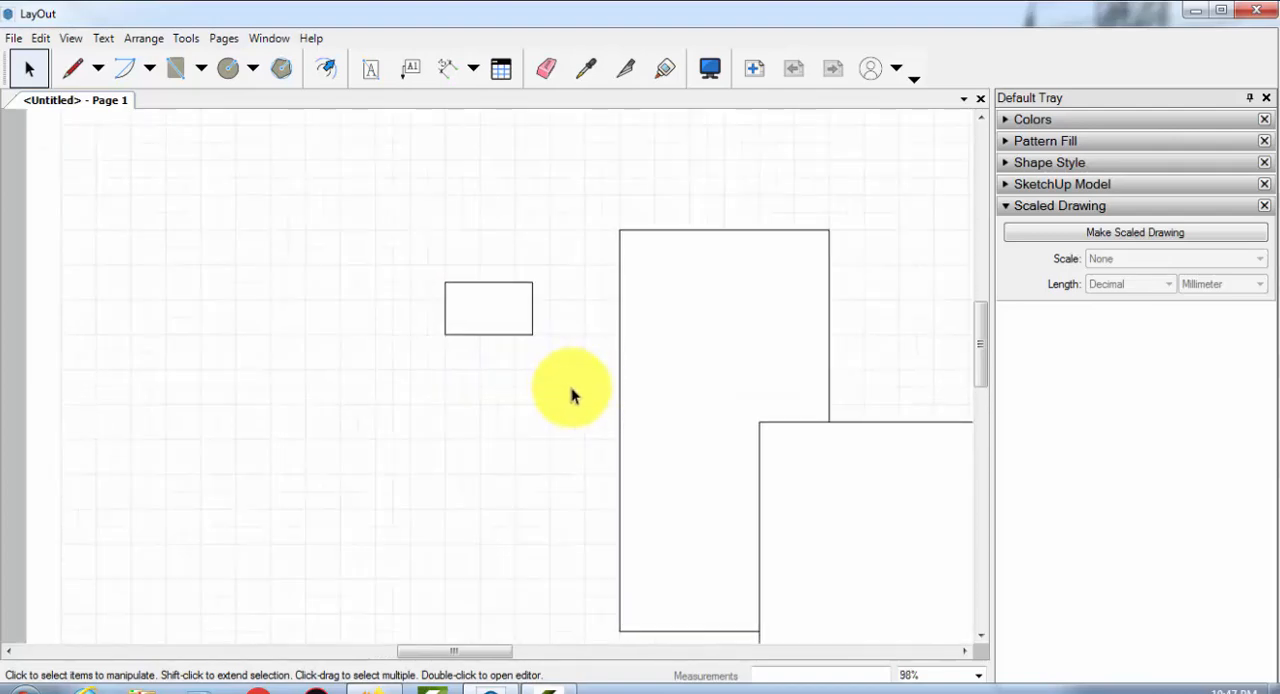
Select the small rectangle with right-to-left crossing windows that only touch its lower-right part, and clear the selection
drag(578, 388, 538, 333)
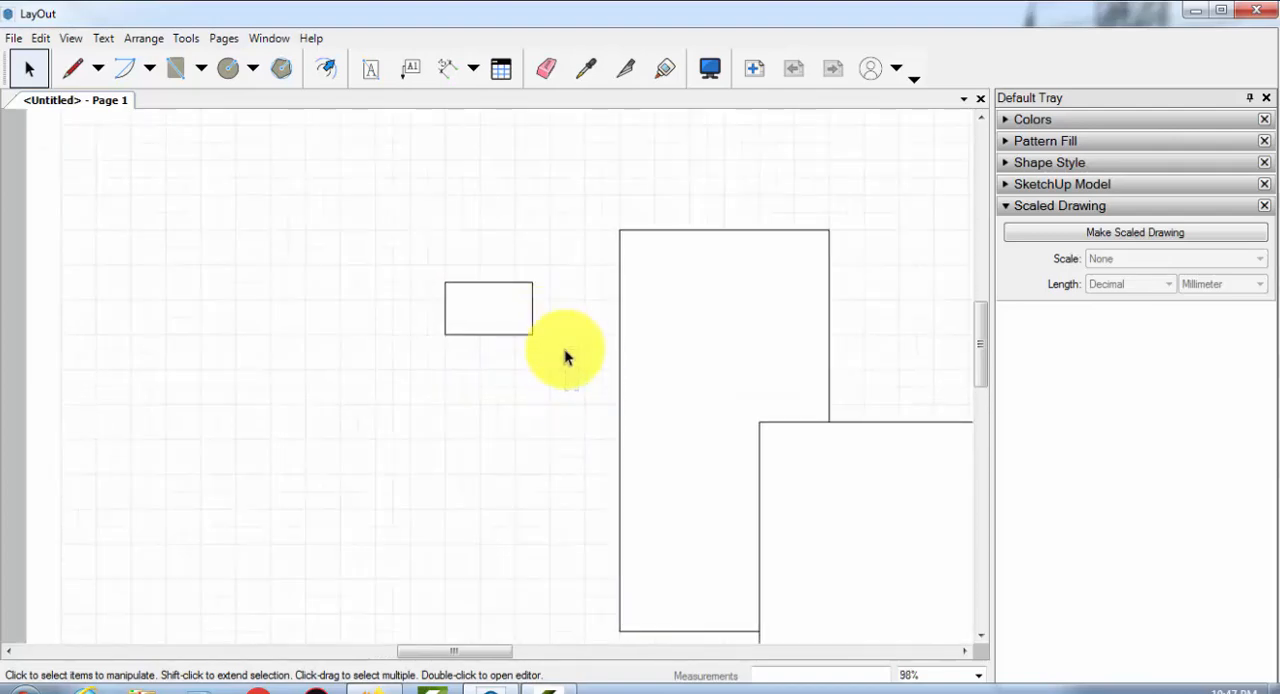
drag(578, 370, 514, 333)
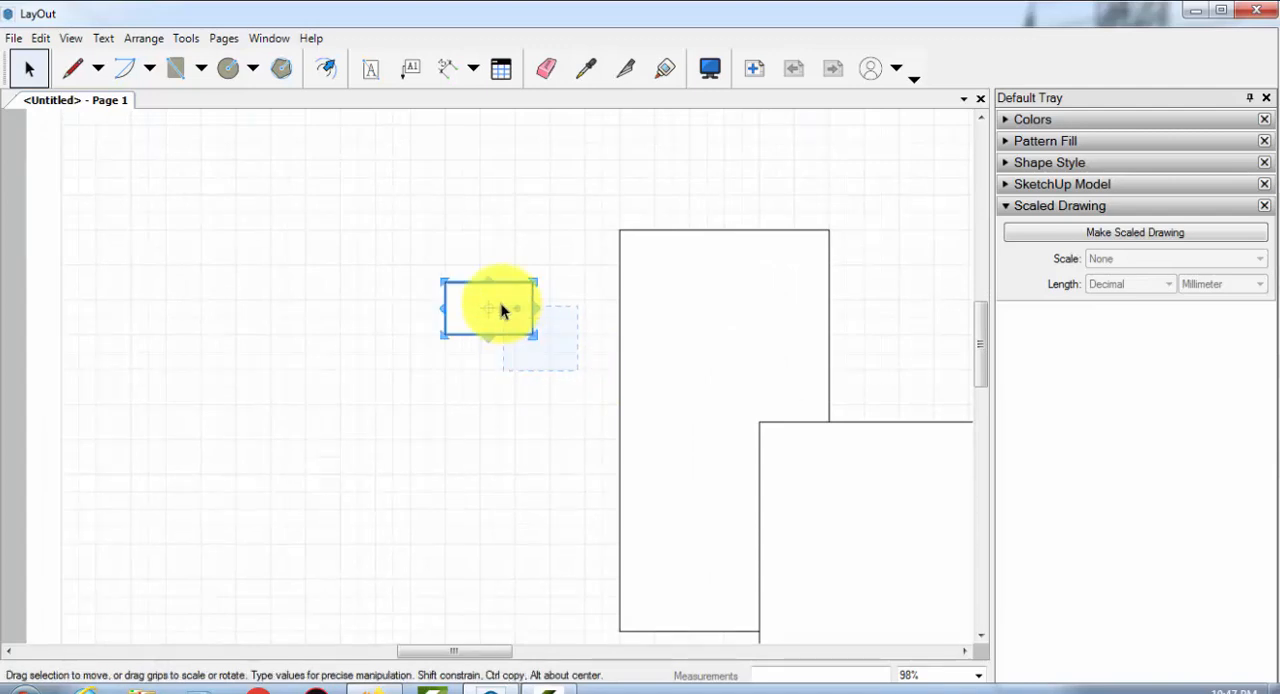
drag(578, 362, 534, 320)
scroll(534, 320, up, 2)
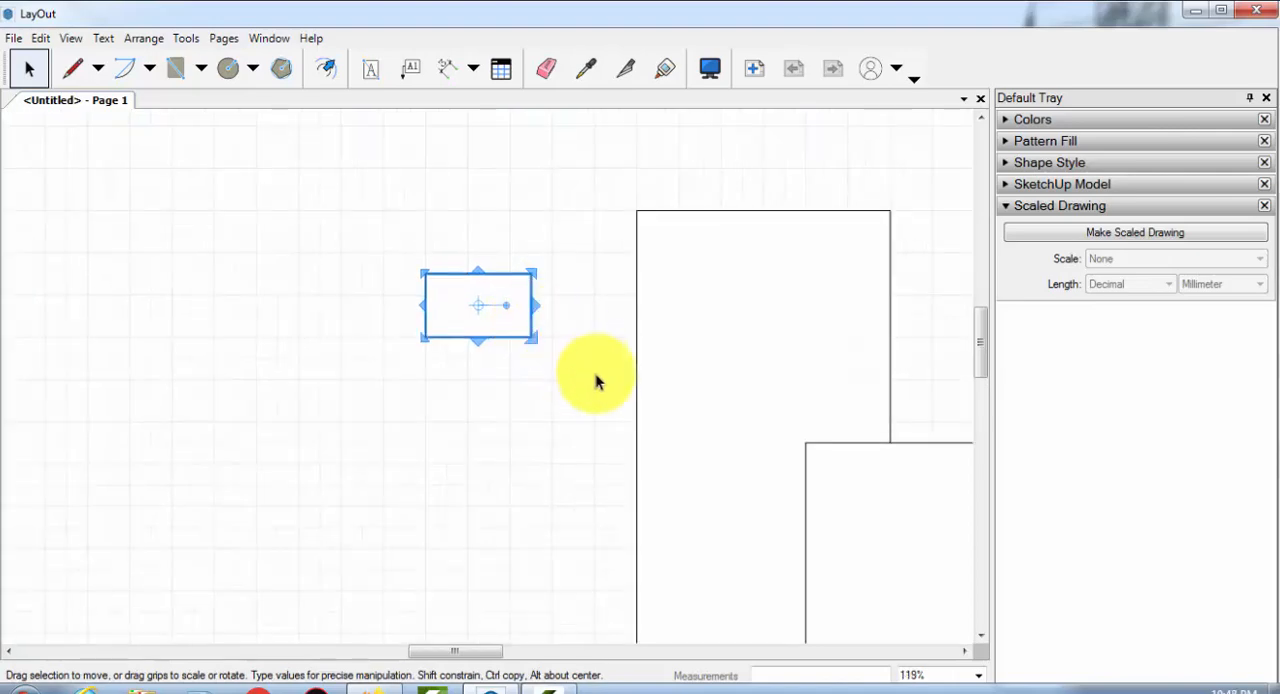
drag(577, 365, 520, 334)
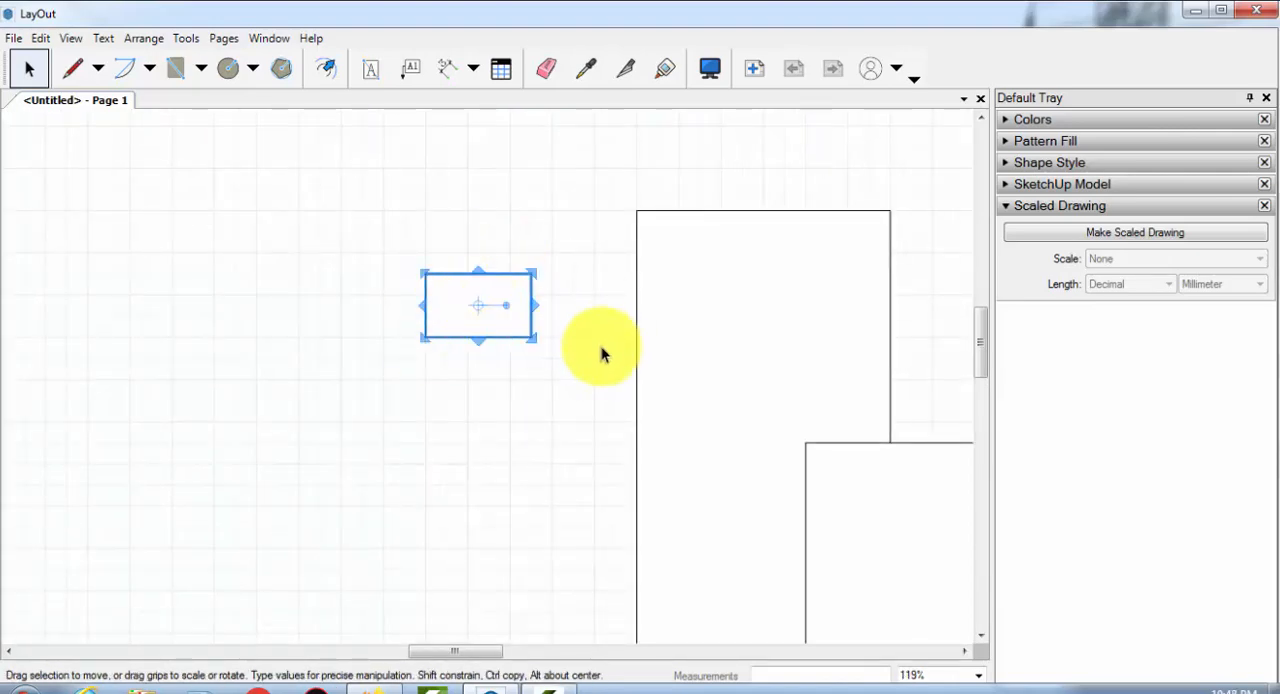
drag(586, 357, 444, 321)
scroll(402, 331, down, 3)
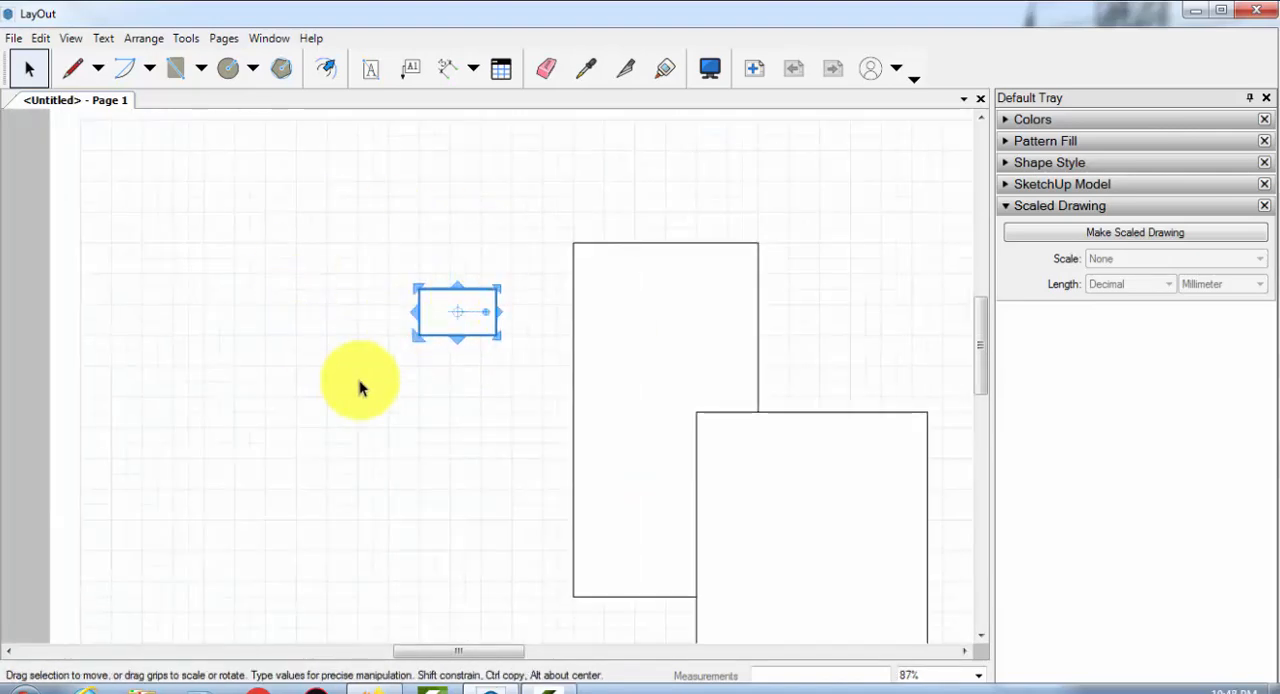
click(390, 443)
Select the two larger rectangles and all three rectangles with right-to-left crossing windows, and clear the selection
middle_drag(408, 494, 147, 300)
scroll(491, 446, down, 3)
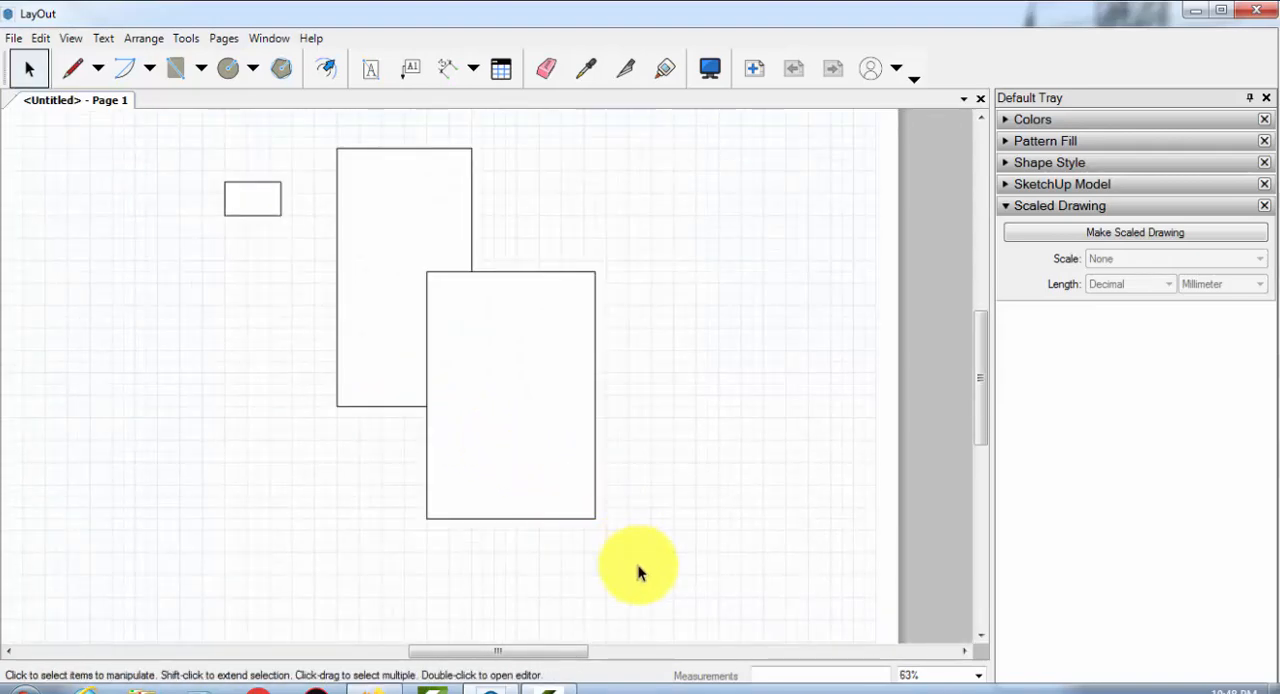
drag(636, 566, 548, 453)
drag(680, 546, 331, 363)
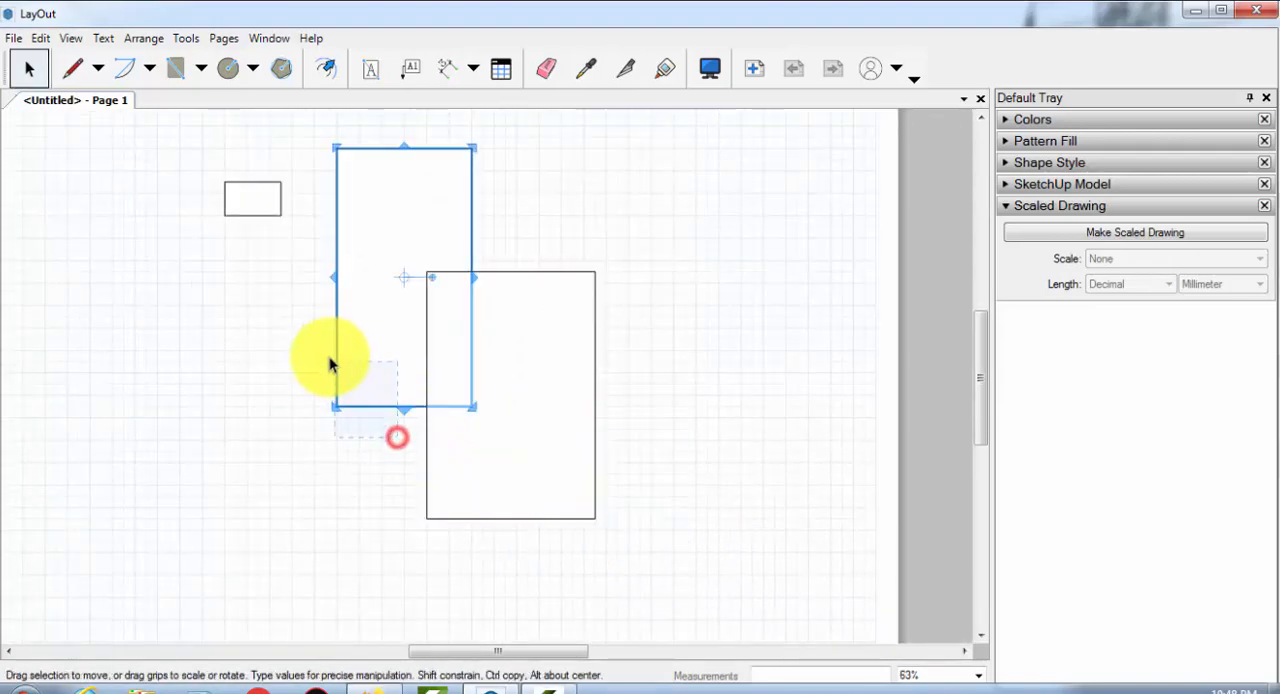
drag(706, 572, 252, 245)
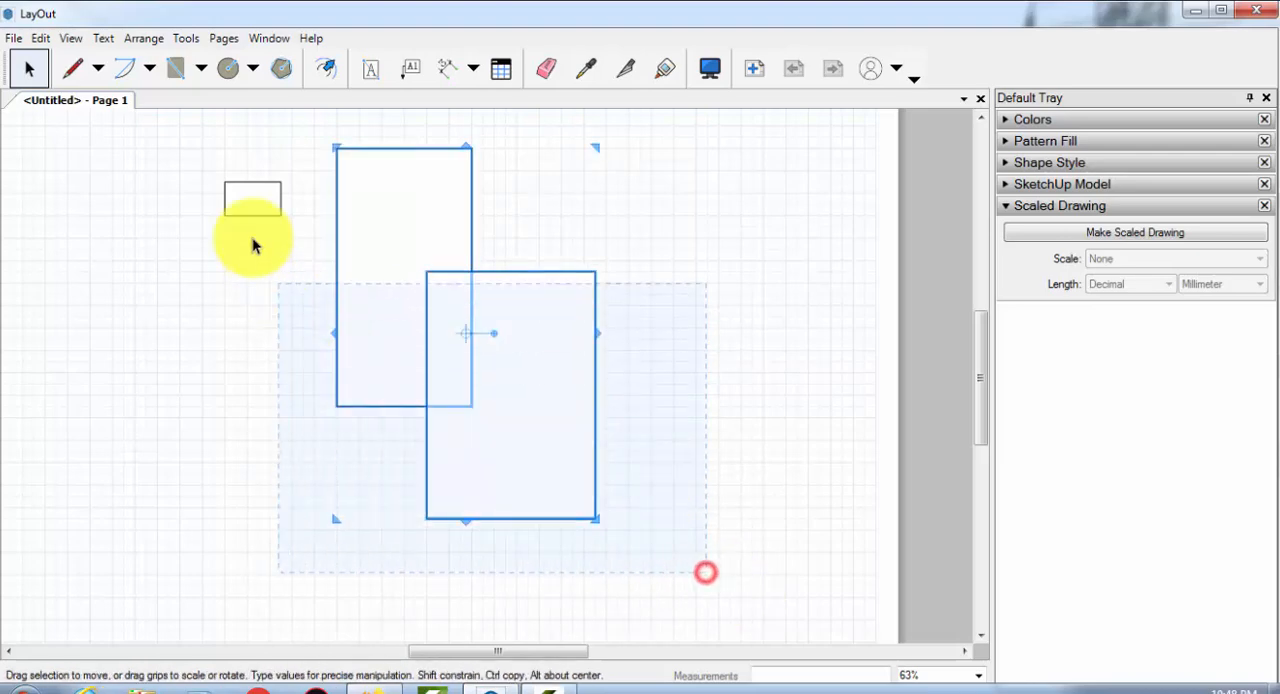
click(777, 323)
Select the tall rectangle, both larger rectangles and all three rectangles with left-to-right enclosing windows, and clear the selection
scroll(556, 378, down, 1)
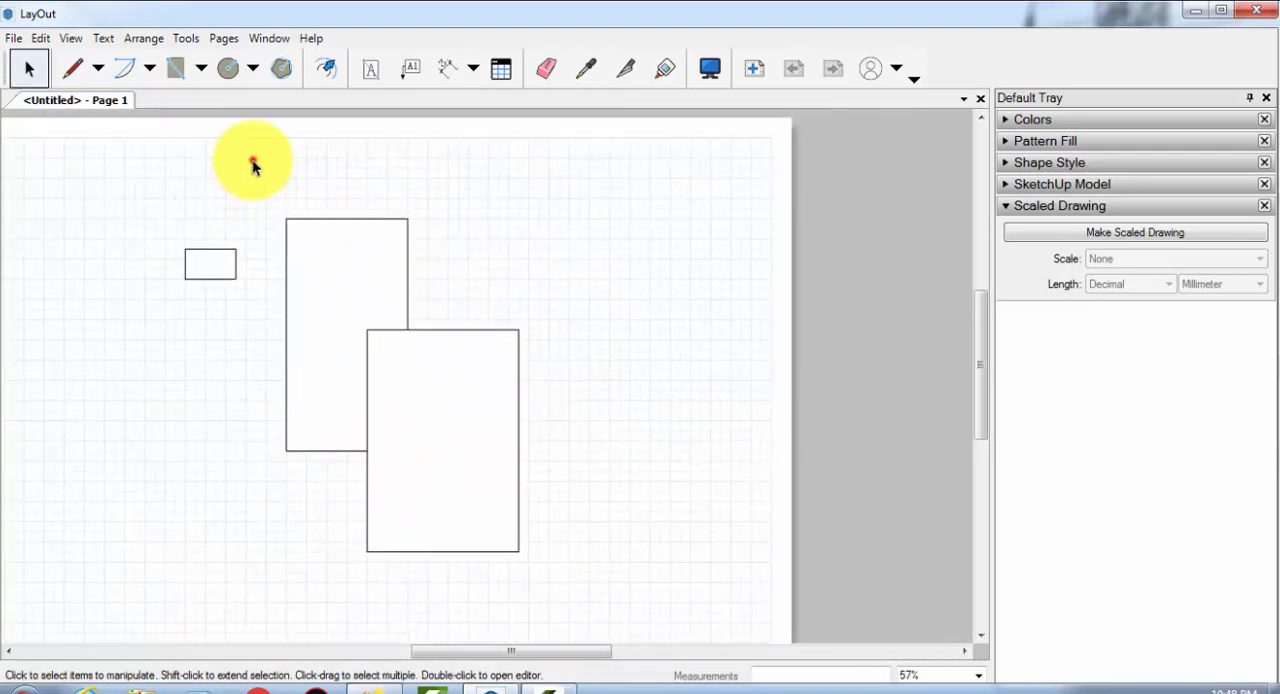
drag(253, 165, 444, 491)
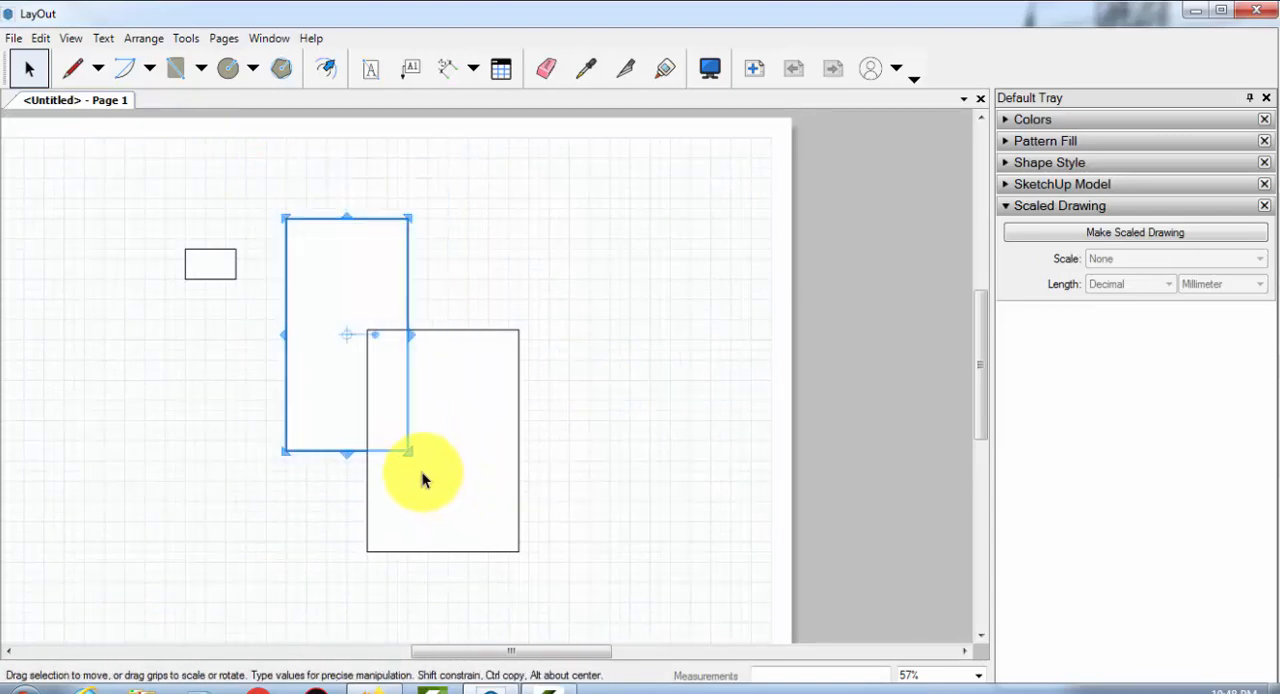
drag(265, 180, 566, 586)
drag(107, 166, 578, 600)
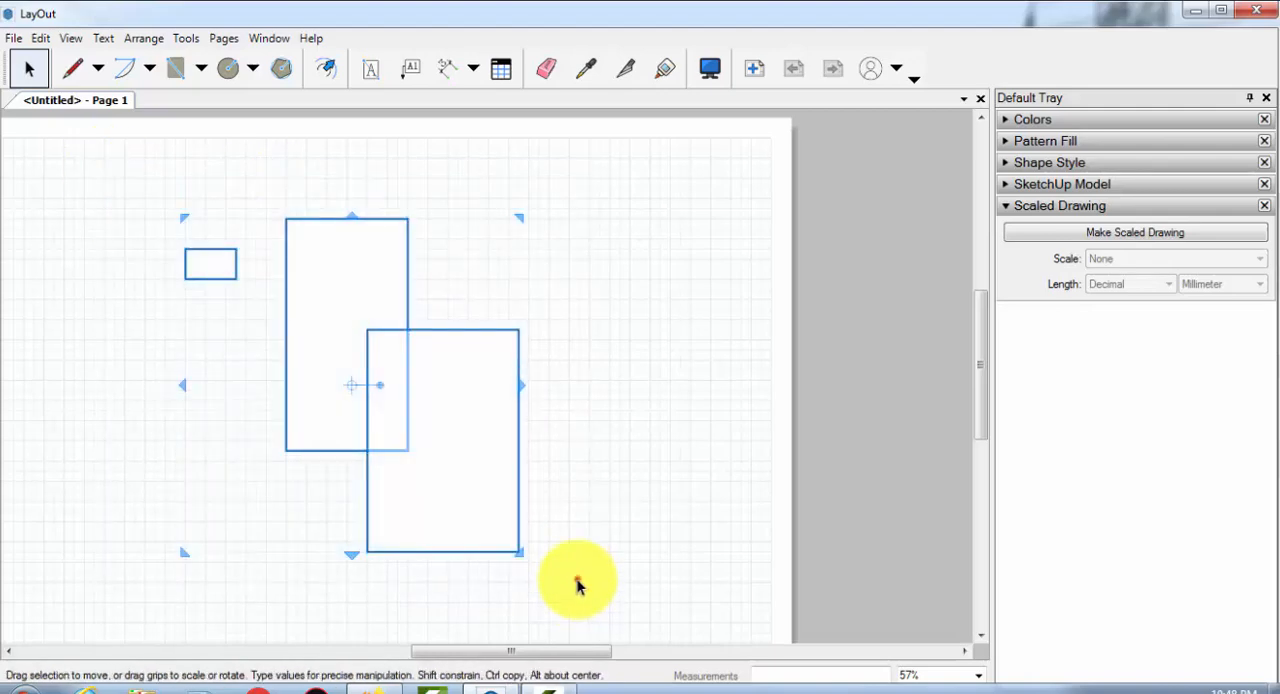
click(574, 580)
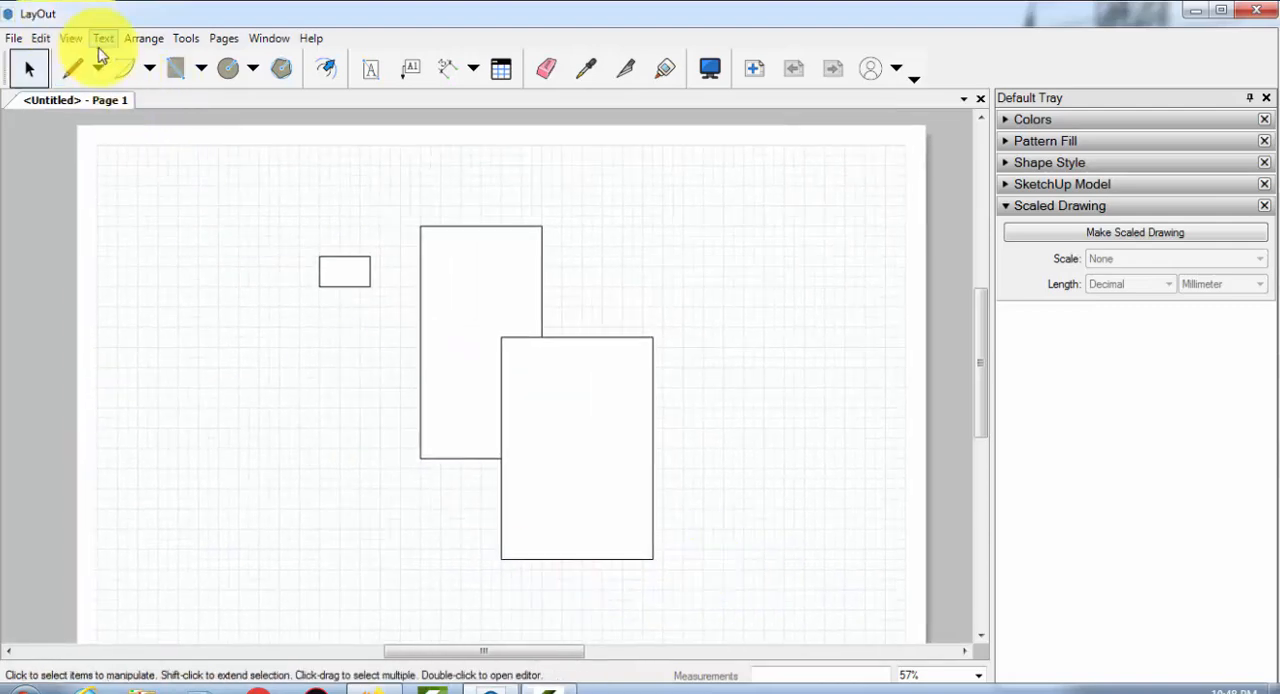
Hide the grid on the drawing page
click(70, 38)
click(109, 123)
scroll(115, 190, down, 1)
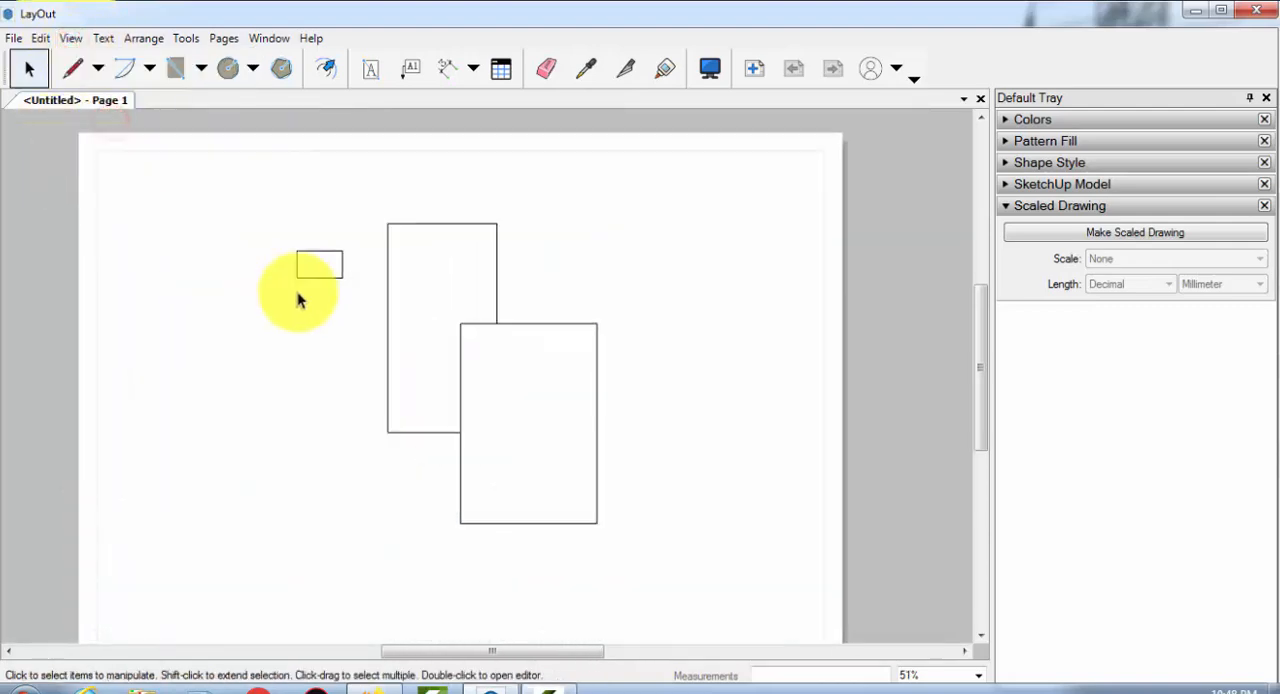
scroll(297, 291, down, 1)
drag(615, 542, 220, 388)
scroll(400, 320, up, 1)
click(214, 293)
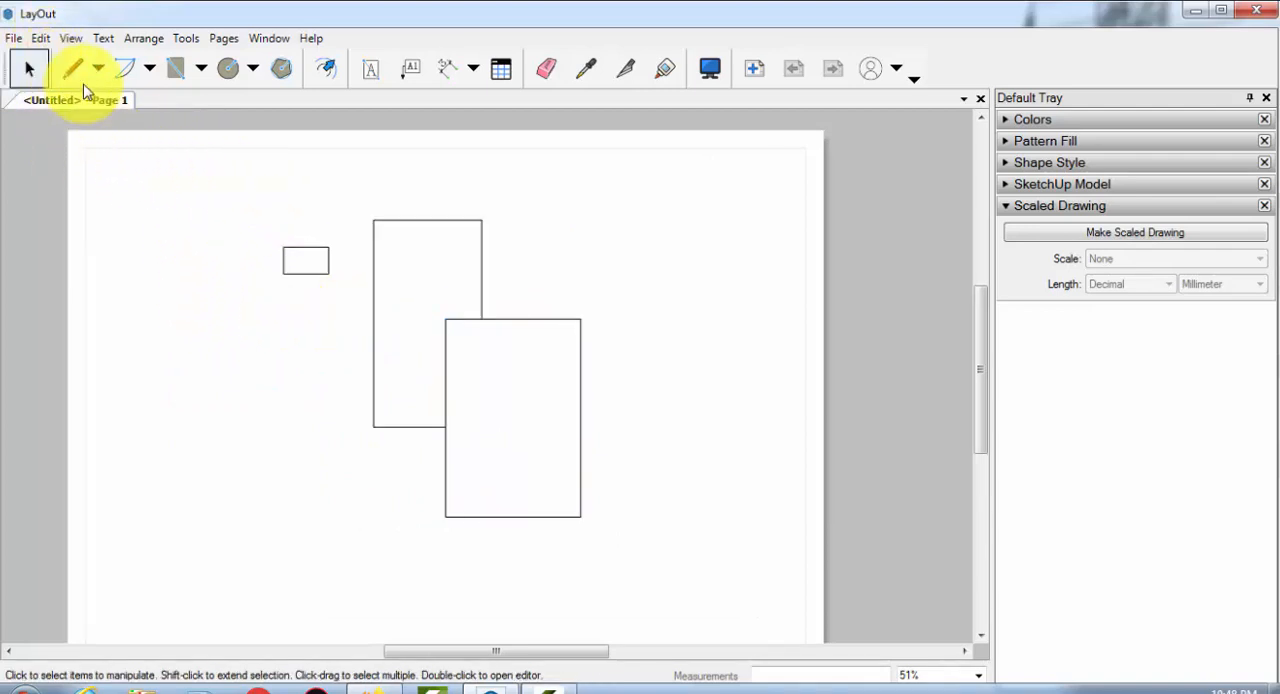
Select all three rectangles with repeated left-to-right enclosing windows, and clear the selection
drag(215, 167, 653, 565)
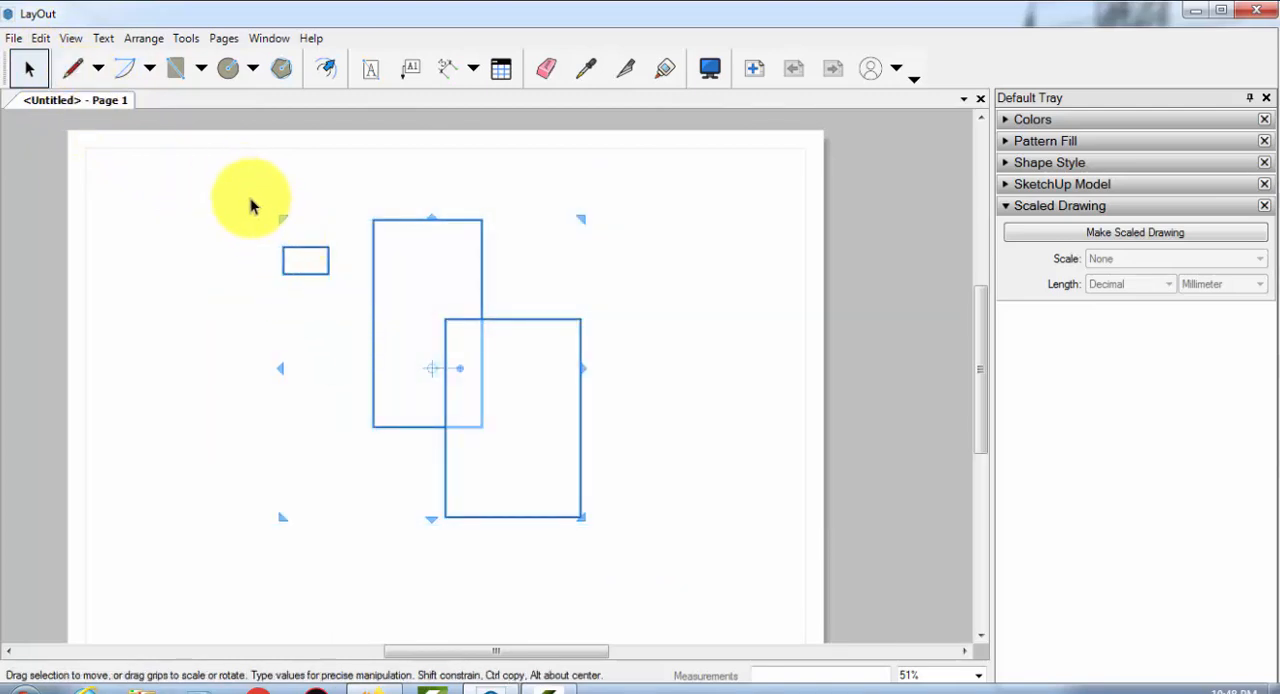
drag(244, 188, 643, 563)
drag(214, 183, 643, 585)
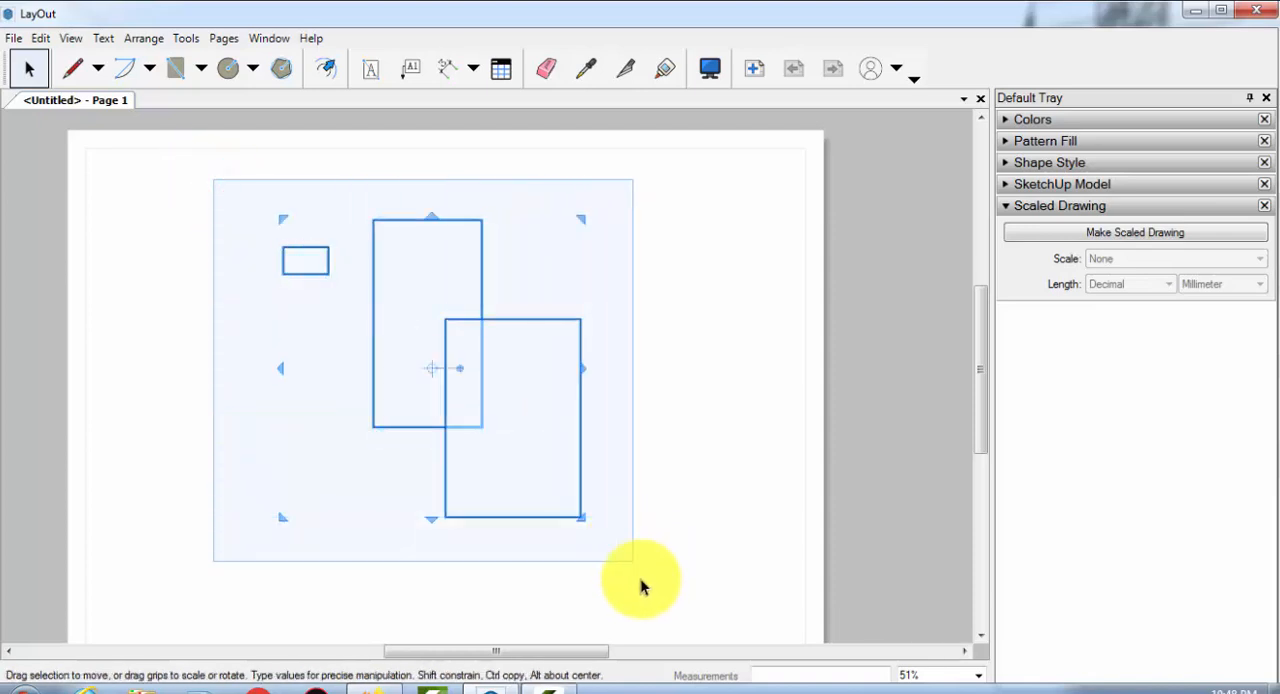
drag(221, 196, 651, 562)
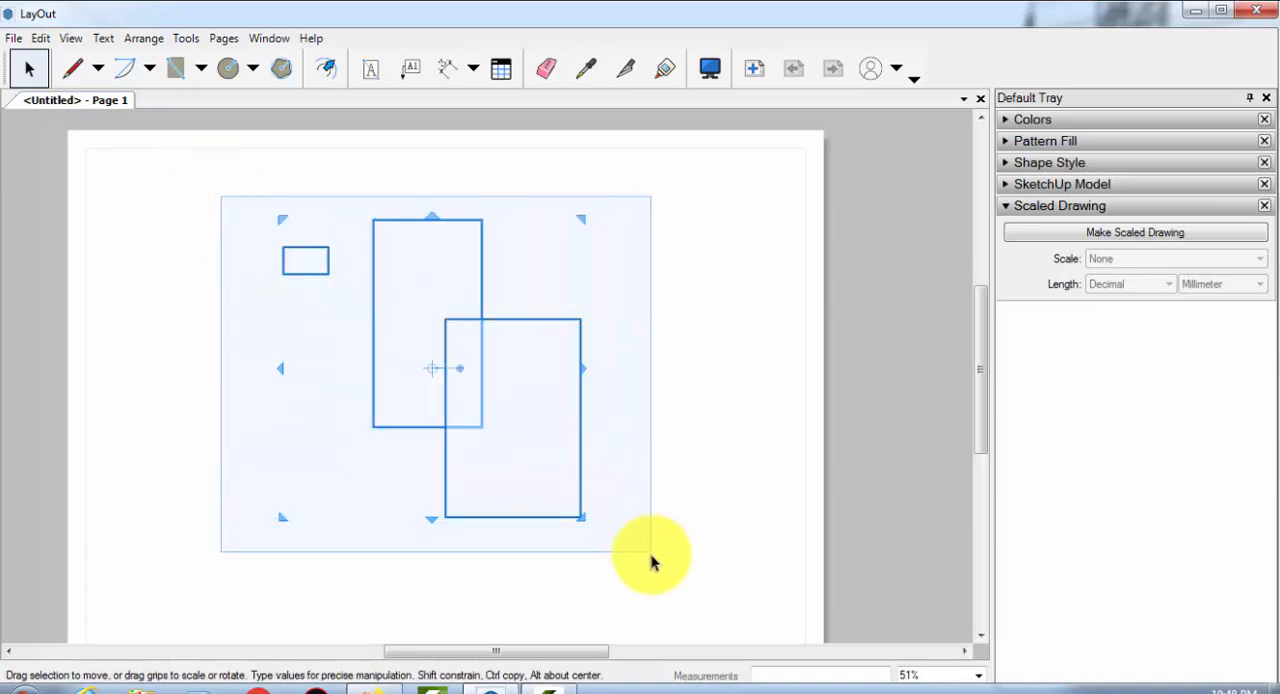
click(232, 186)
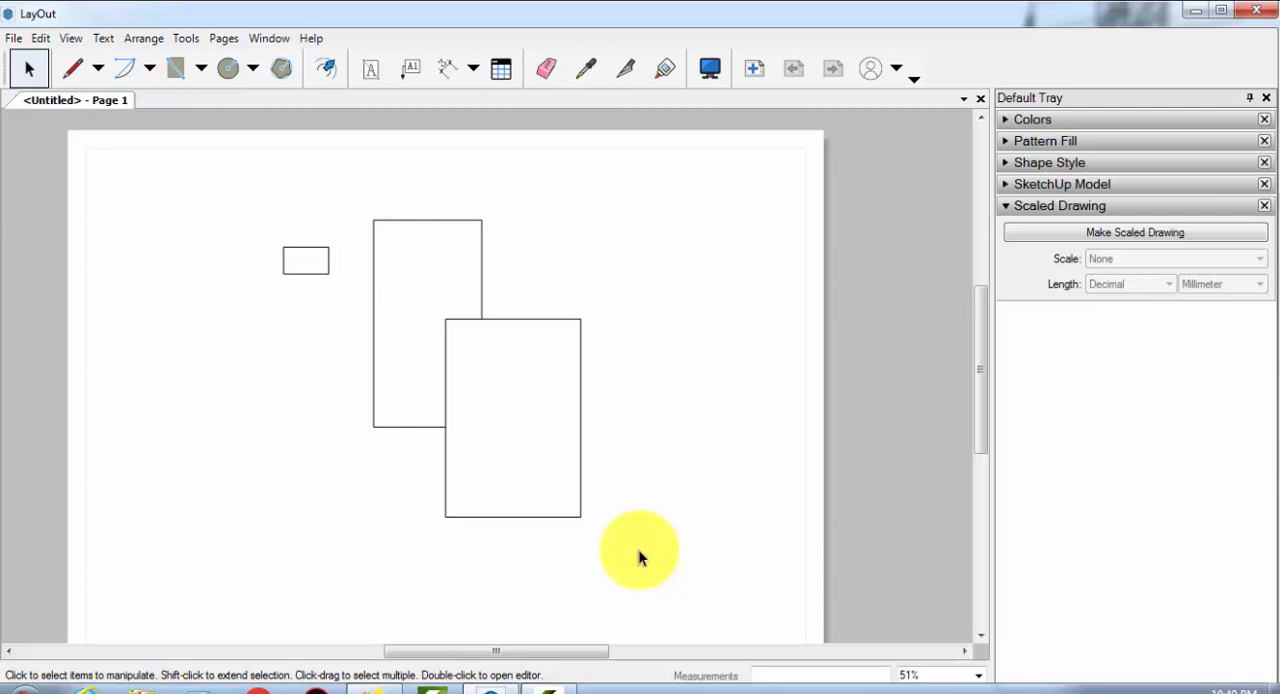
With the Line tool, draw a closed eight-sided stepped outline about 105 mm high left of the small rectangle
click(97, 68)
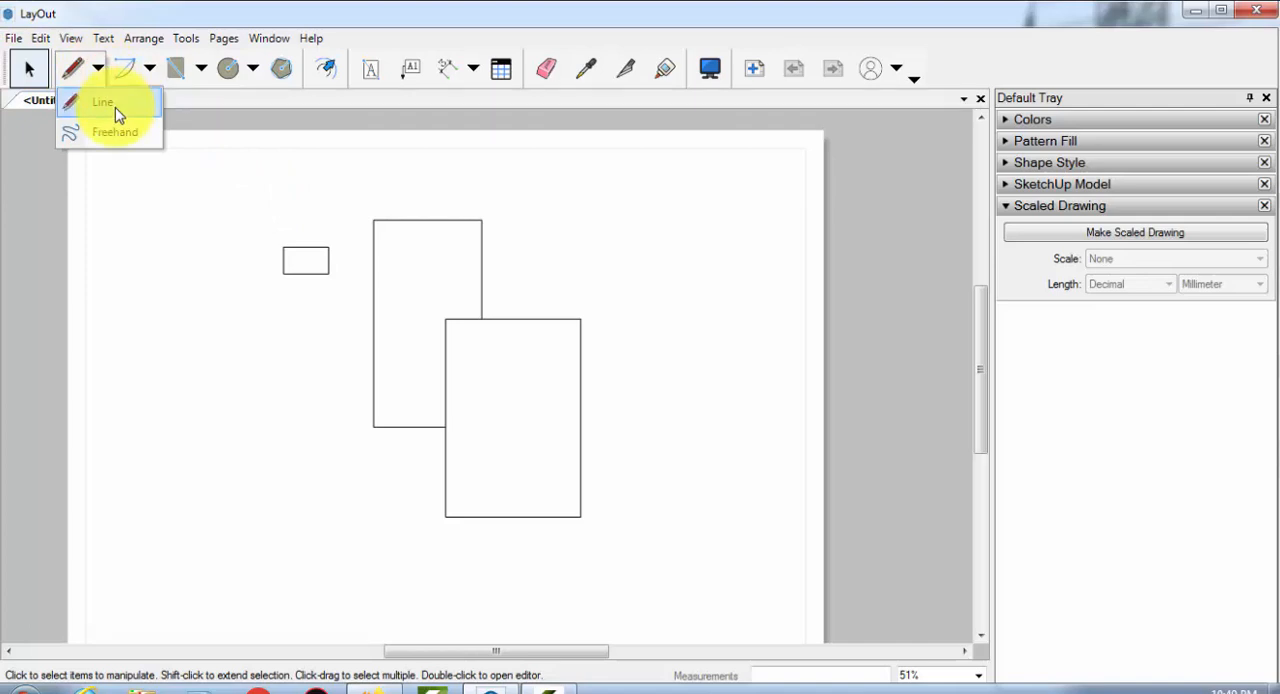
click(104, 102)
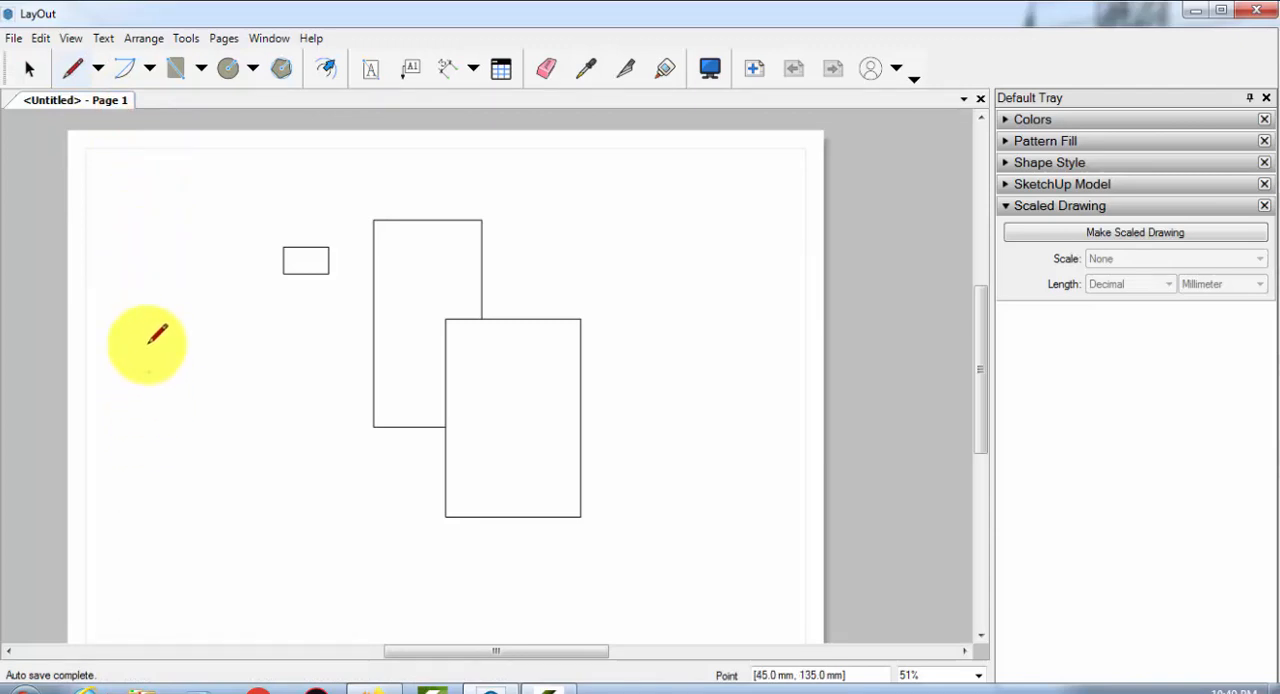
click(97, 68)
click(107, 104)
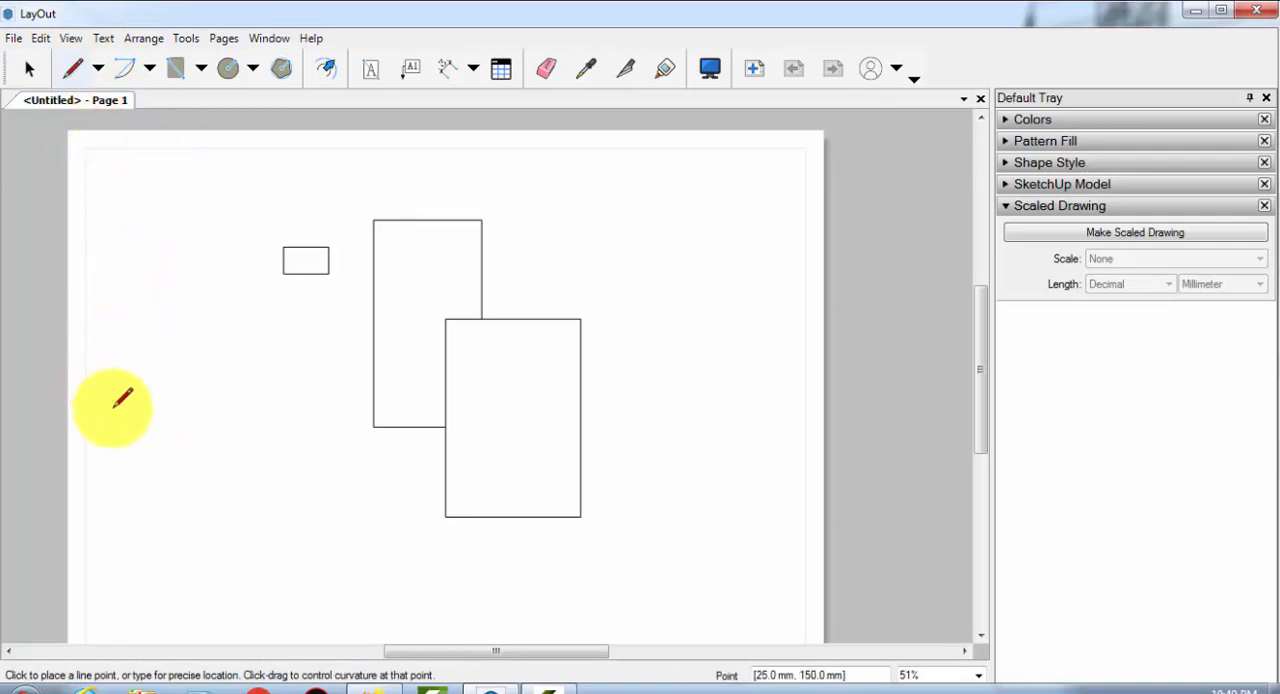
click(130, 435)
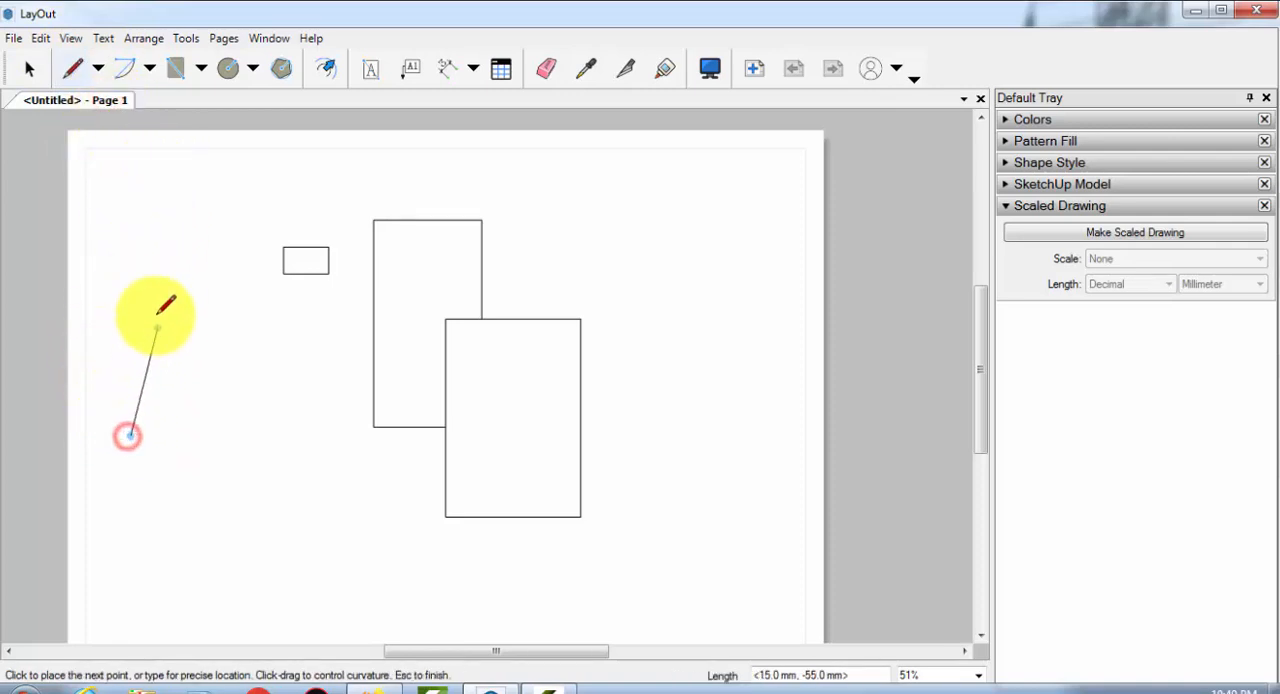
click(130, 247)
click(212, 247)
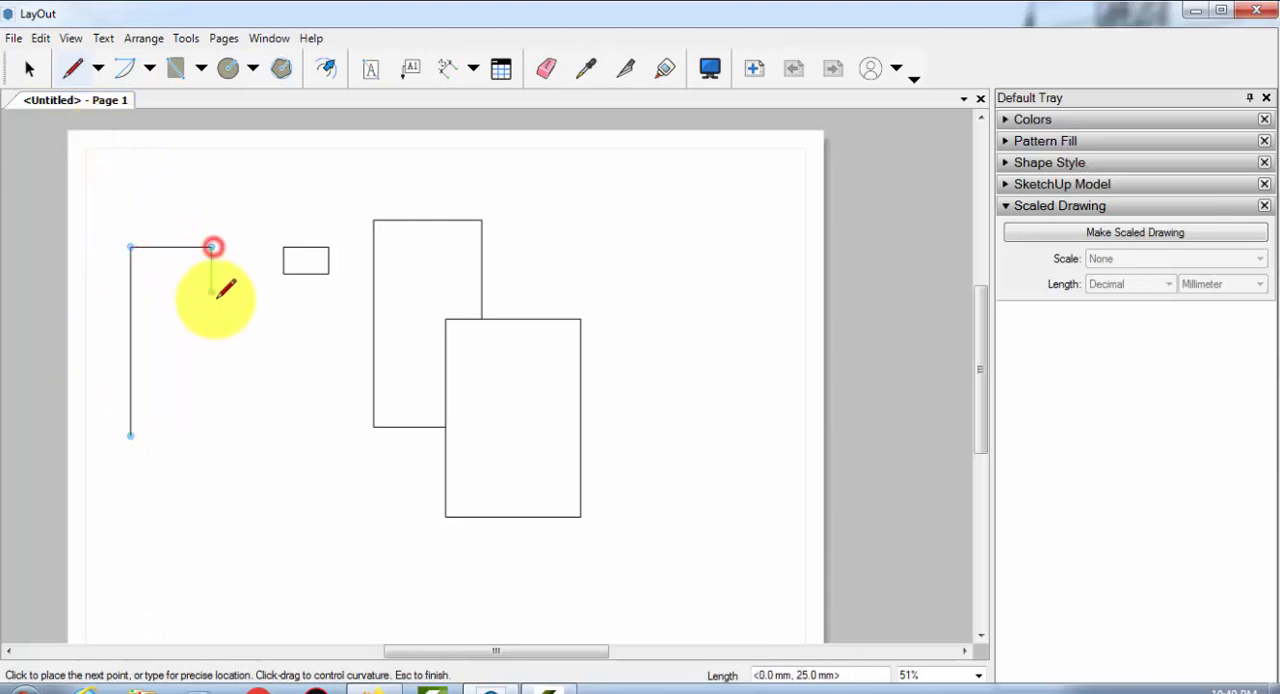
click(213, 301)
click(184, 300)
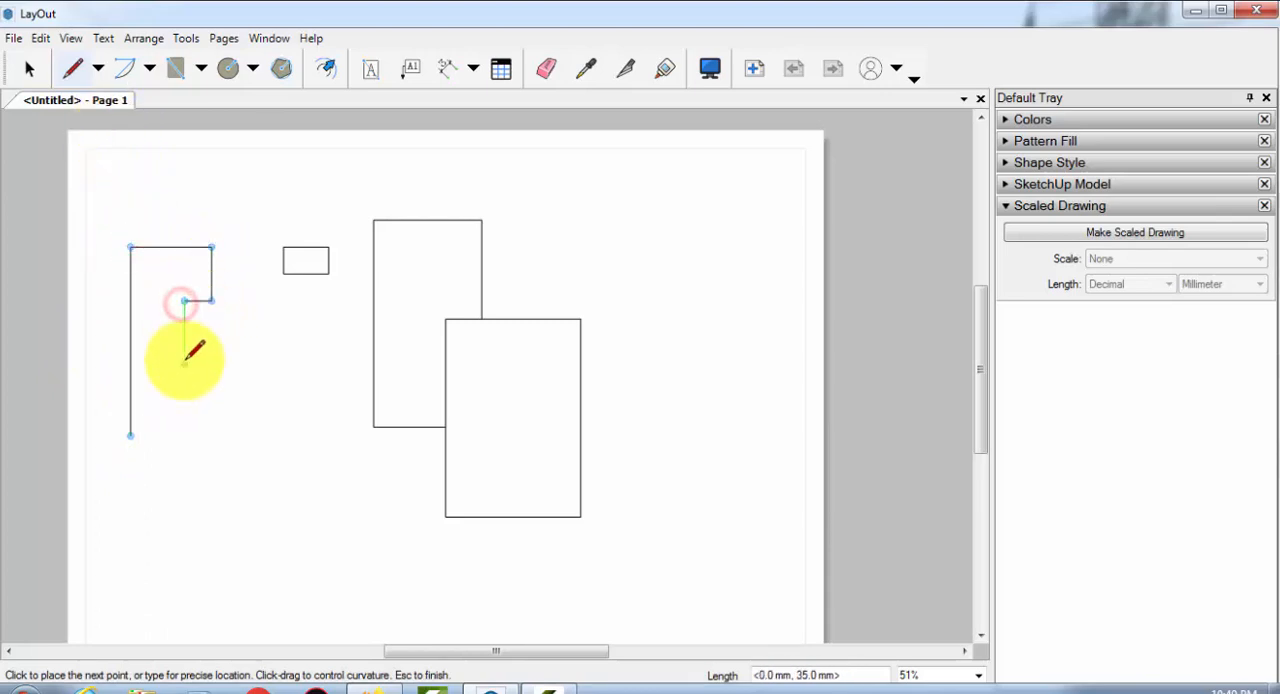
click(184, 363)
click(274, 364)
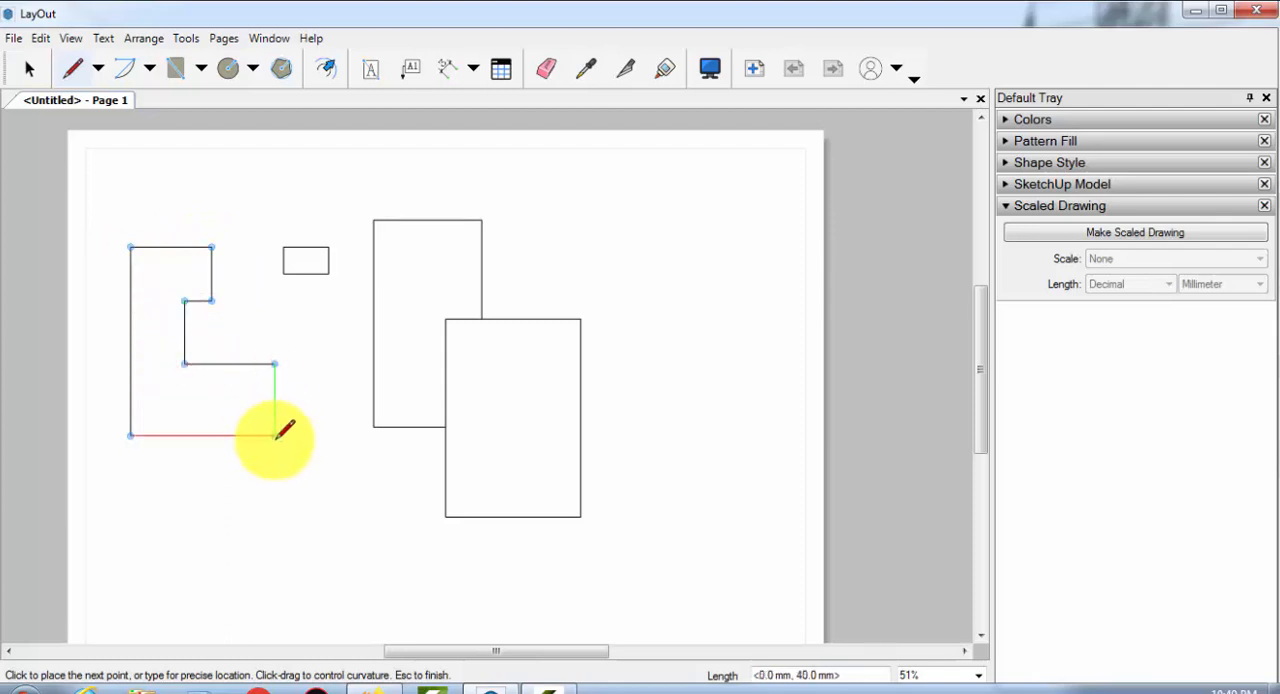
click(275, 436)
click(131, 436)
Draw a closed square of connected lines with 200 mm sides over the three rectangles
scroll(243, 214, down, 1)
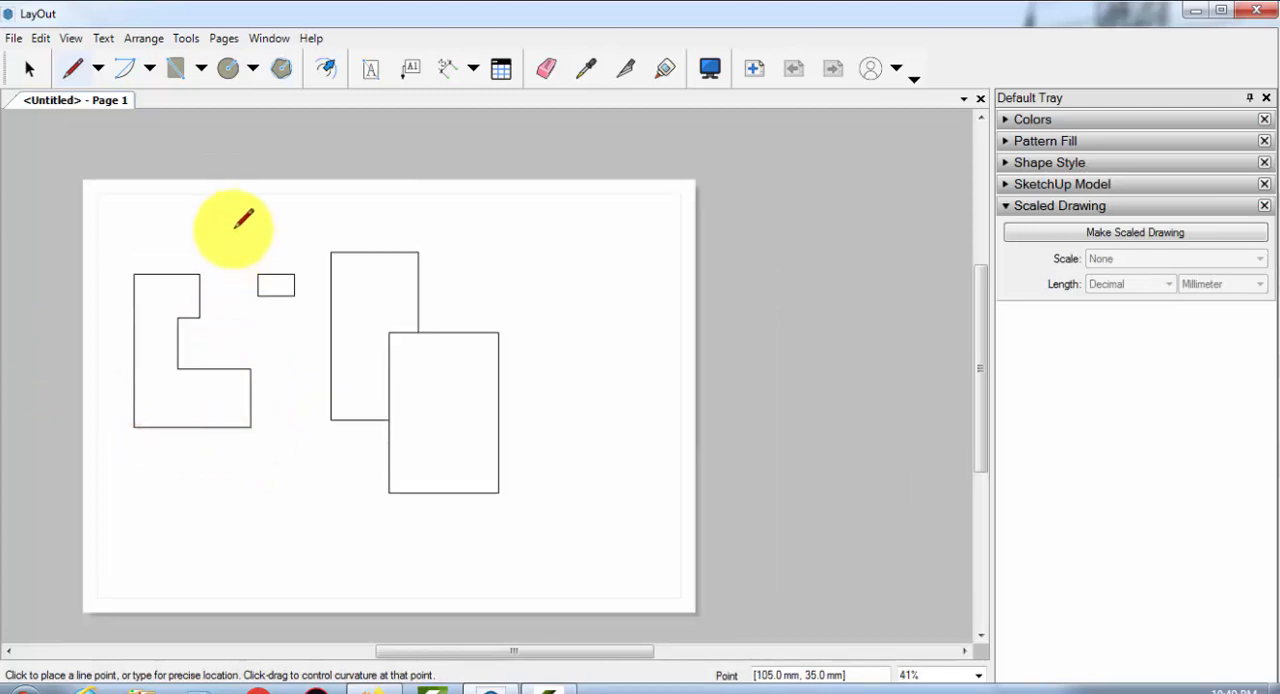
scroll(262, 212, up, 1)
click(243, 213)
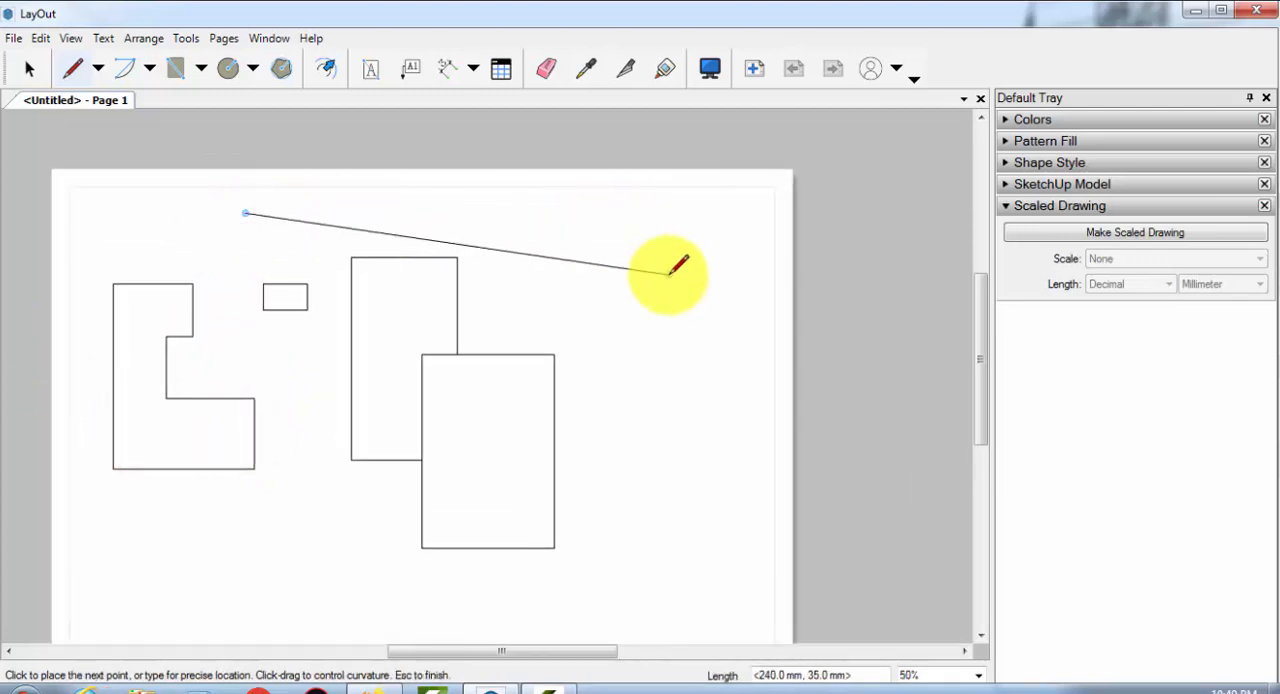
scroll(660, 244, down, 1)
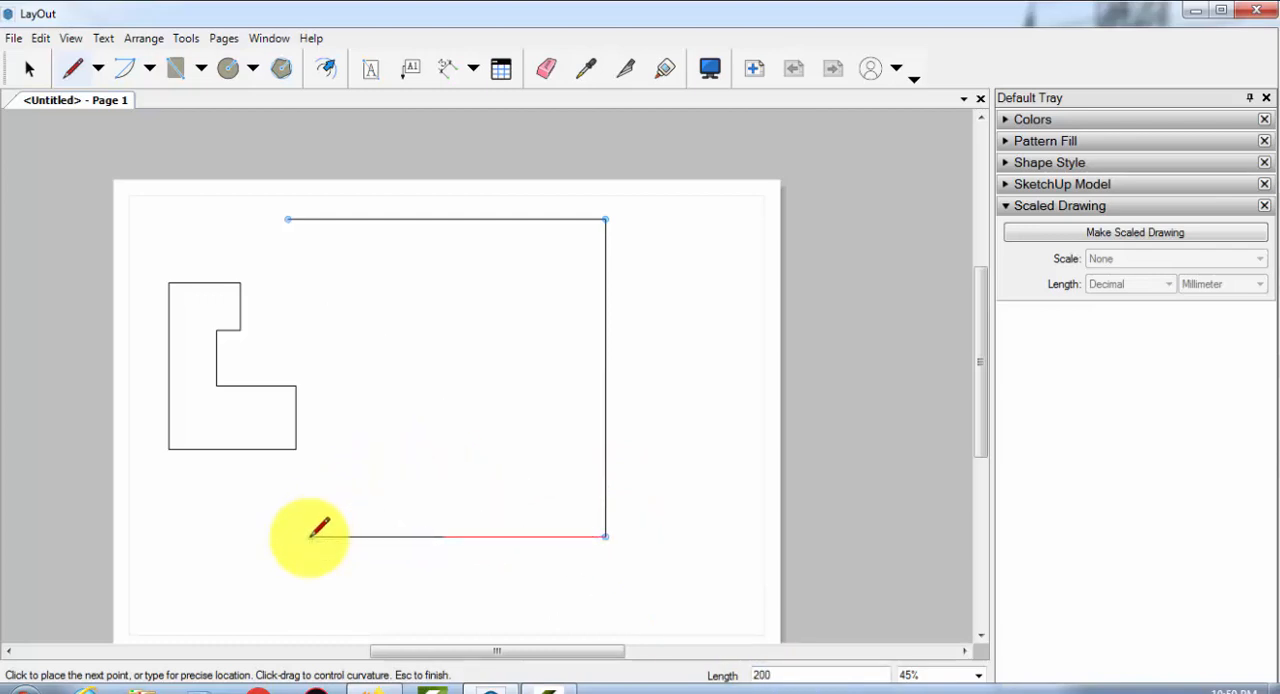
click(290, 536)
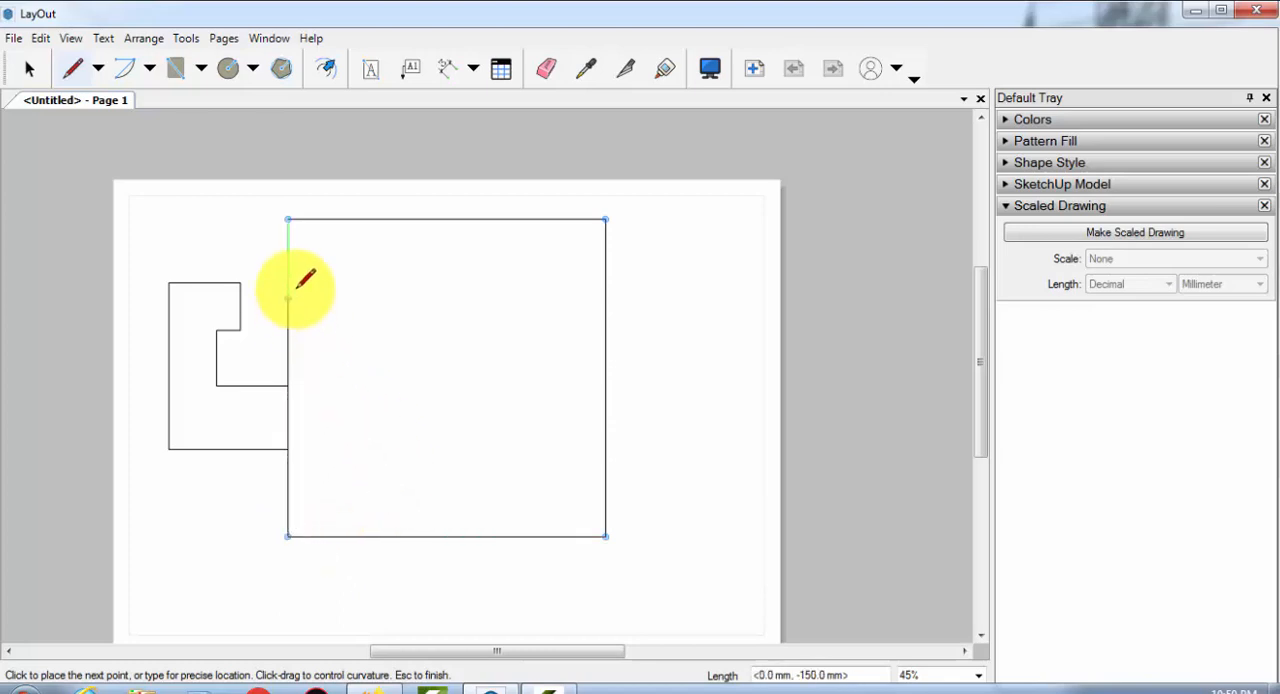
click(288, 218)
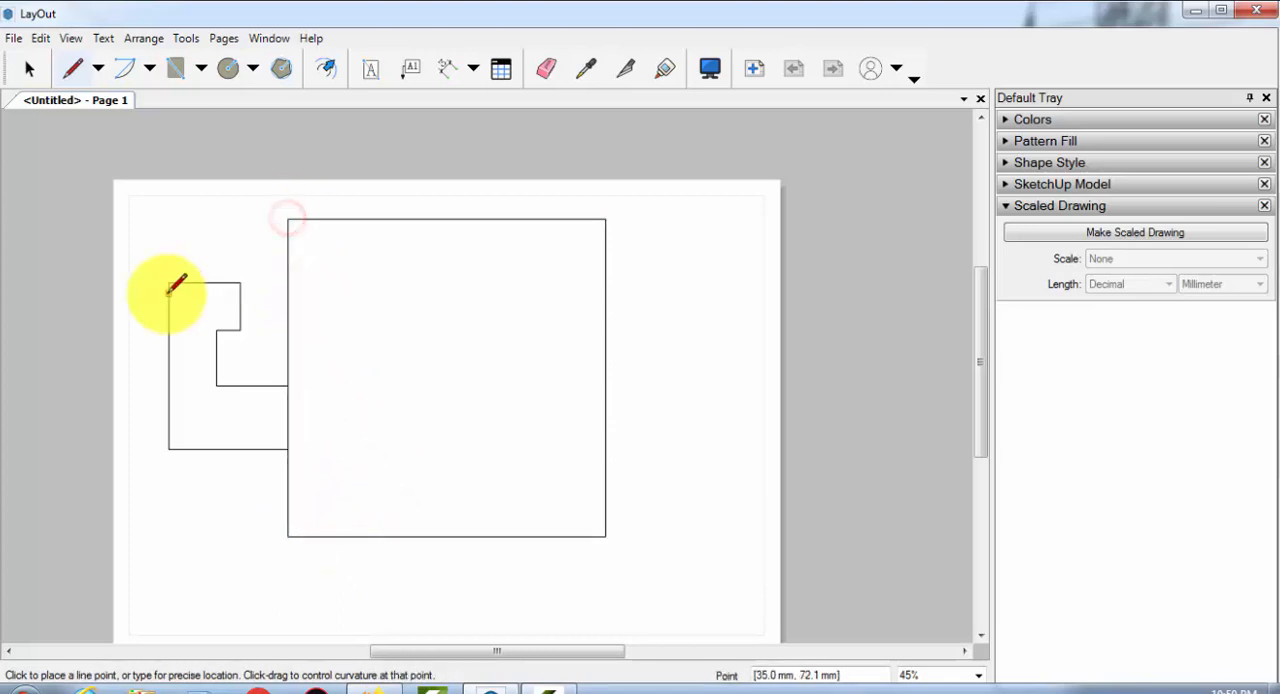
Start an outline below the square with a two-segment horizontal base line and a 100 mm vertical line up from its right end
scroll(217, 366, down, 1)
middle_drag(327, 434, 228, 241)
scroll(268, 299, up, 1)
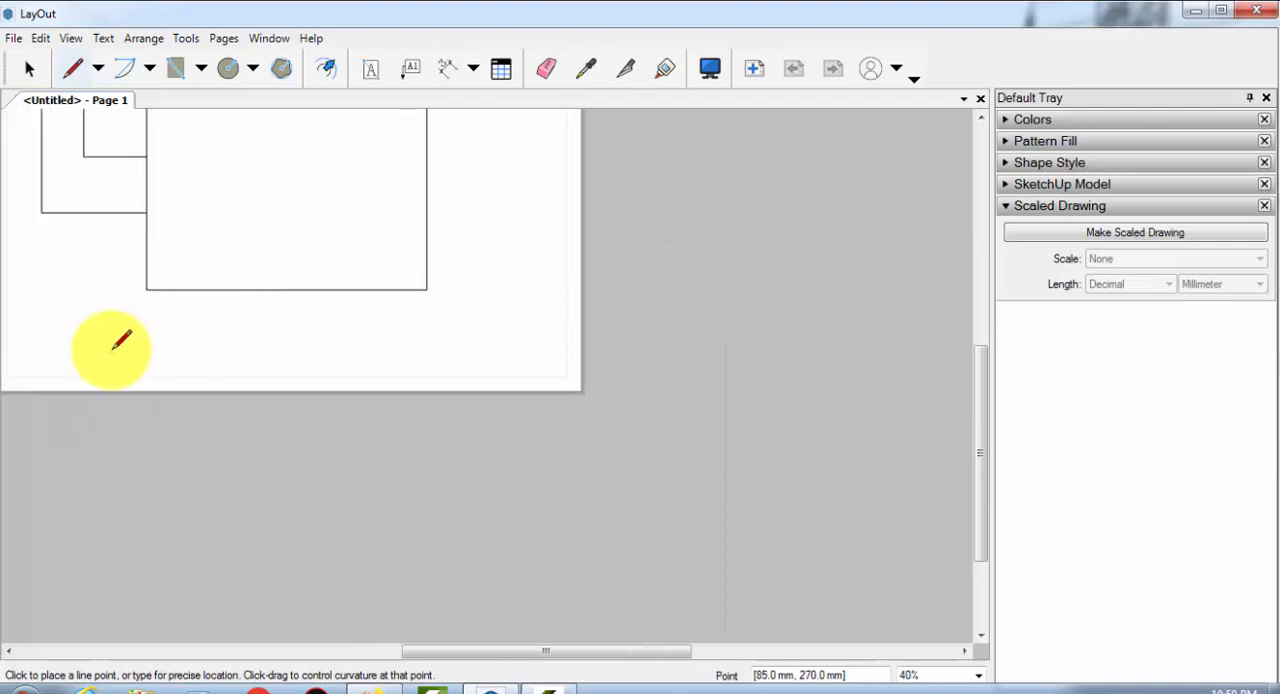
click(48, 339)
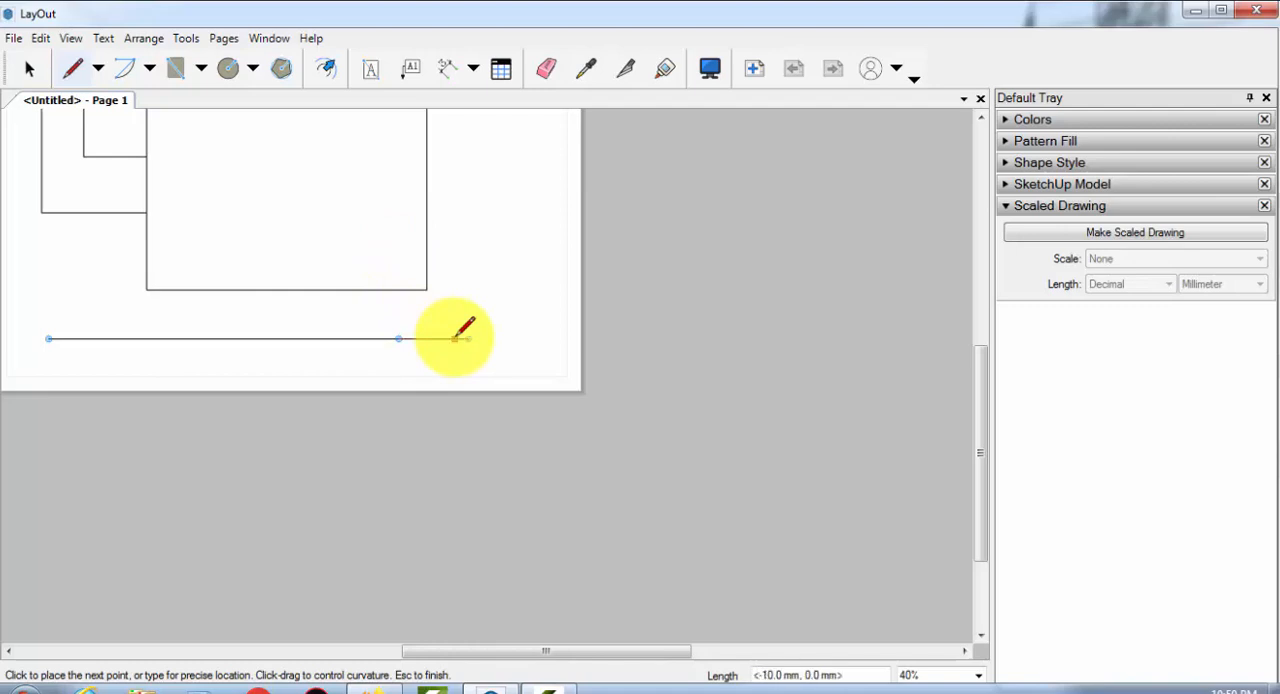
click(468, 339)
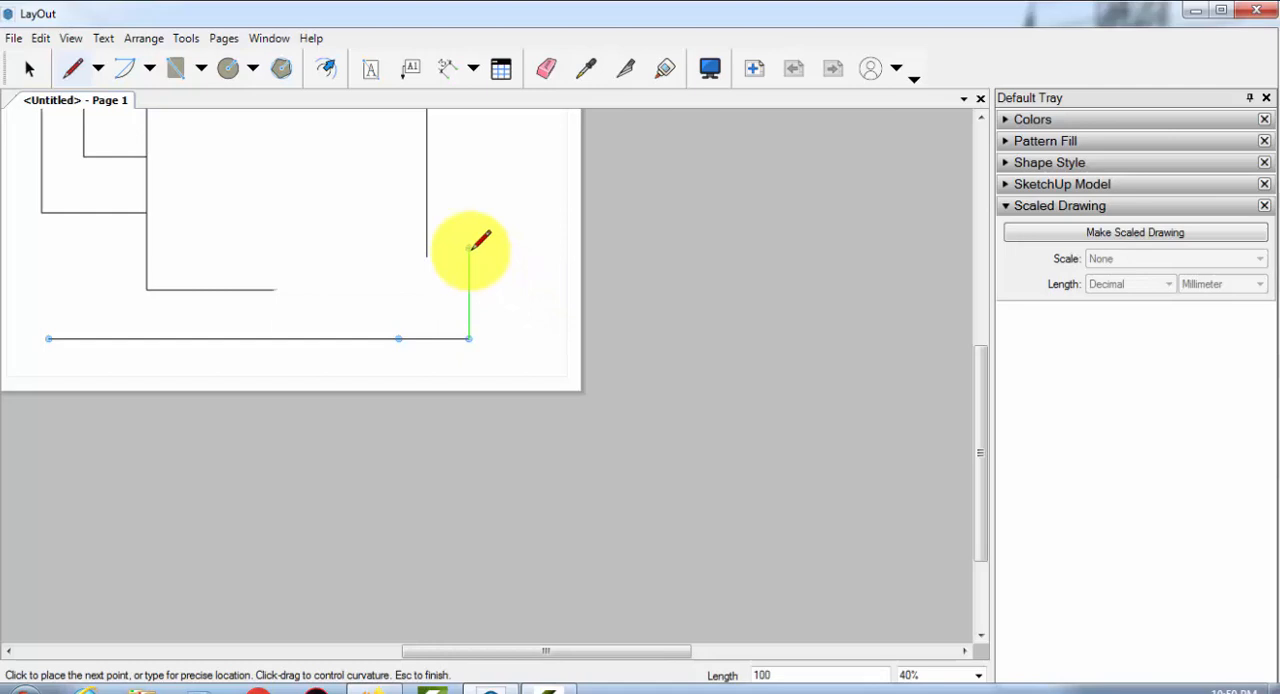
Try to continue the outline with a horizontal segment to the right and a segment about 60 mm down
scroll(470, 250, down, 3)
middle_drag(537, 231, 523, 594)
middle_drag(534, 542, 462, 285)
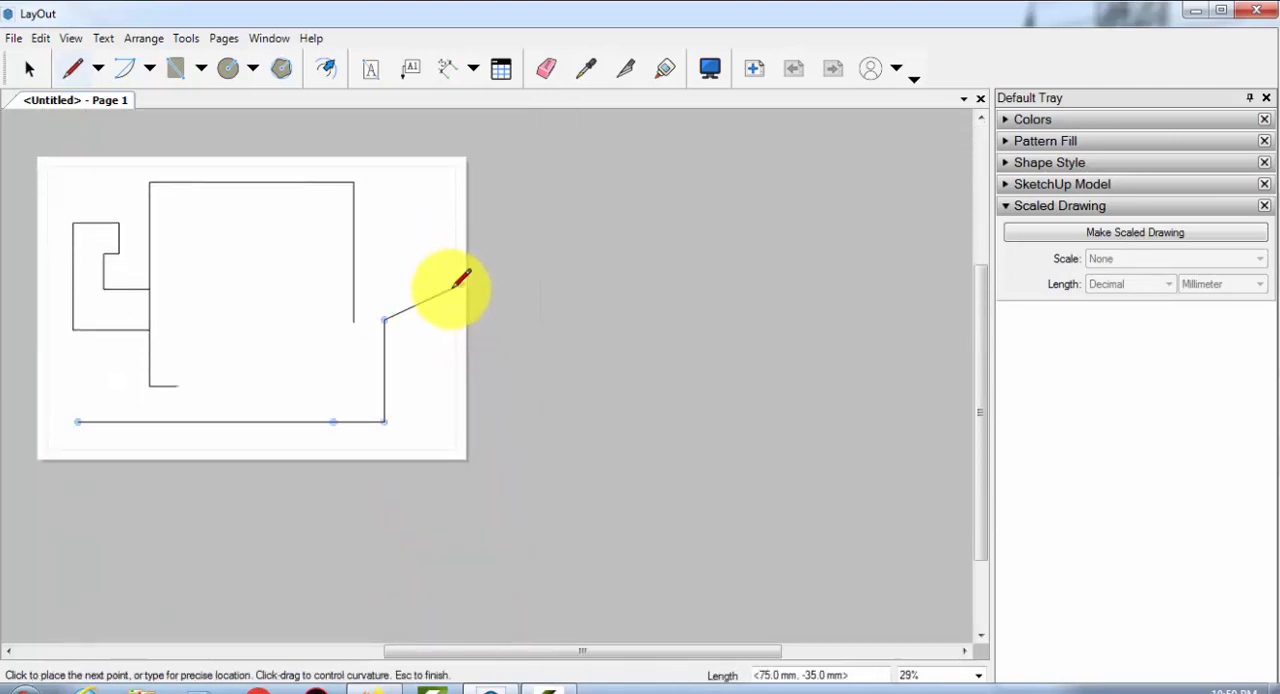
click(450, 319)
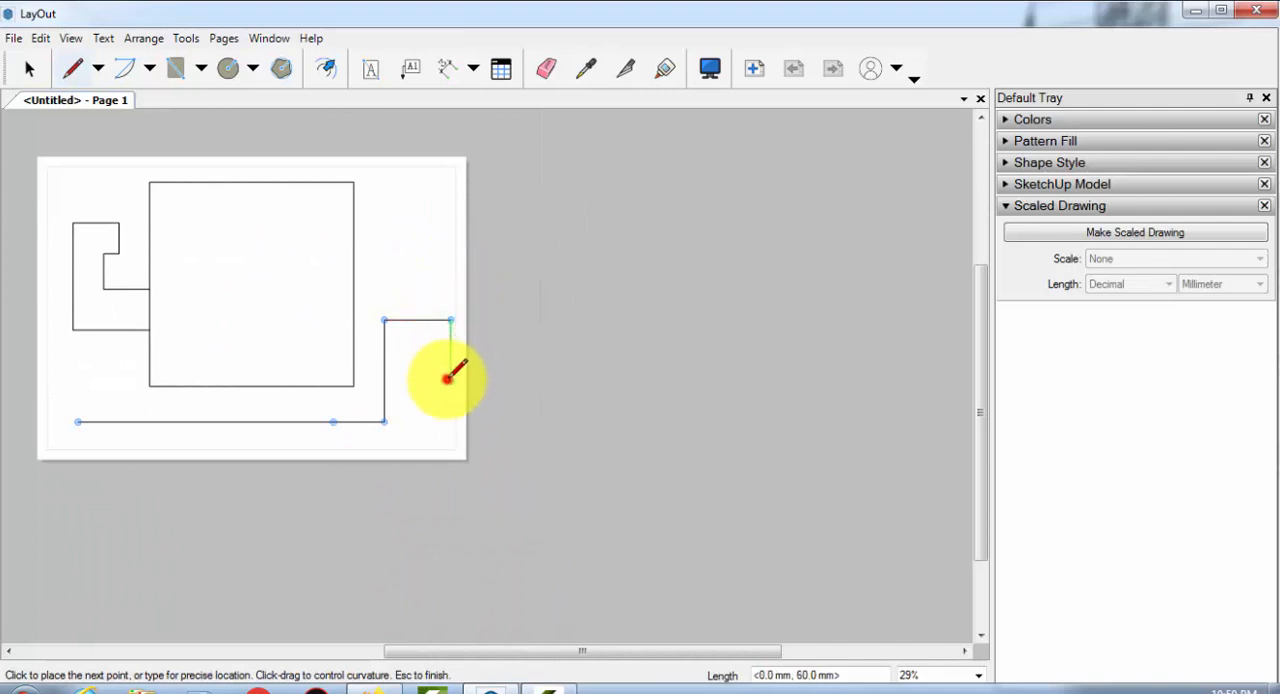
click(450, 380)
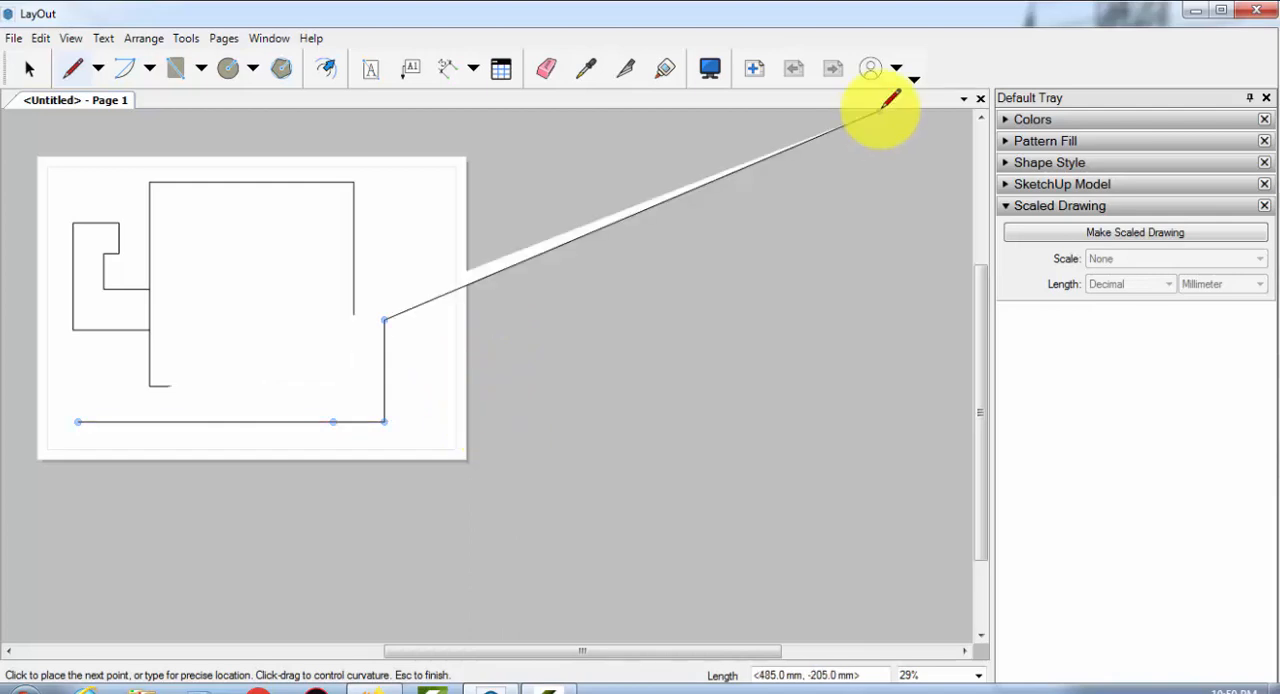
Continue the outline from the 100 mm vertical line with a rectangular projection about 40 mm wide and a short segment upward
click(425, 320)
click(425, 263)
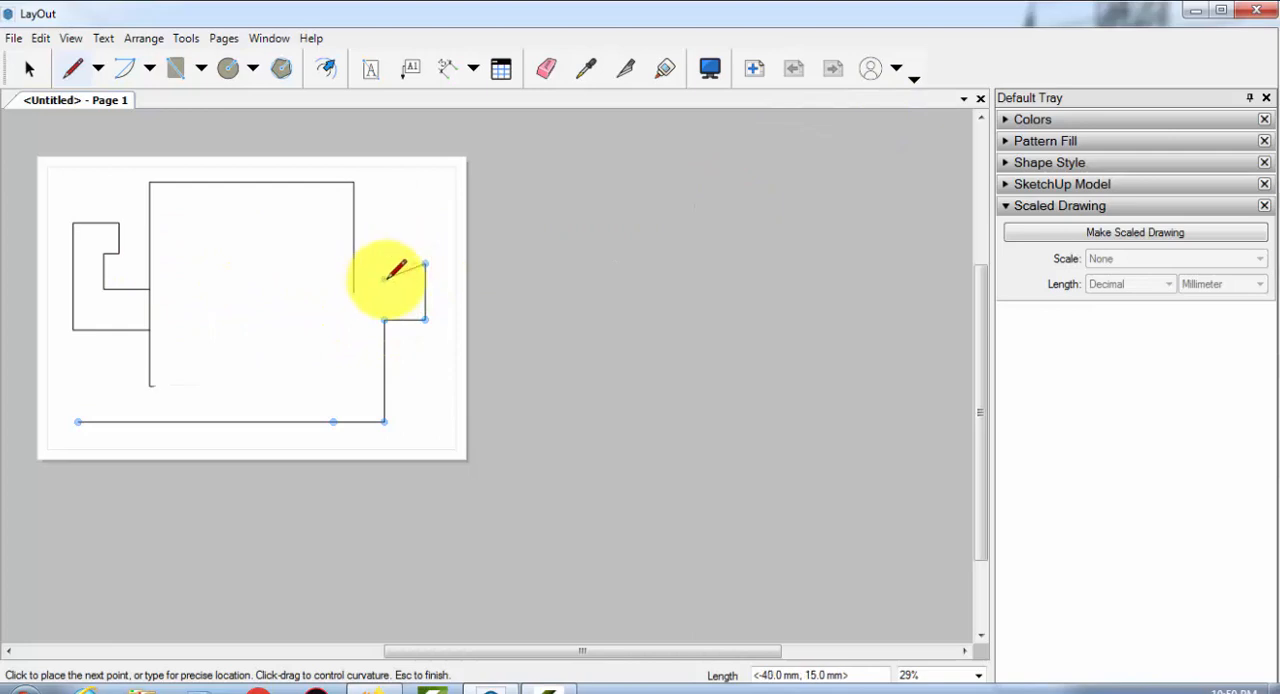
click(384, 263)
click(384, 233)
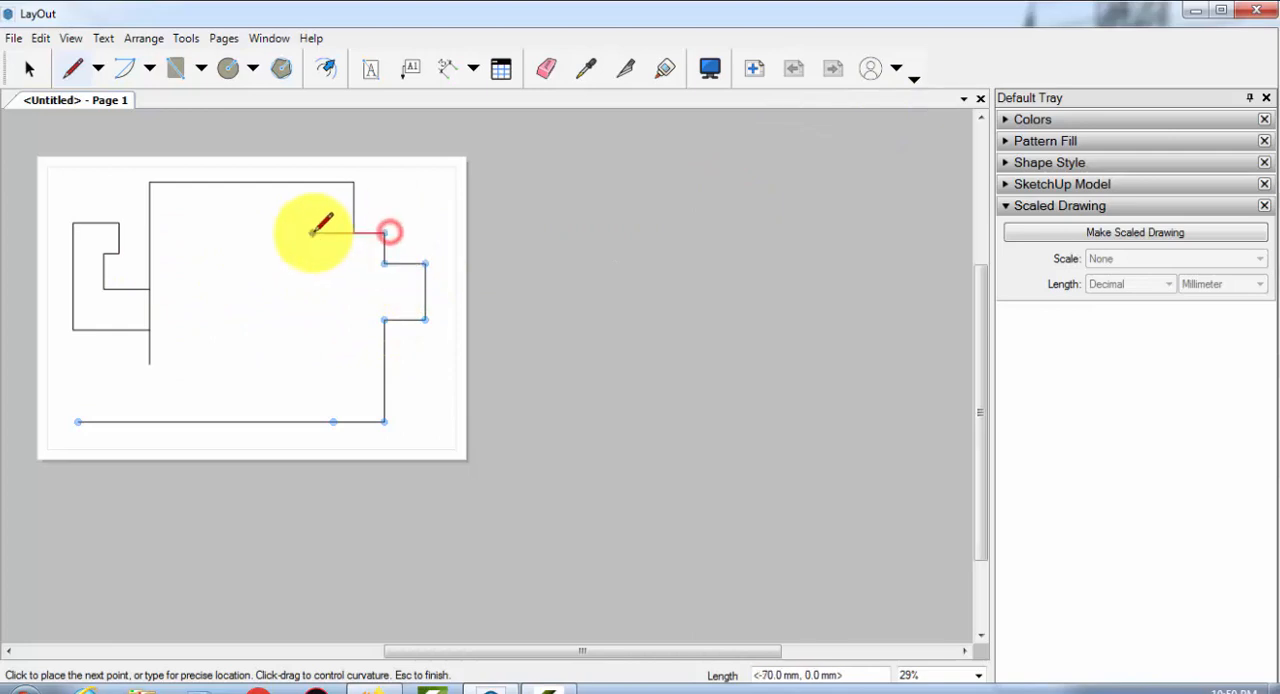
Draw a staircase-shaped edge descending to the left across the square, and close the outline at the base line's starting point
click(313, 260)
click(270, 263)
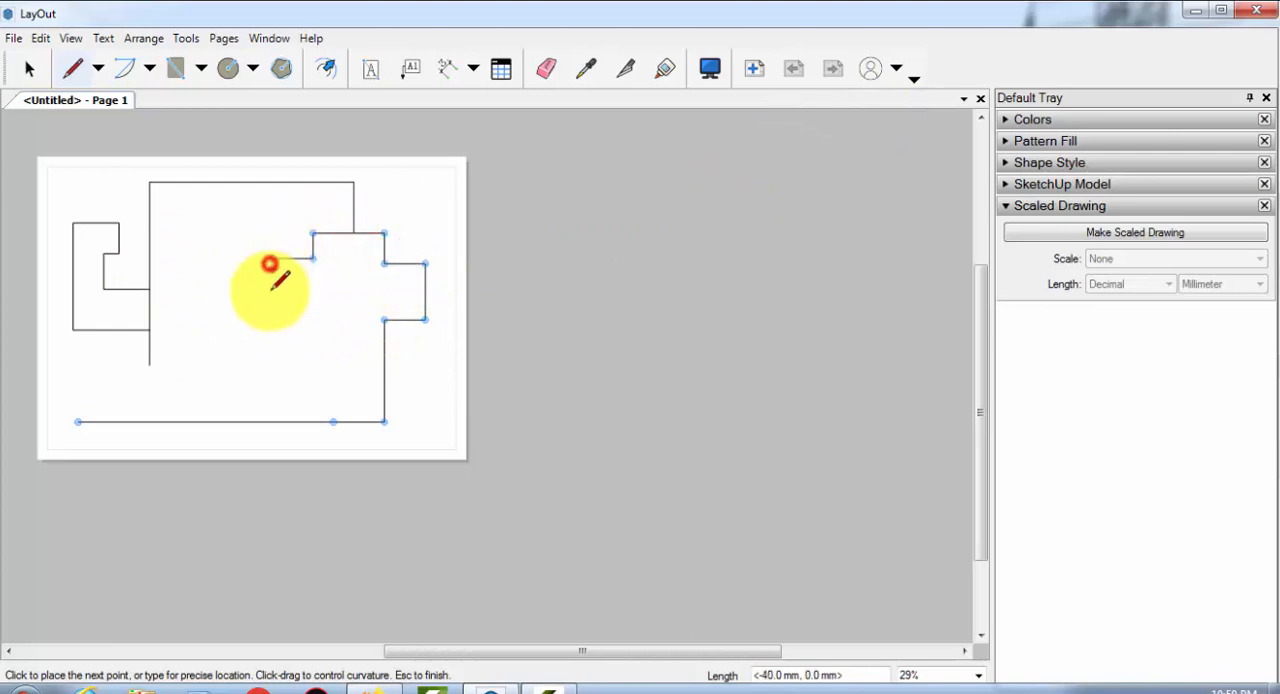
click(272, 298)
click(226, 298)
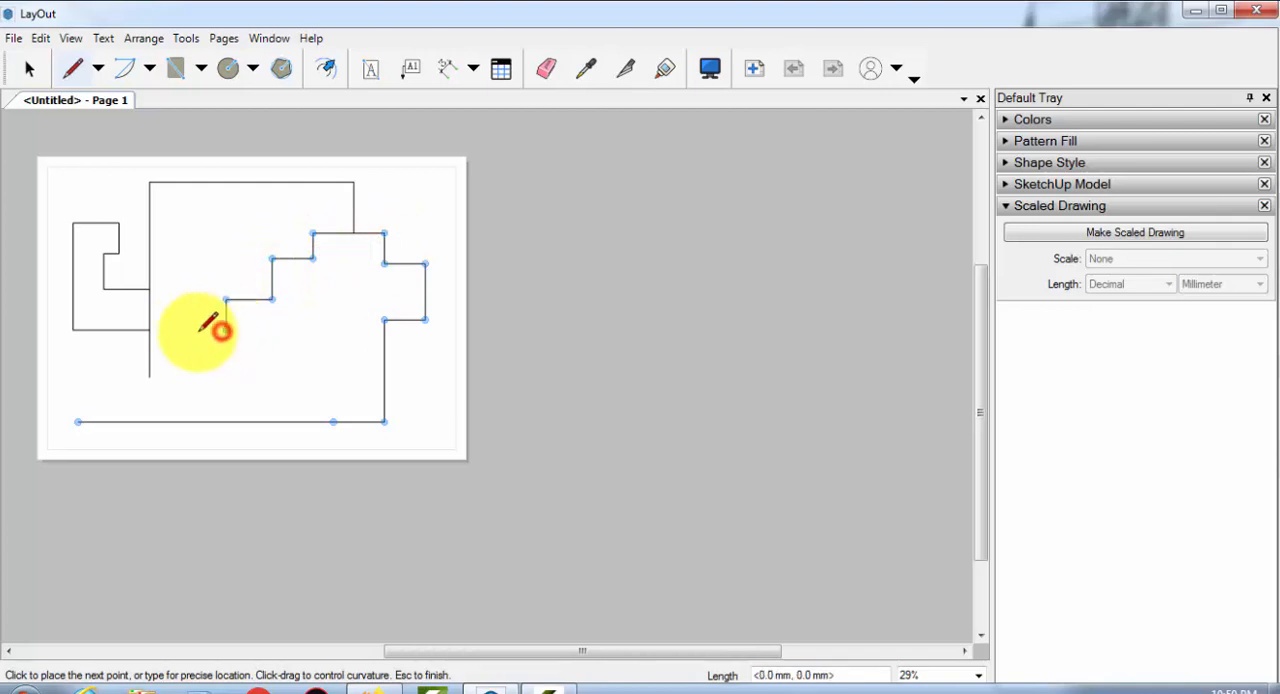
click(185, 330)
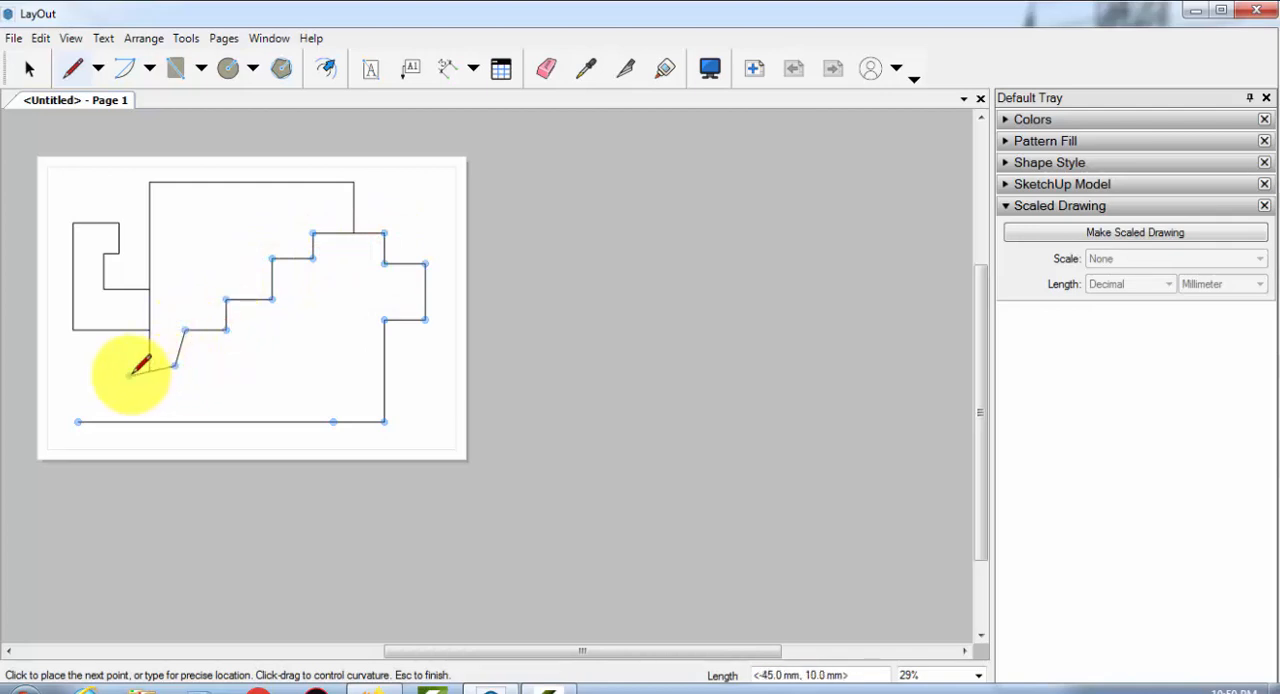
click(130, 366)
click(129, 390)
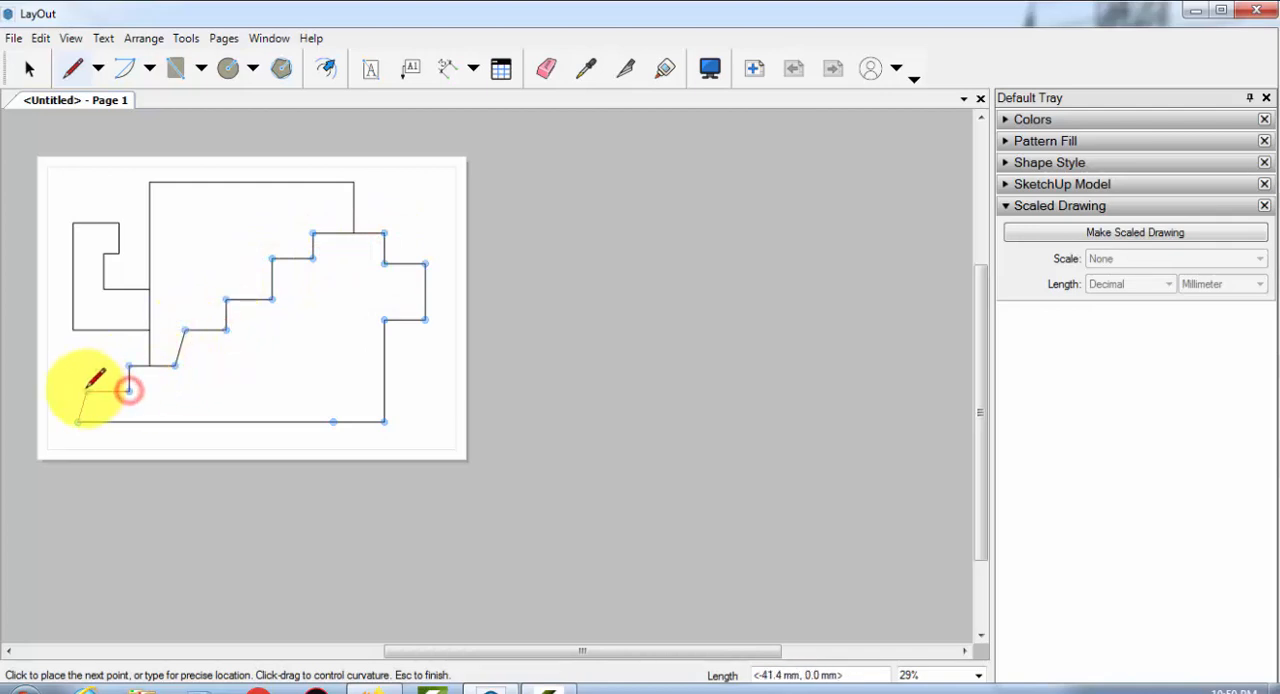
click(86, 390)
click(79, 421)
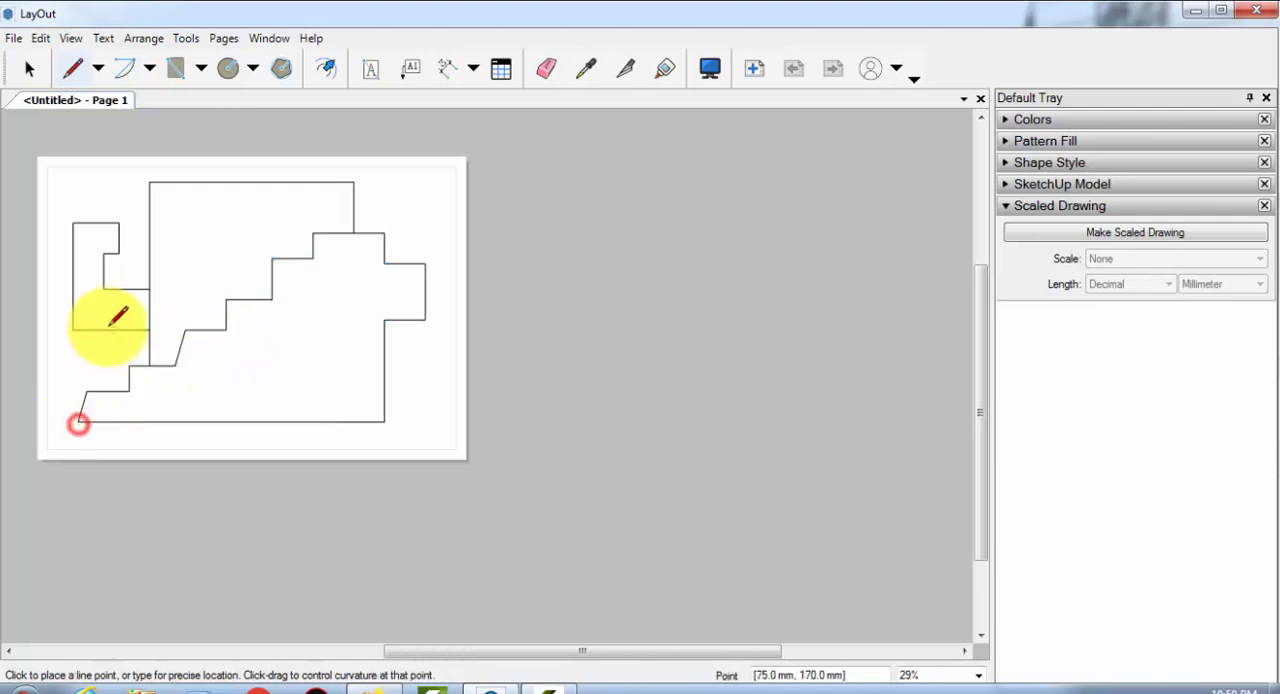
Draw a closed six-sided L-shaped outline inside the upper part of the square, with a right edge about 30 mm long
middle_drag(236, 255, 337, 314)
scroll(262, 268, up, 2)
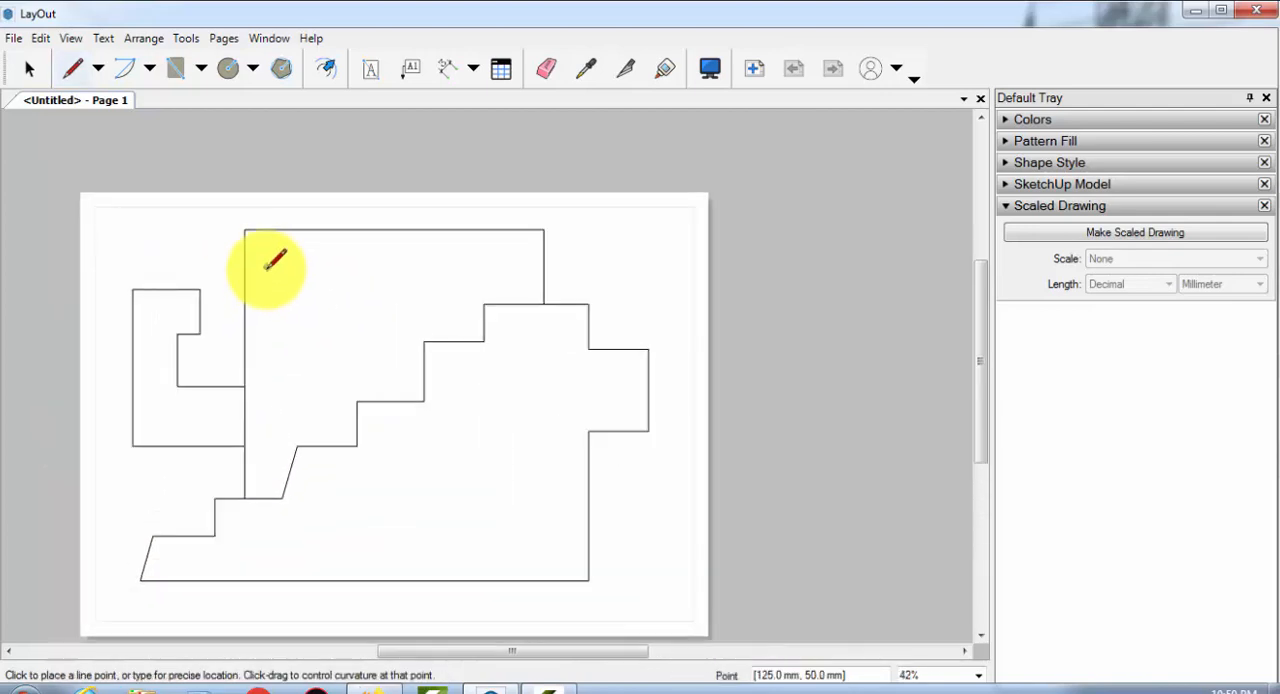
click(310, 277)
click(404, 273)
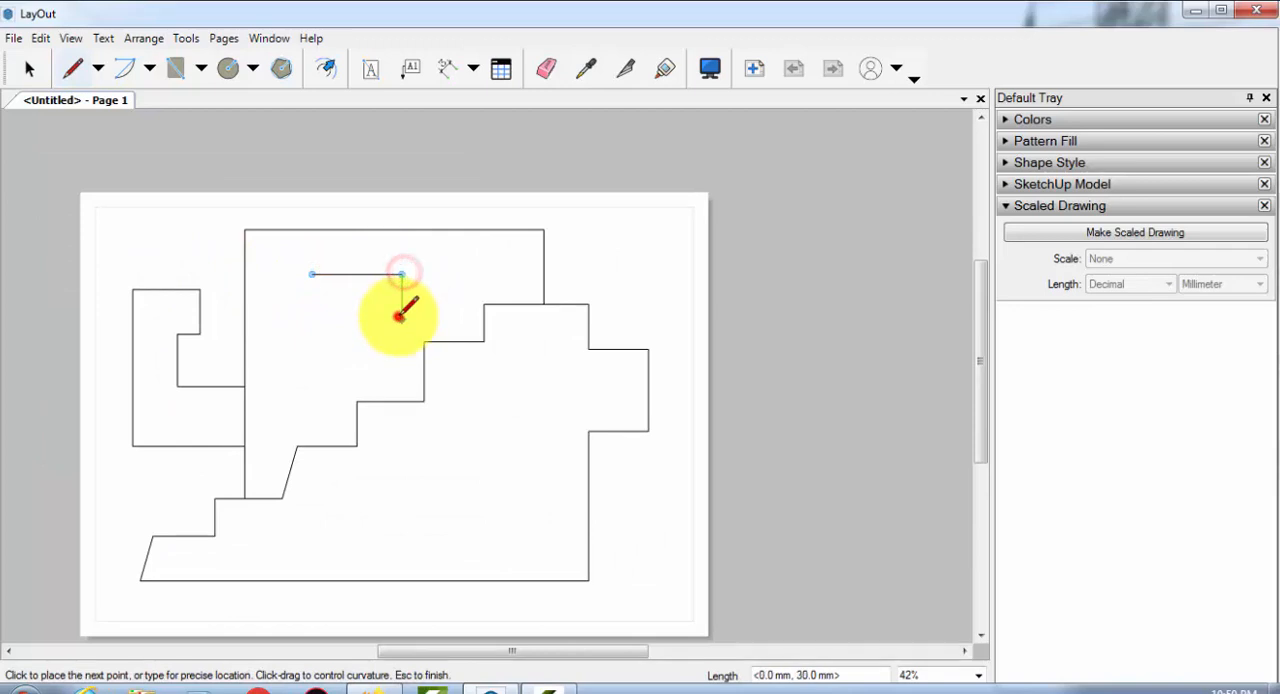
click(402, 319)
click(357, 319)
click(356, 346)
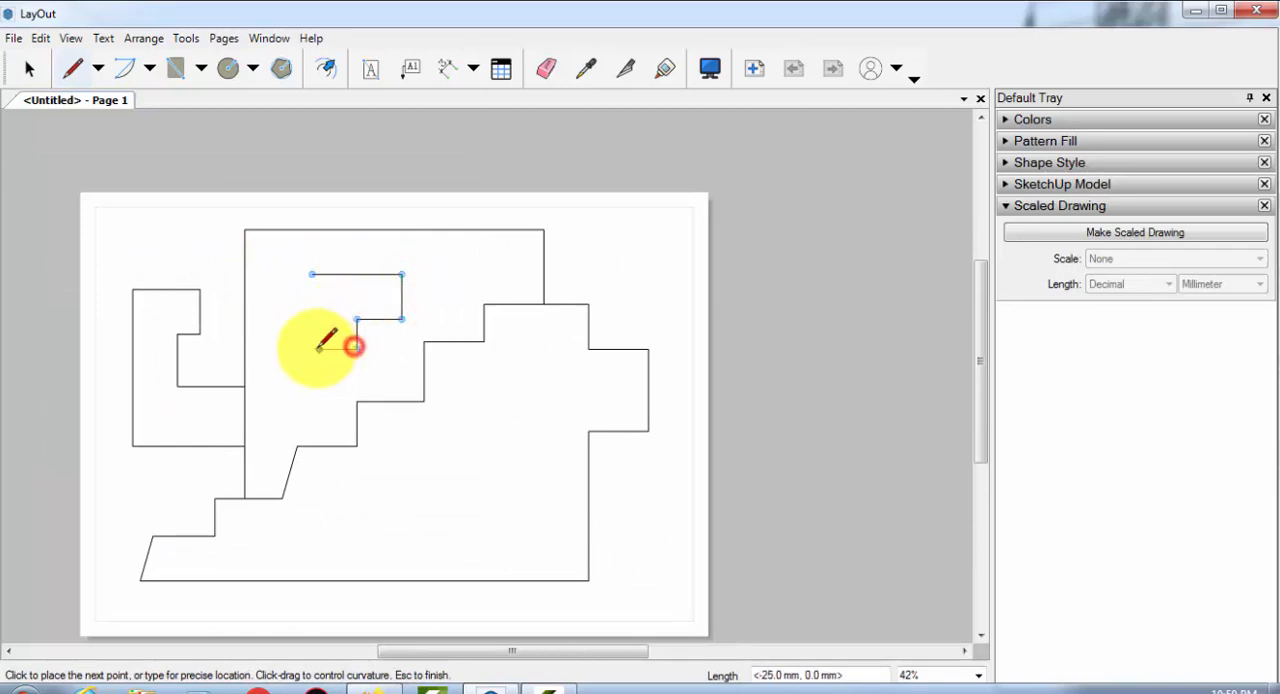
click(313, 346)
click(312, 274)
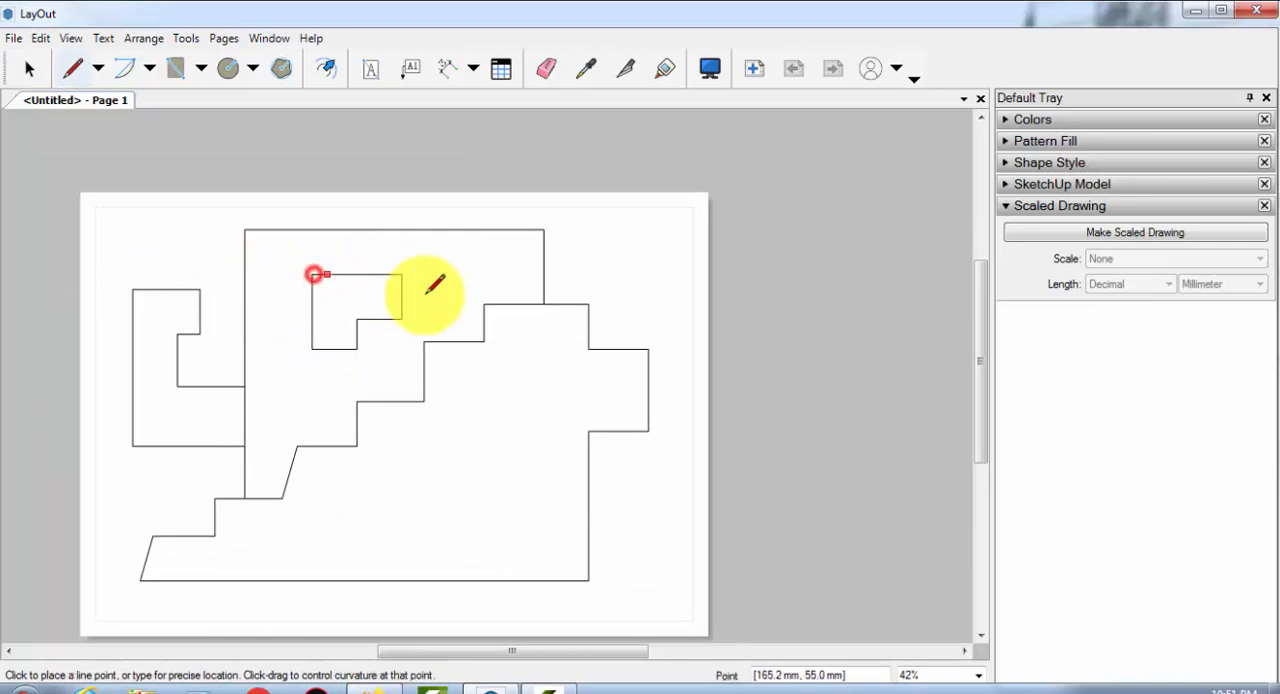
middle_drag(481, 341, 481, 376)
scroll(220, 309, up, 2)
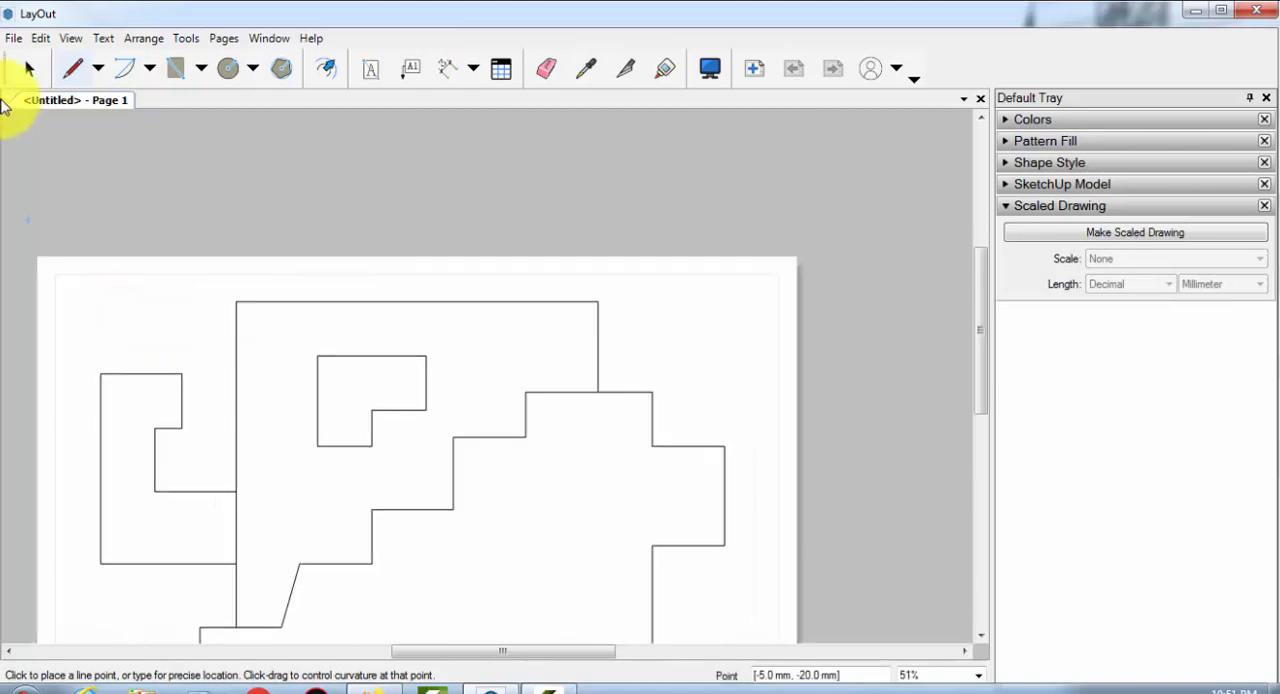
click(28, 68)
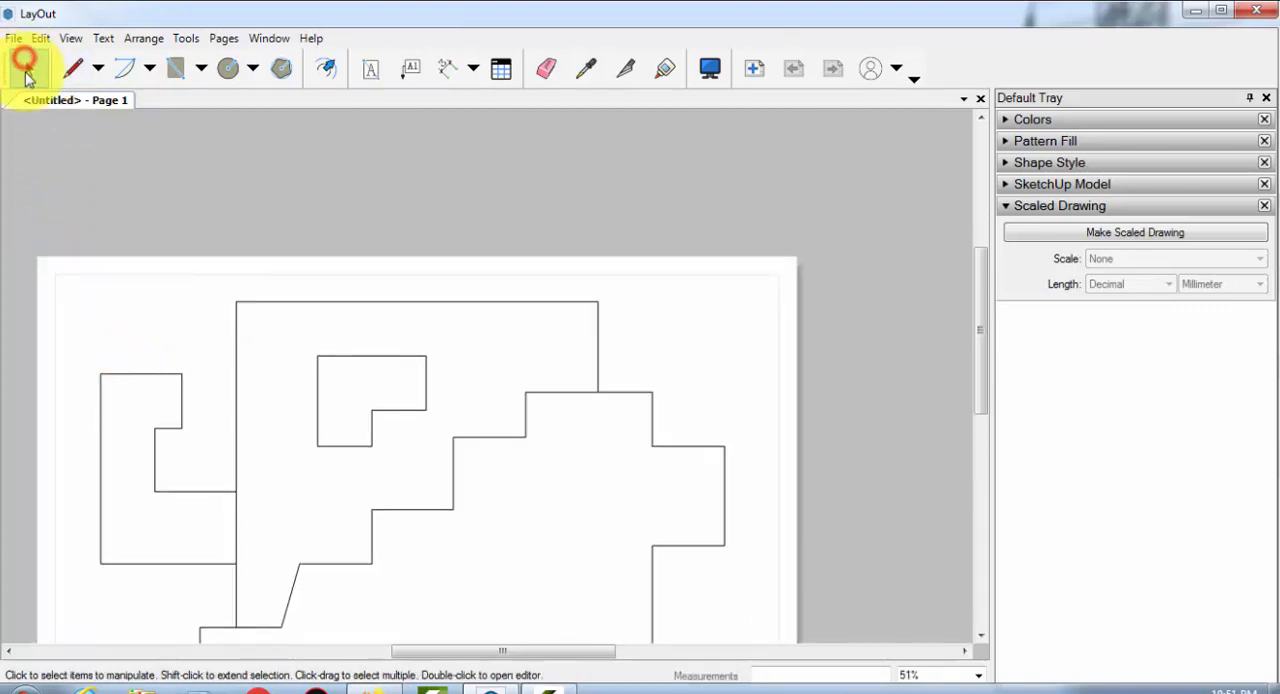
Draw a closed six-sided L-shaped outline in the page's upper-left corner, with a left edge about 40 mm long
key(l)
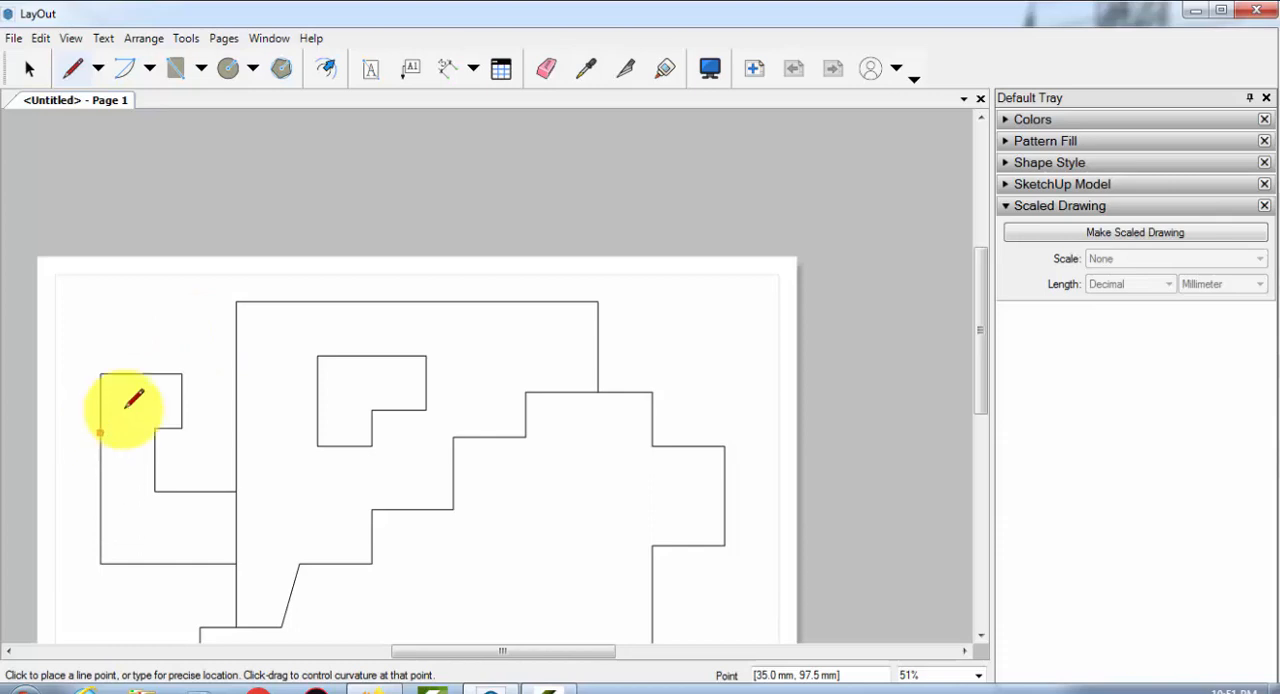
scroll(128, 400, down, 1)
mouse_move(146, 331)
middle_down()
mouse_move(151, 260)
mouse_move(204, 184)
middle_up()
scroll(250, 195, up, 1)
scroll(229, 257, up, 1)
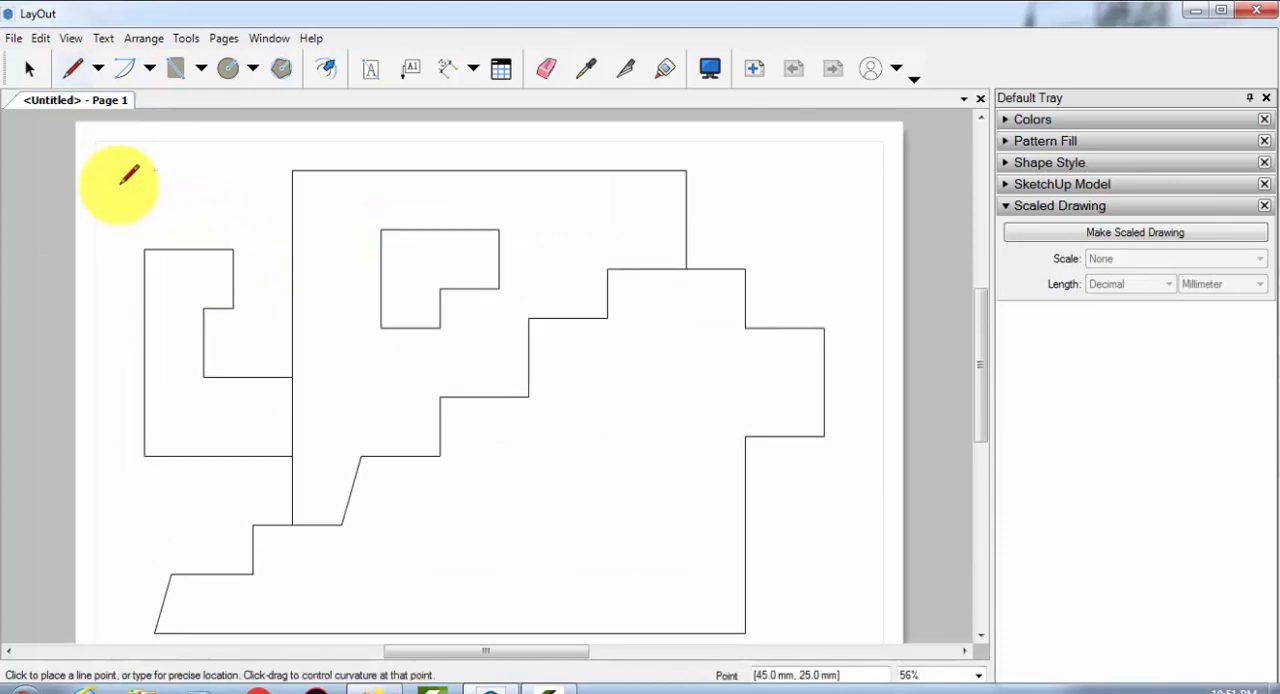
click(123, 174)
click(184, 171)
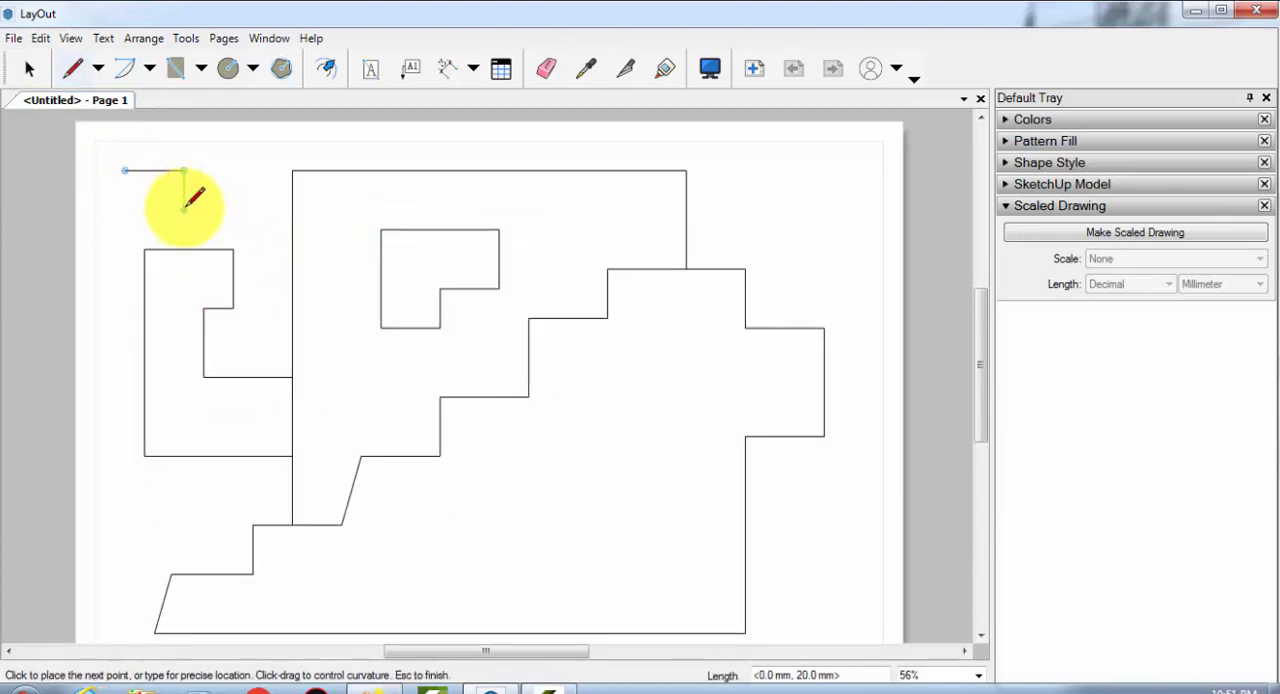
click(184, 210)
click(223, 249)
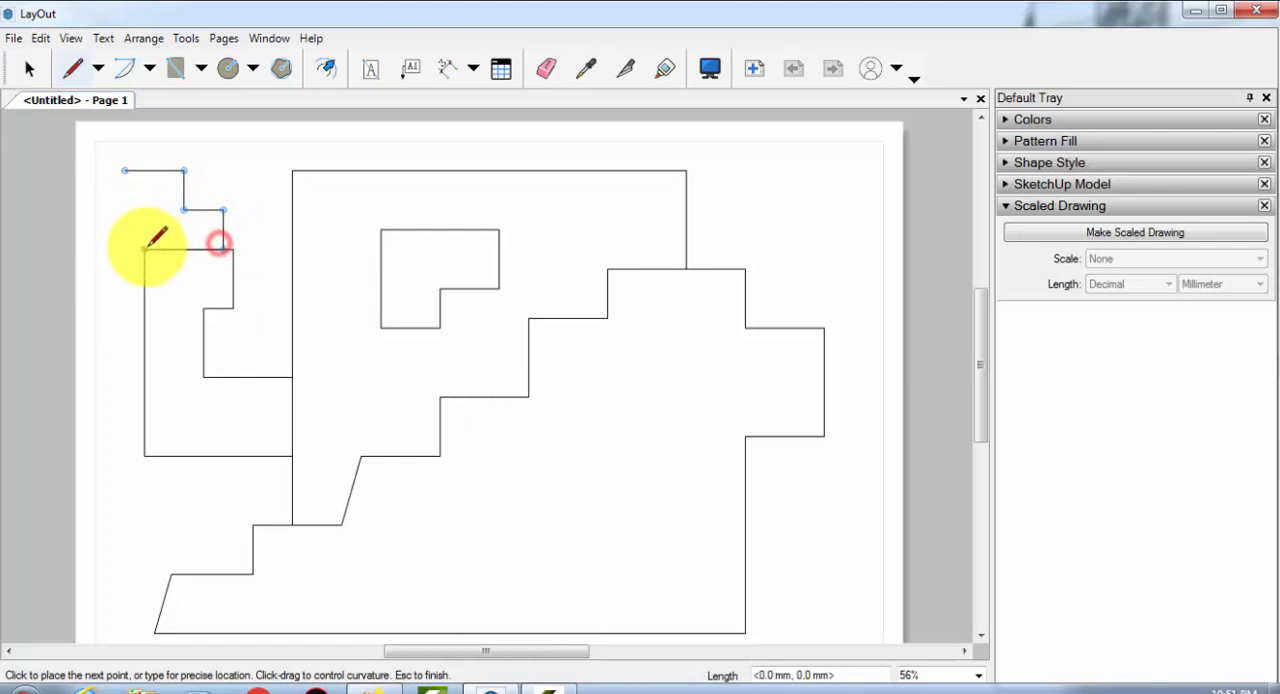
click(123, 249)
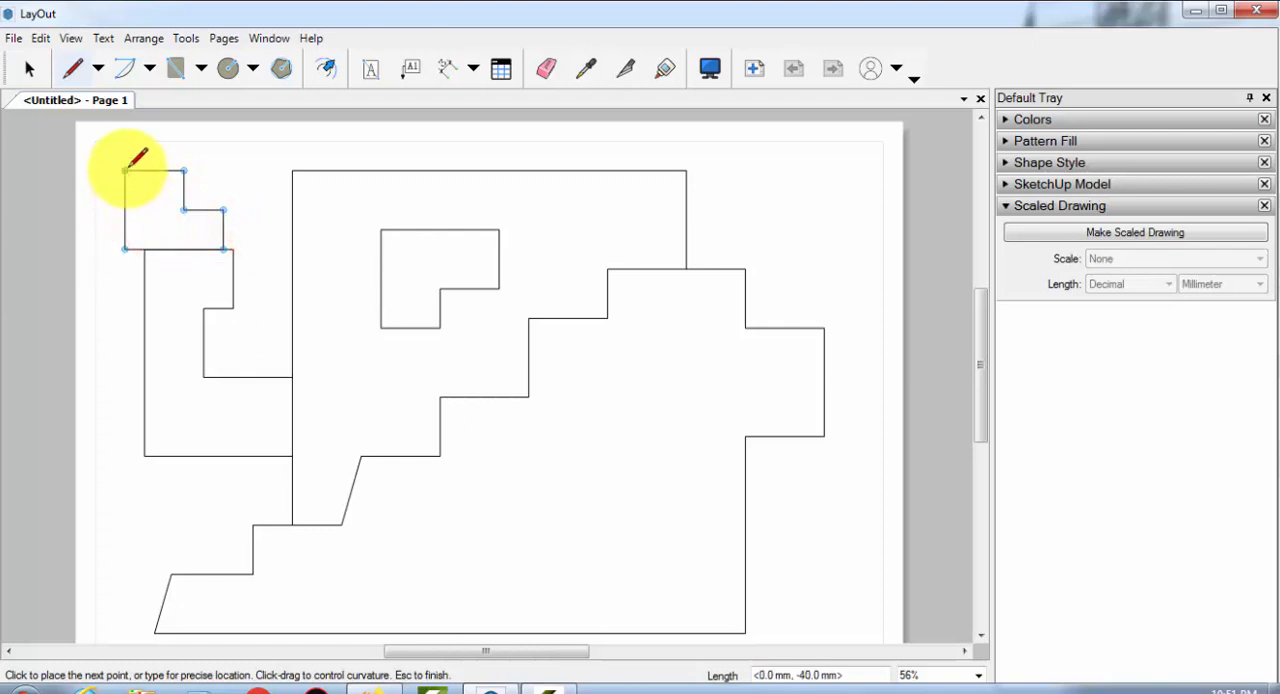
click(124, 171)
scroll(236, 279, down, 2)
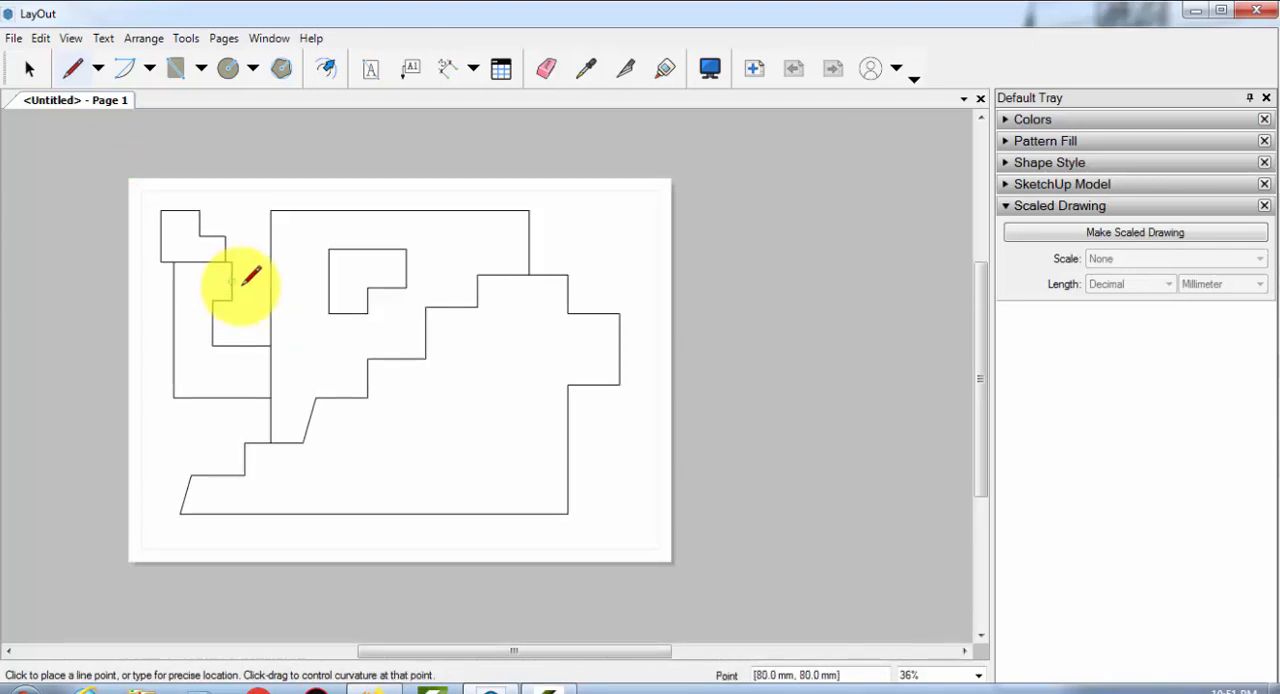
key(space)
scroll(216, 323, up, 1)
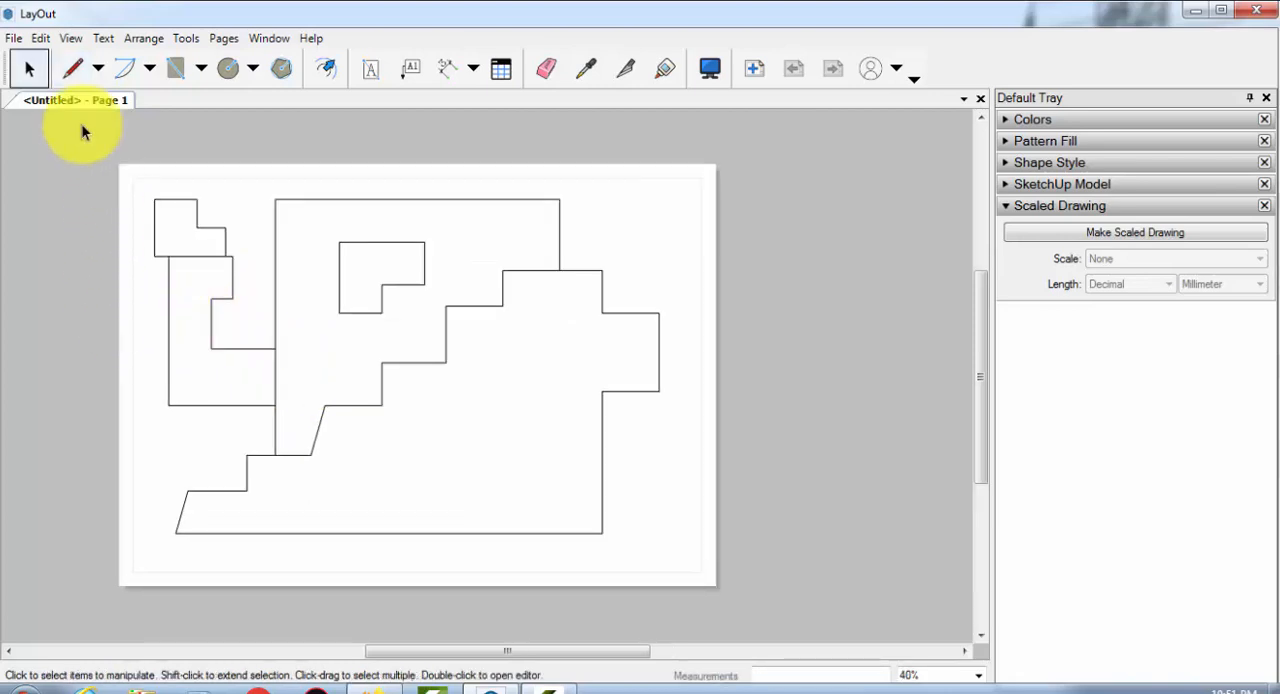
click(97, 70)
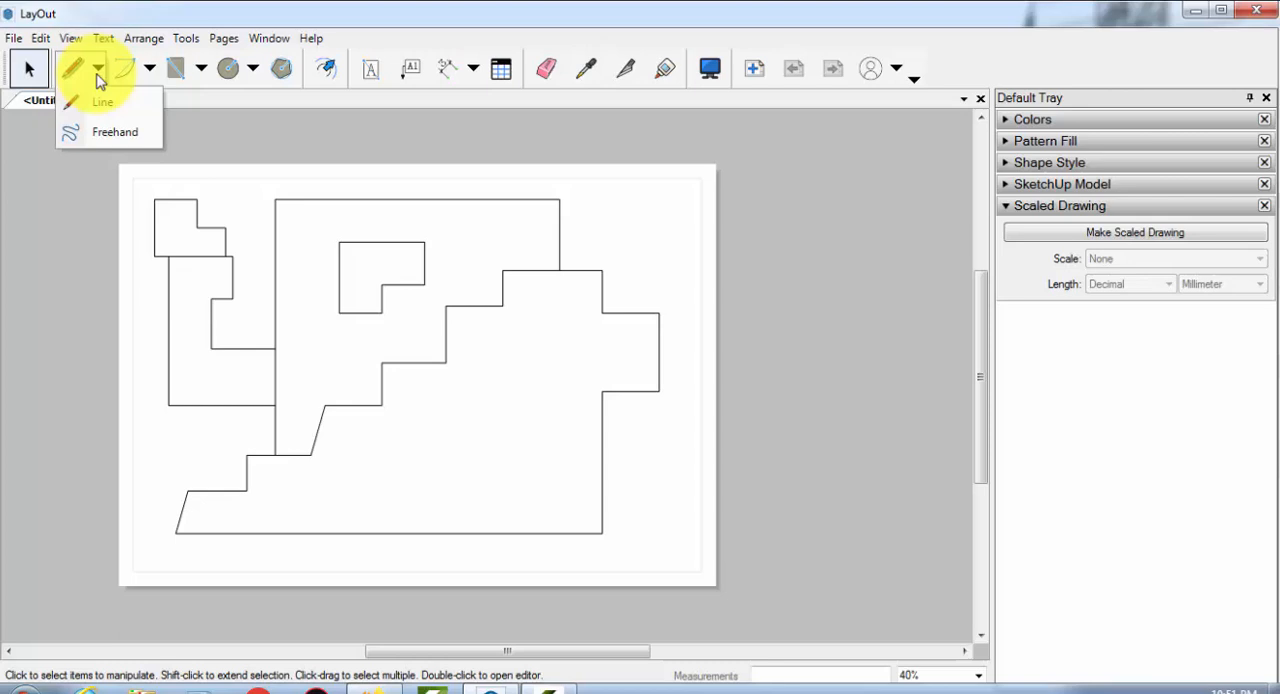
click(149, 68)
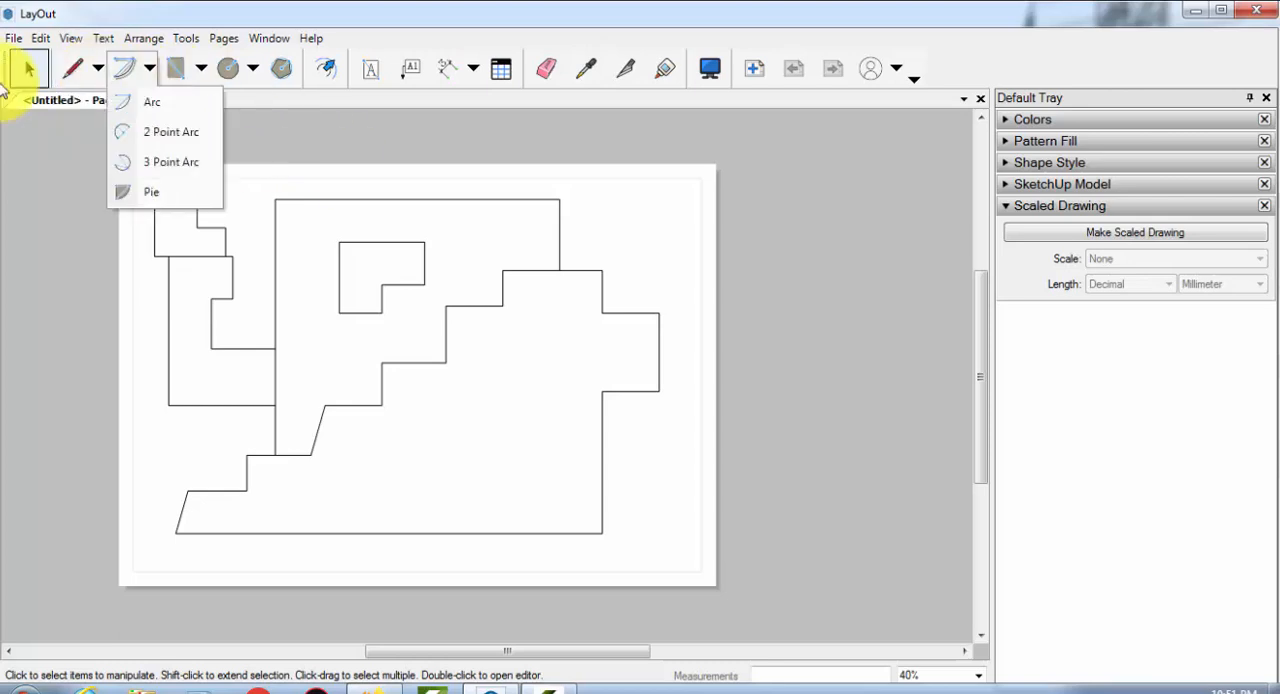
click(150, 232)
click(163, 246)
click(148, 197)
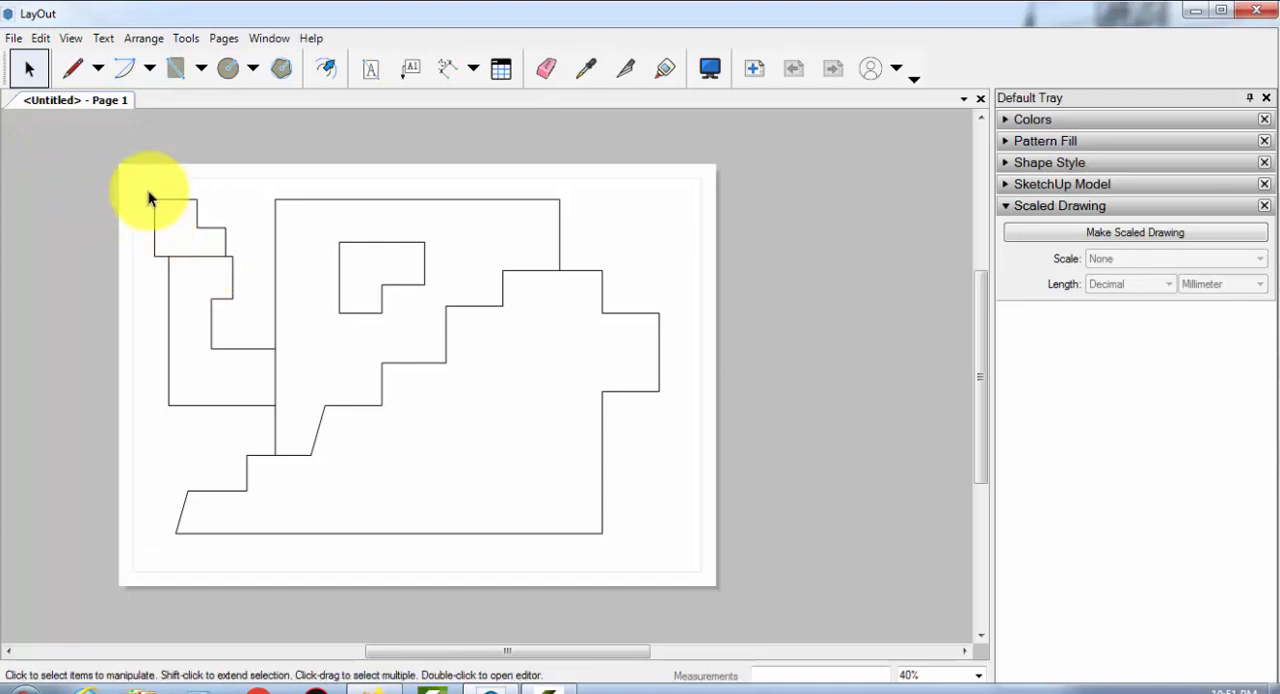
Select all the drawn outlines and delete them to leave the page empty
drag(219, 261, 695, 572)
key(Delete)
middle_drag(313, 397, 214, 348)
scroll(180, 272, up, 1)
middle_drag(383, 336, 439, 389)
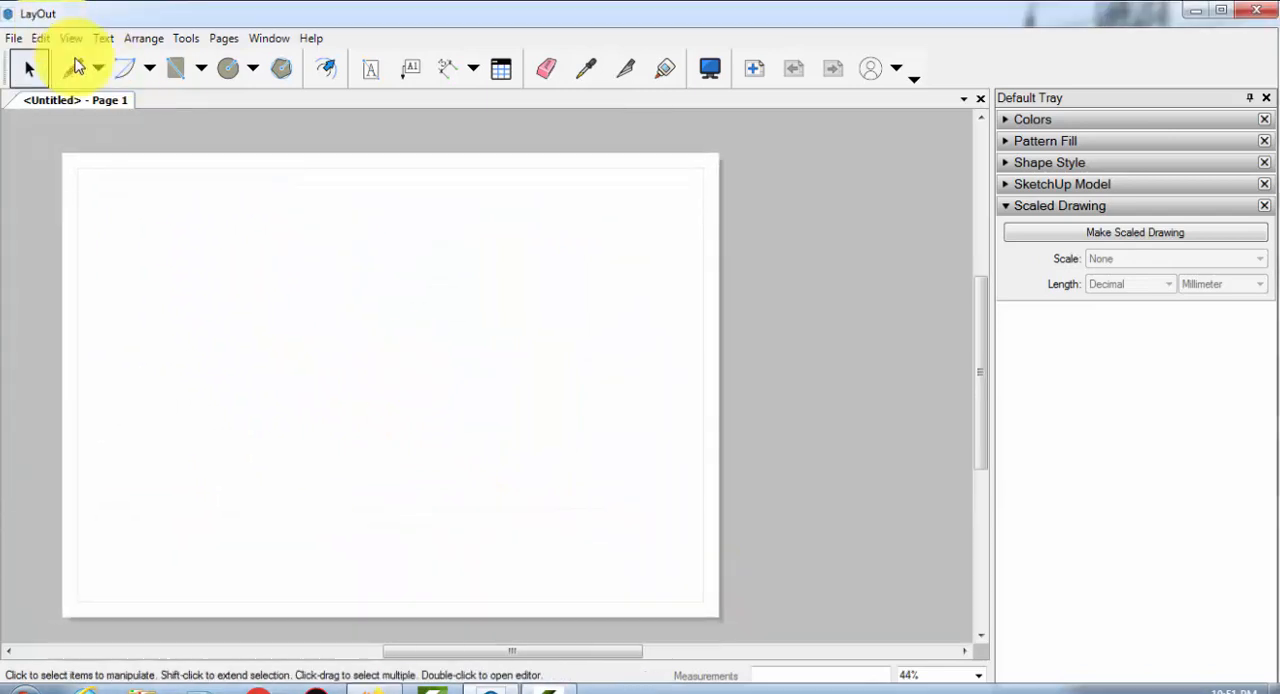
Sketch a network of wavy Freehand lines across the whole page, with strokes rising to the right crossed by steep strokes descending to the right
click(97, 70)
click(118, 137)
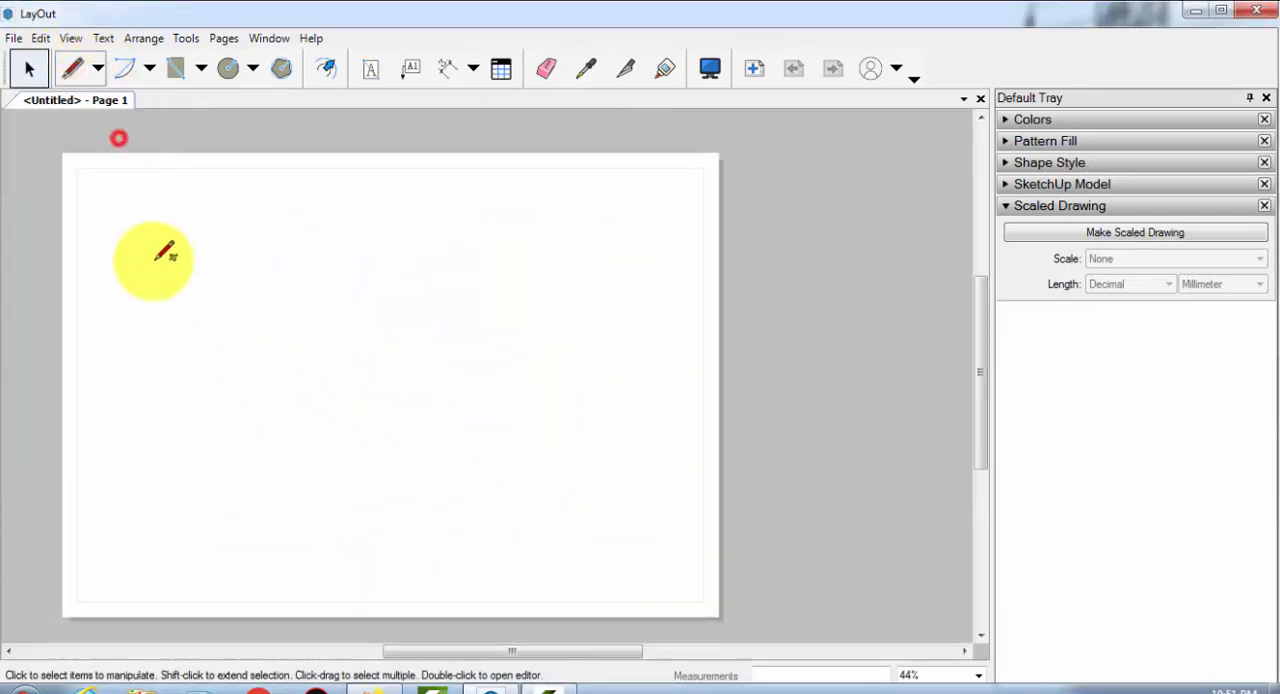
mouse_move(97, 381)
mouse_down()
mouse_move(171, 350)
mouse_move(243, 290)
mouse_move(368, 222)
mouse_move(503, 205)
mouse_move(530, 170)
mouse_move(543, 178)
mouse_up()
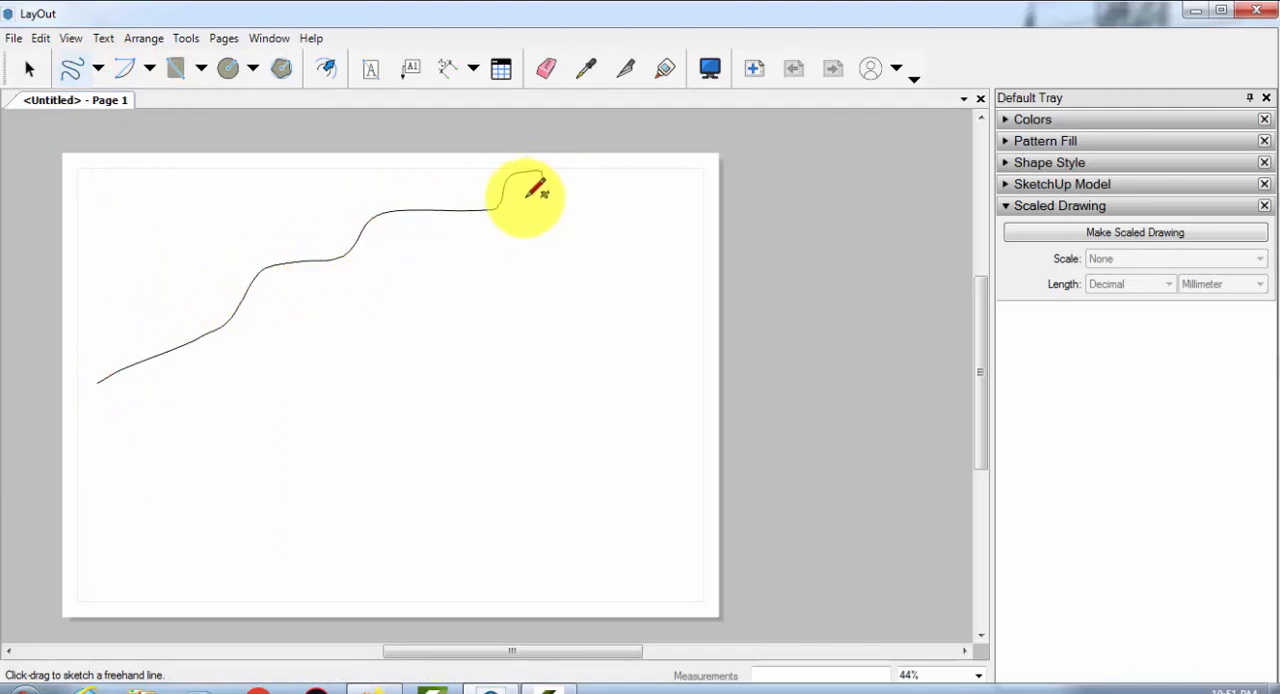
mouse_move(105, 462)
mouse_down()
mouse_move(466, 309)
mouse_move(657, 177)
mouse_up()
drag(162, 267, 344, 516)
drag(241, 231, 426, 474)
mouse_move(325, 230)
mouse_down()
mouse_move(366, 320)
mouse_move(489, 454)
mouse_up()
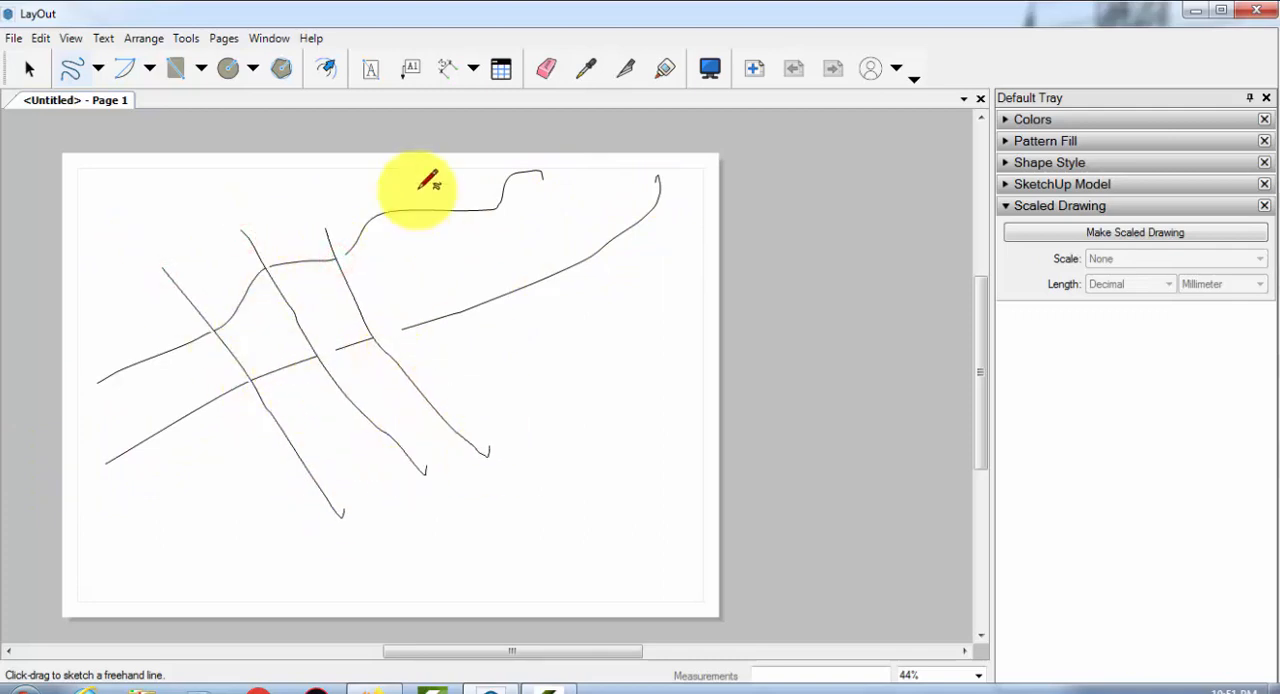
drag(418, 196, 595, 405)
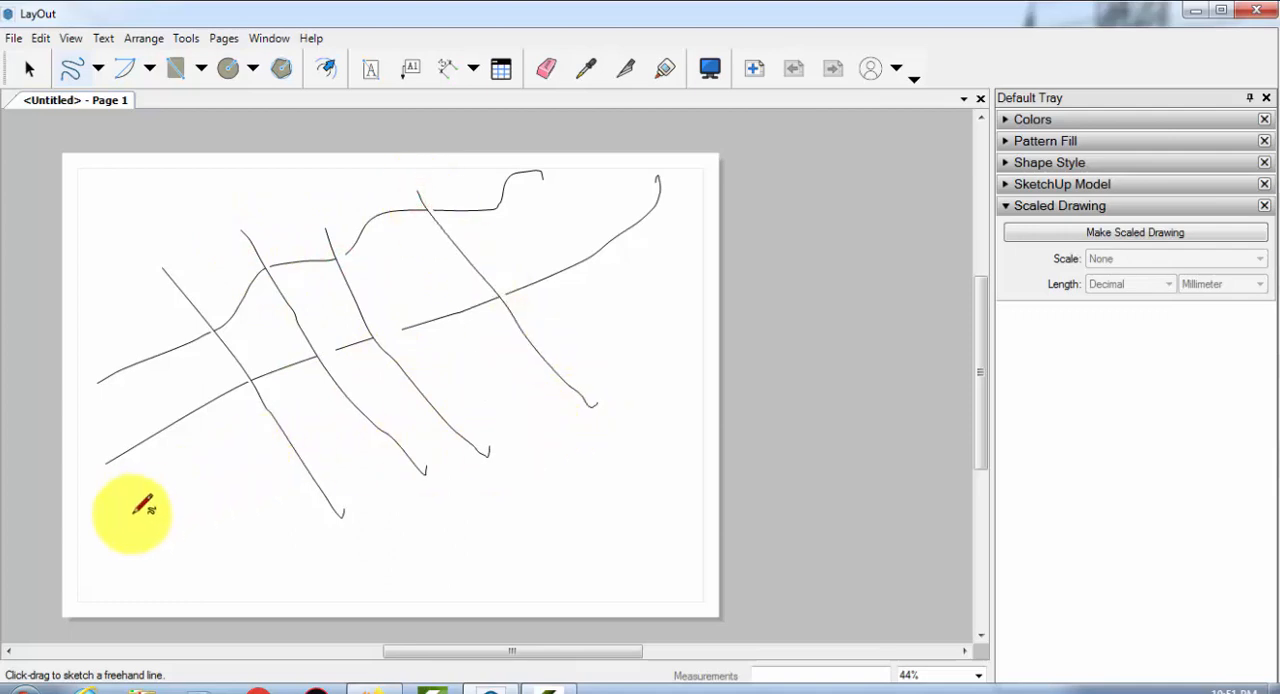
mouse_move(163, 497)
mouse_down()
mouse_move(340, 402)
mouse_move(534, 354)
mouse_move(706, 271)
mouse_move(708, 285)
mouse_up()
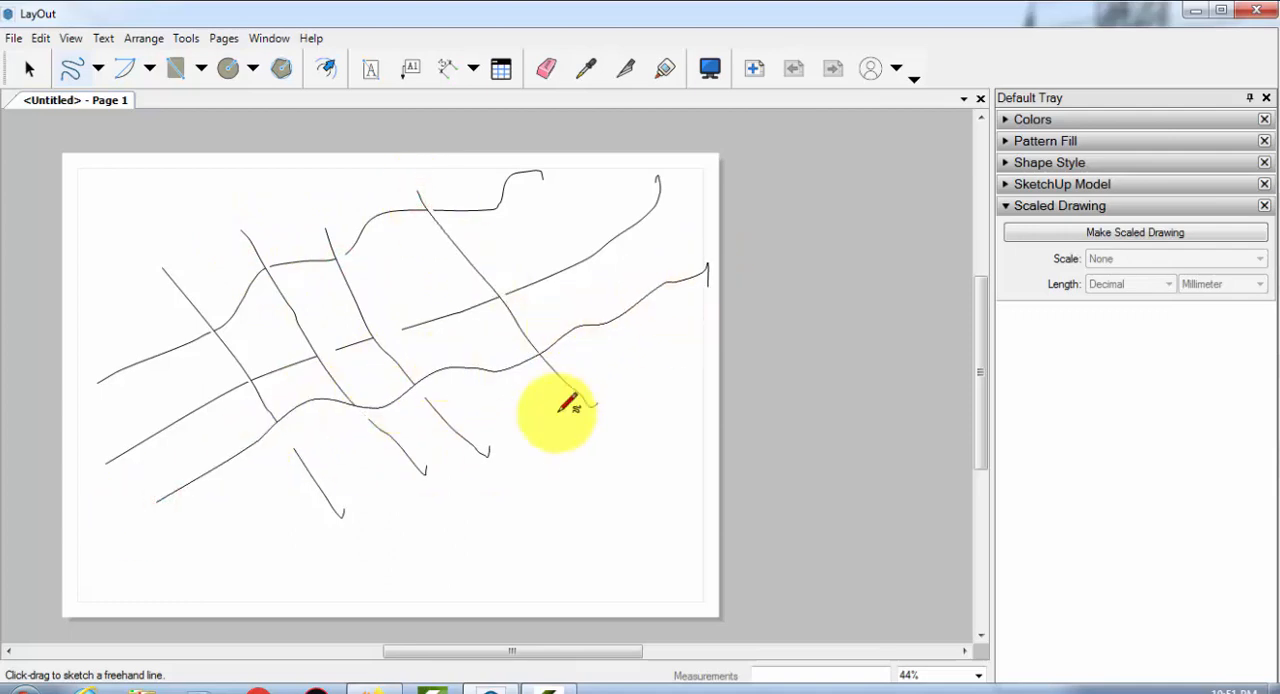
mouse_move(169, 583)
mouse_down()
mouse_move(289, 509)
mouse_move(449, 443)
mouse_move(711, 343)
mouse_move(710, 360)
mouse_up()
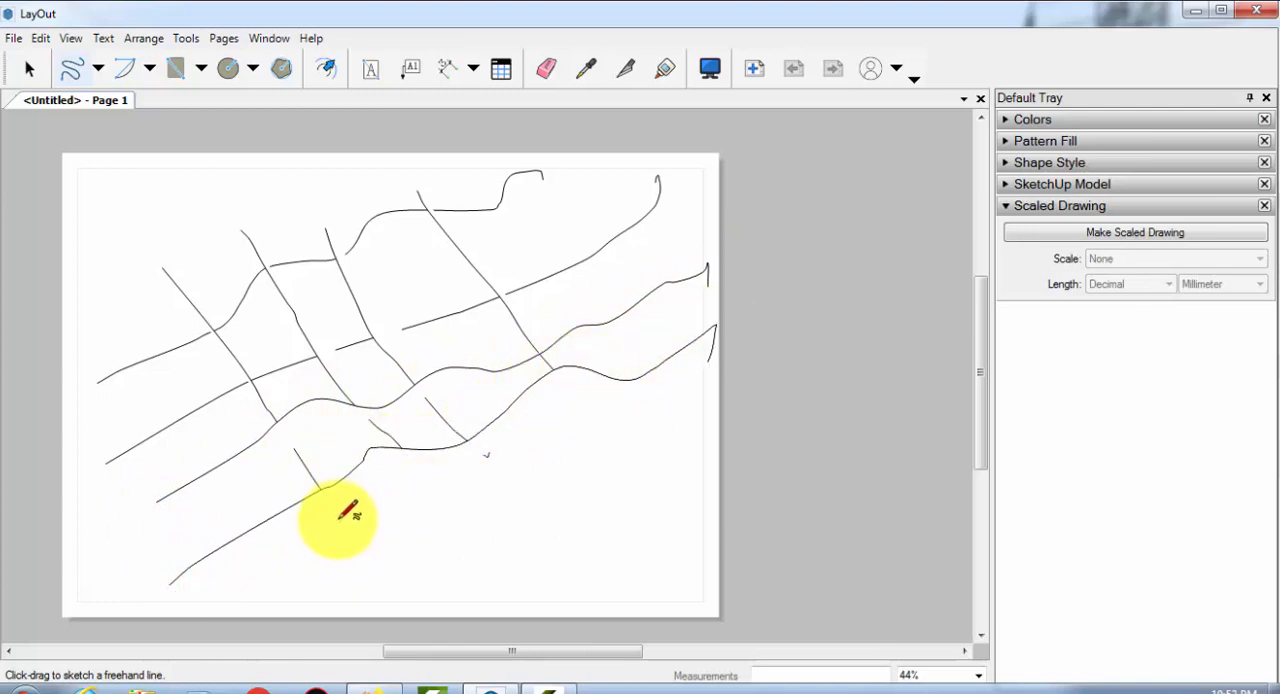
drag(340, 518, 407, 604)
drag(397, 449, 503, 585)
drag(460, 437, 575, 555)
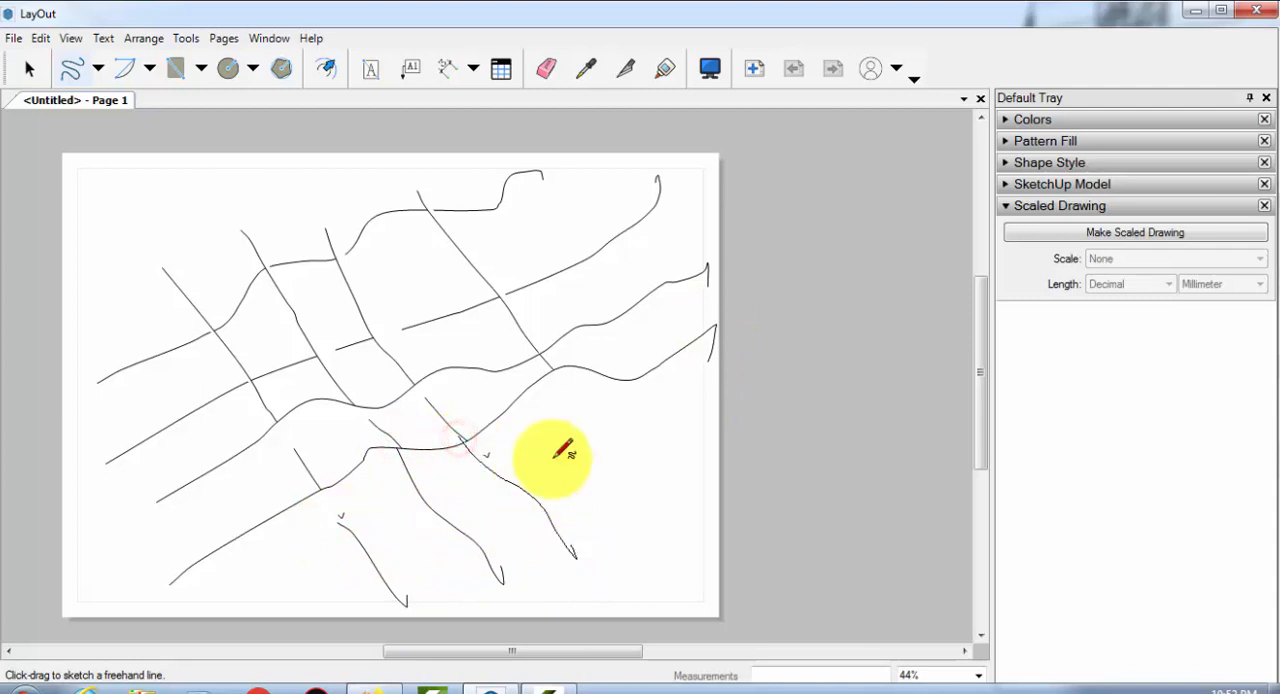
drag(552, 368, 677, 520)
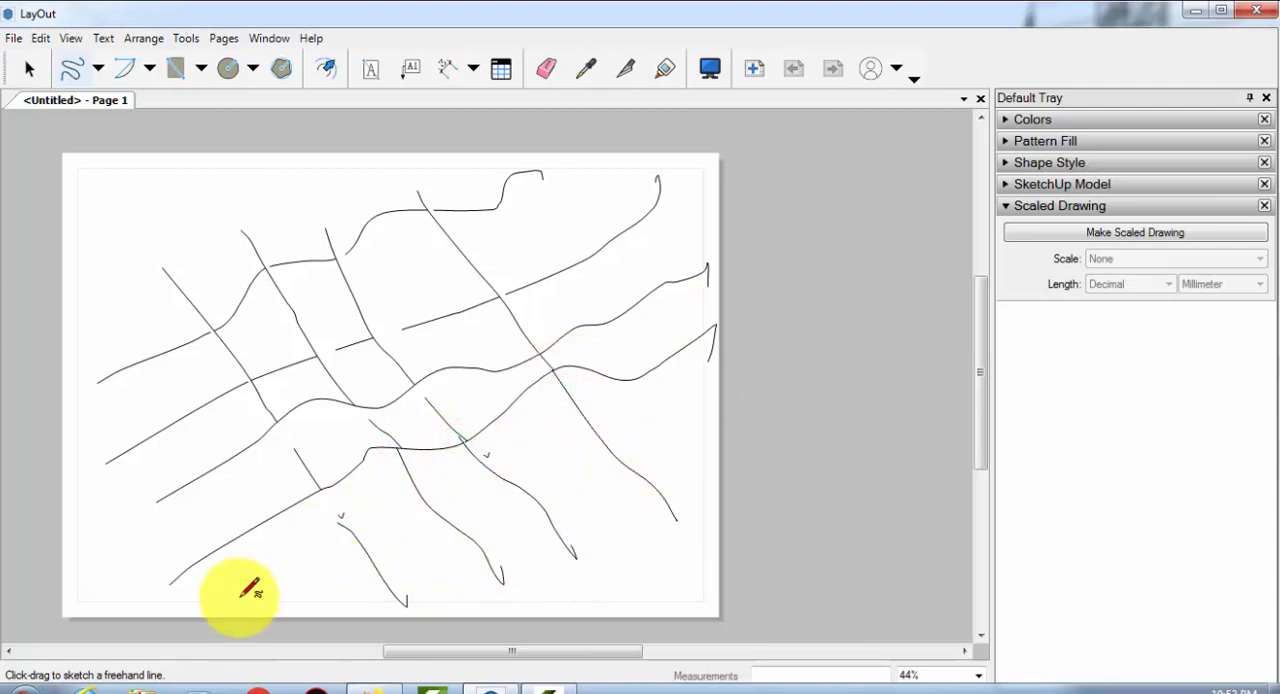
mouse_move(241, 596)
mouse_down()
mouse_move(343, 528)
mouse_move(611, 457)
mouse_move(724, 409)
mouse_up()
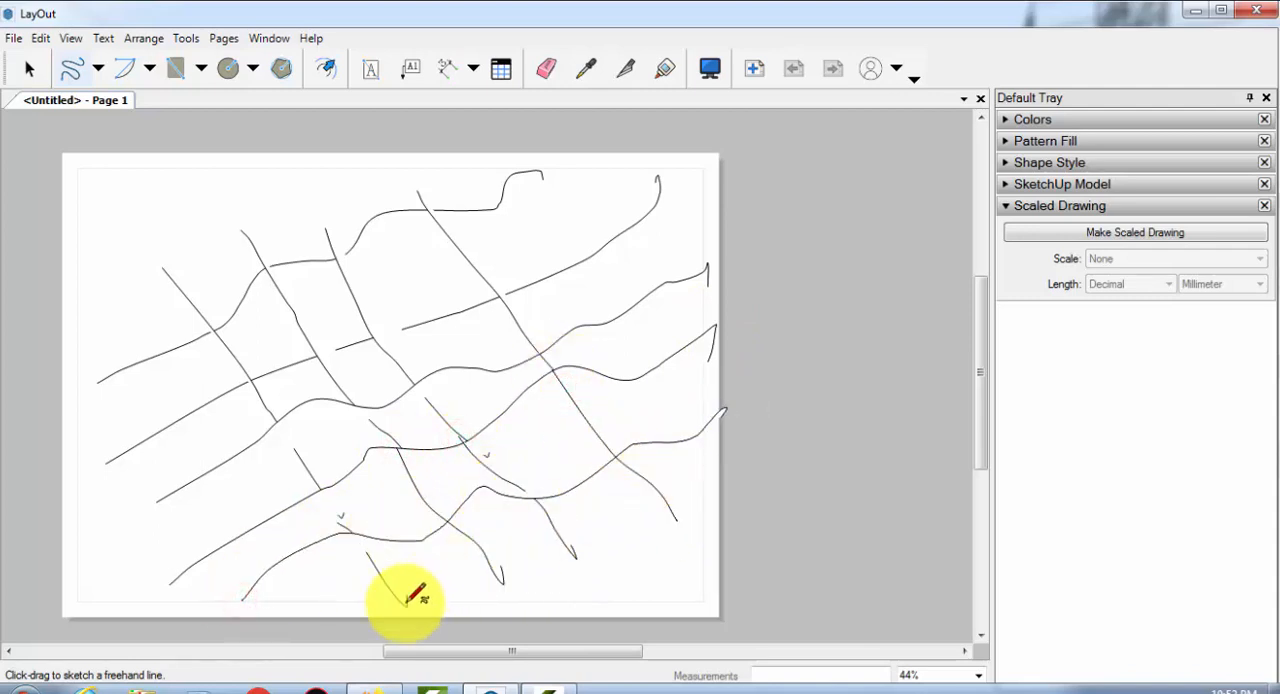
mouse_move(388, 610)
mouse_down()
mouse_move(486, 563)
mouse_move(680, 514)
mouse_move(653, 462)
mouse_up()
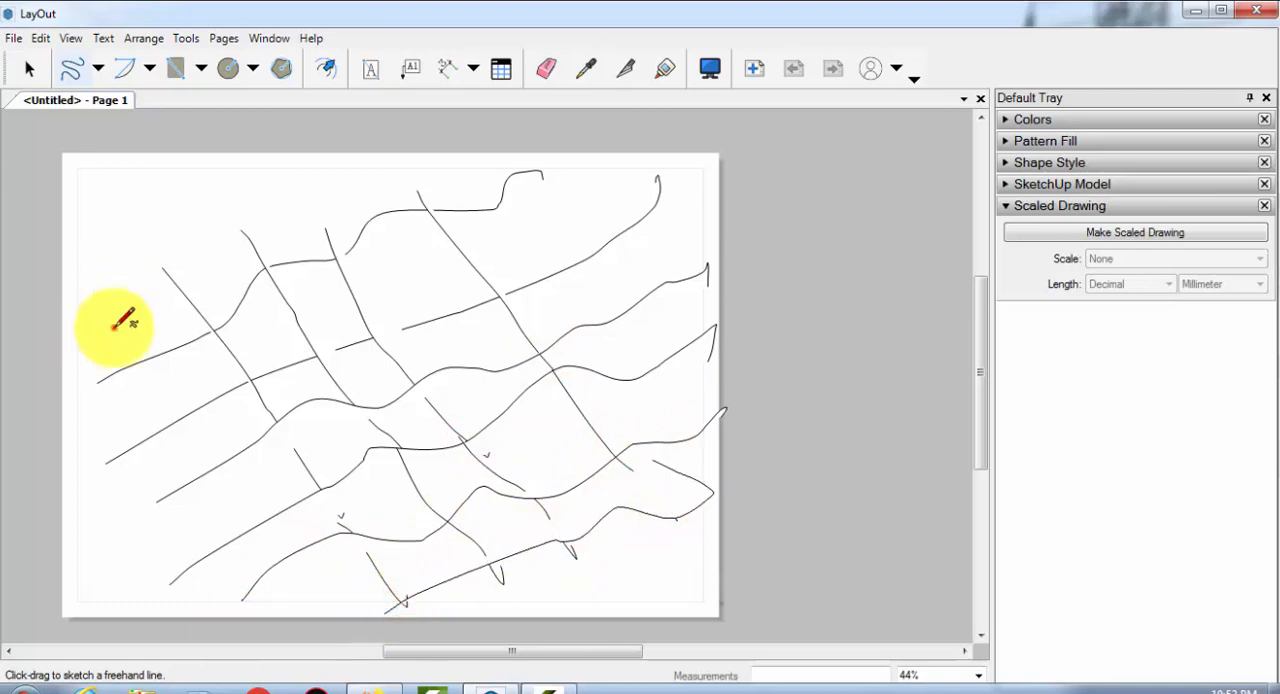
mouse_move(115, 327)
mouse_down()
mouse_move(443, 206)
mouse_move(514, 157)
mouse_up()
drag(120, 246, 408, 166)
drag(121, 208, 200, 295)
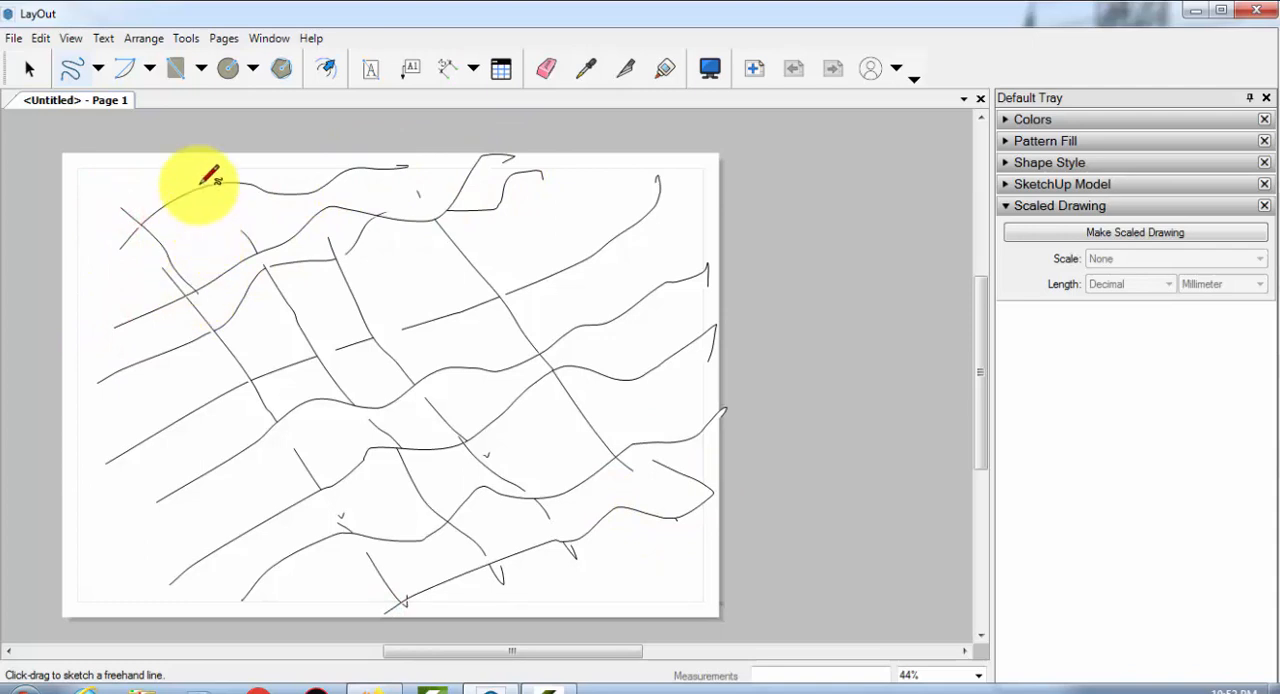
drag(204, 188, 250, 243)
mouse_move(303, 207)
mouse_down()
mouse_move(325, 245)
mouse_move(383, 212)
mouse_move(497, 247)
mouse_up()
drag(116, 414, 372, 308)
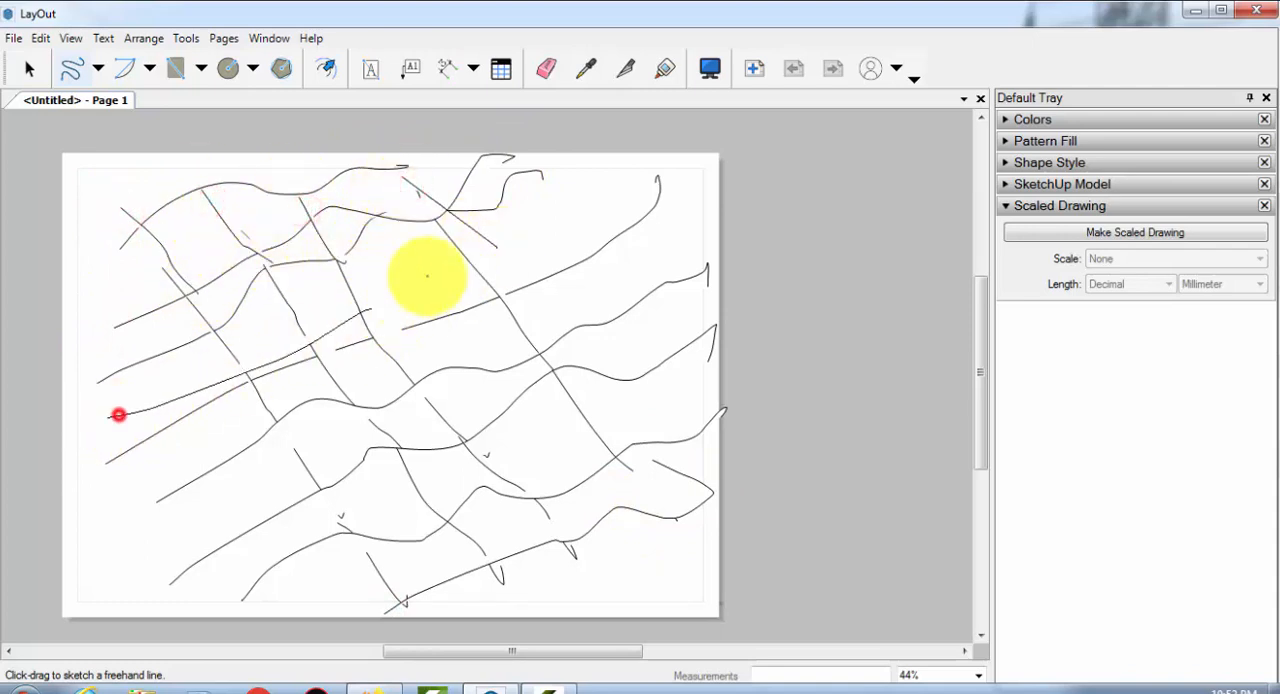
drag(500, 295, 642, 184)
drag(222, 492, 673, 310)
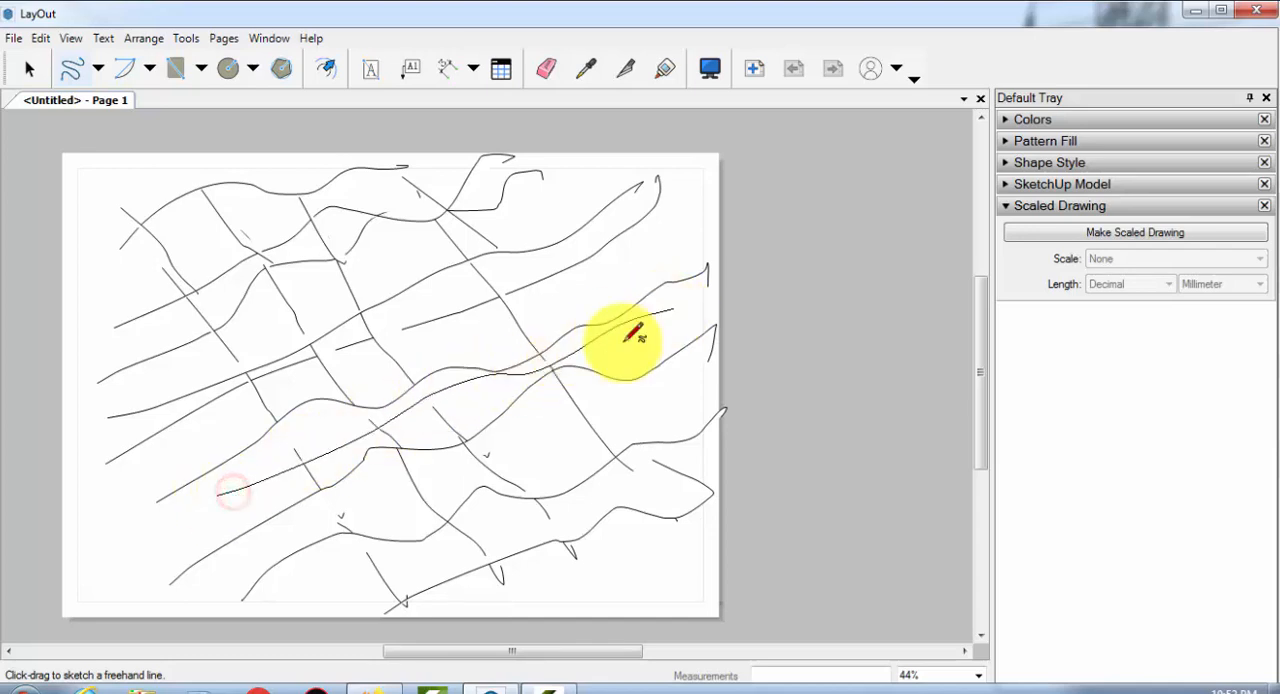
mouse_move(360, 598)
mouse_down()
mouse_move(291, 520)
mouse_move(135, 276)
mouse_up()
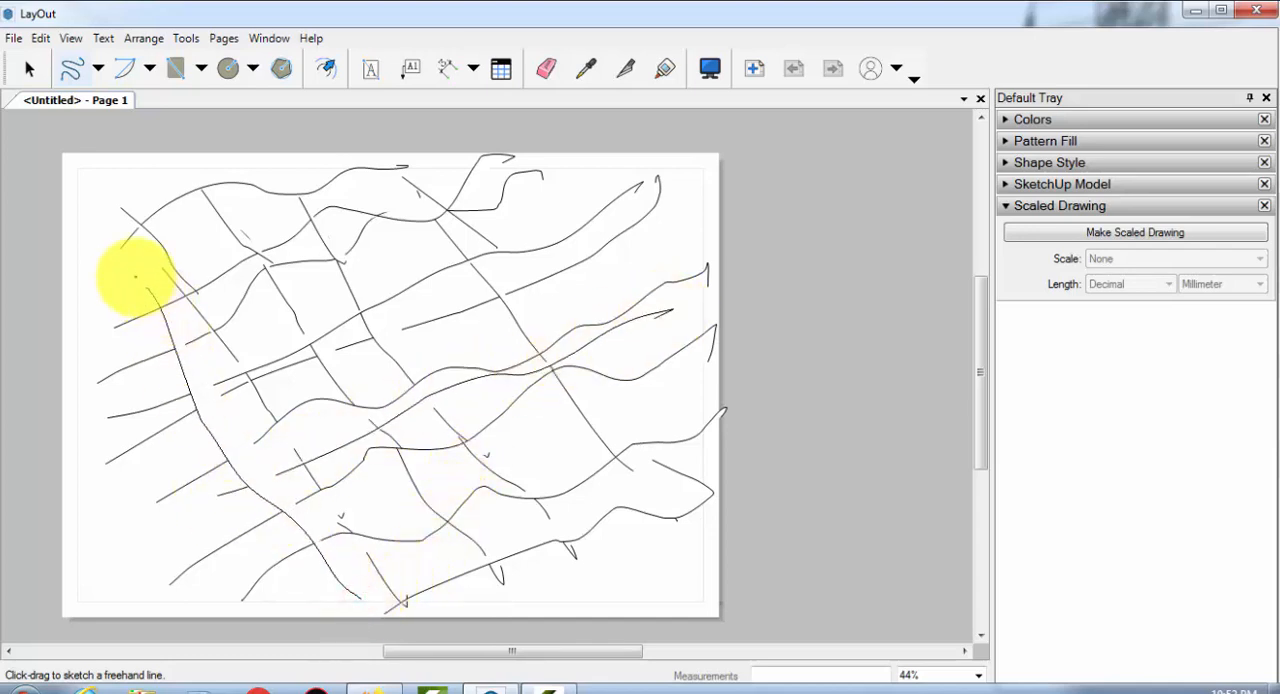
drag(164, 524, 72, 236)
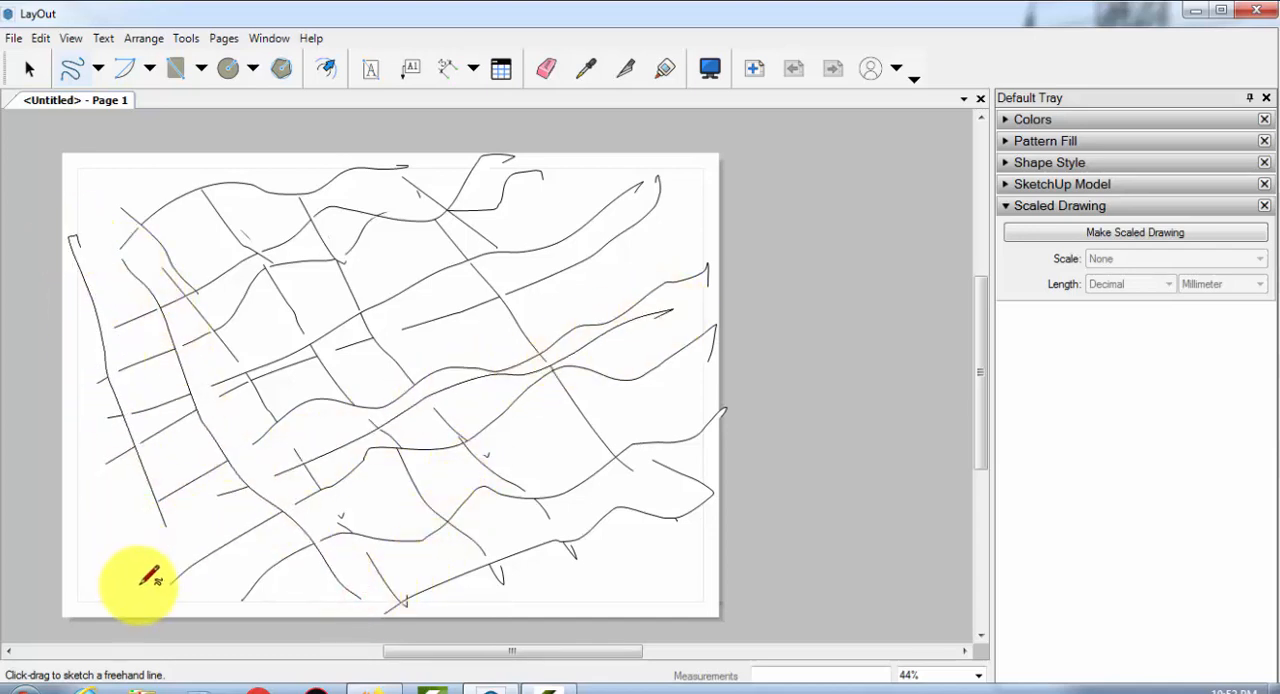
drag(123, 554, 77, 382)
drag(107, 587, 408, 437)
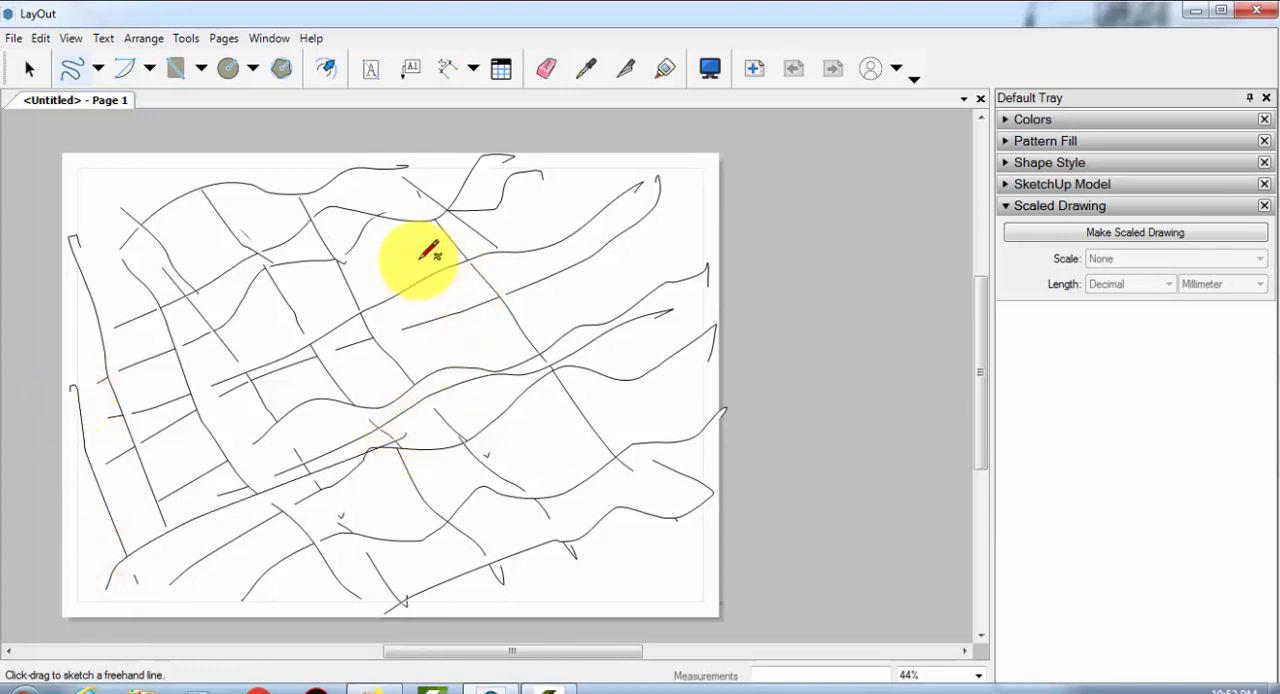
drag(421, 262, 610, 470)
drag(514, 228, 643, 432)
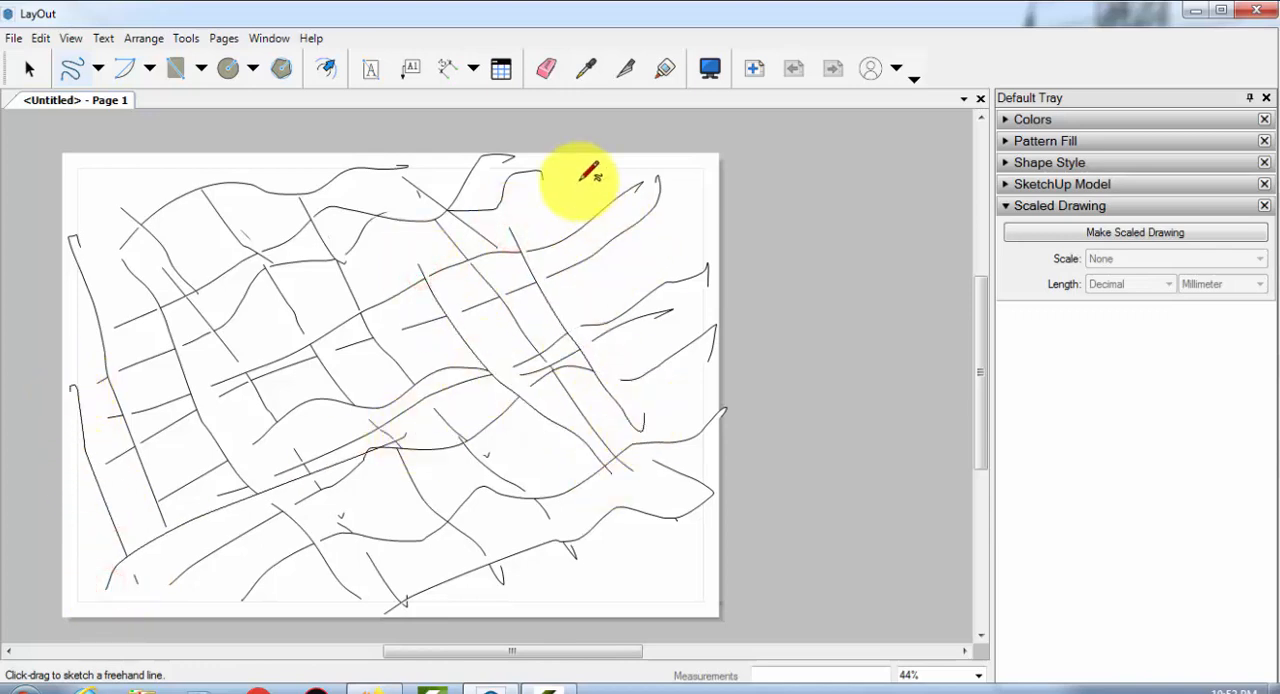
drag(588, 199, 688, 370)
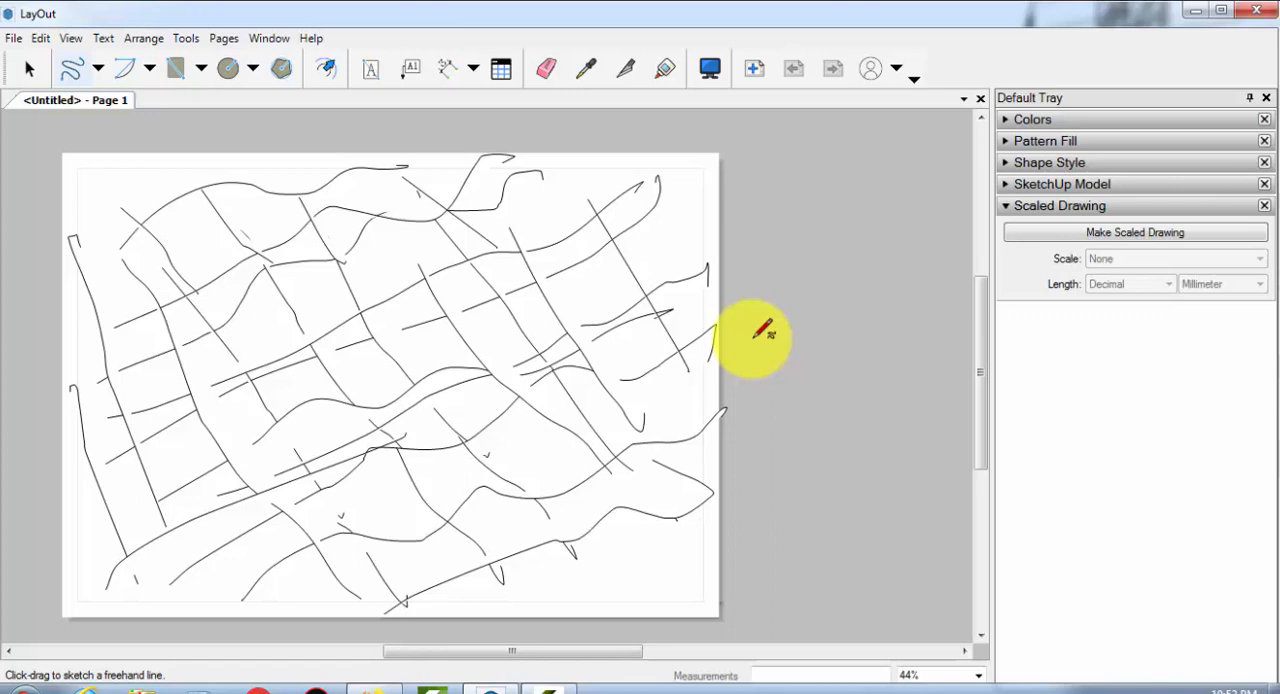
Select the second wavy freehand line from the page's top edge, clear that selection, and select the topmost wavy line instead
key(space)
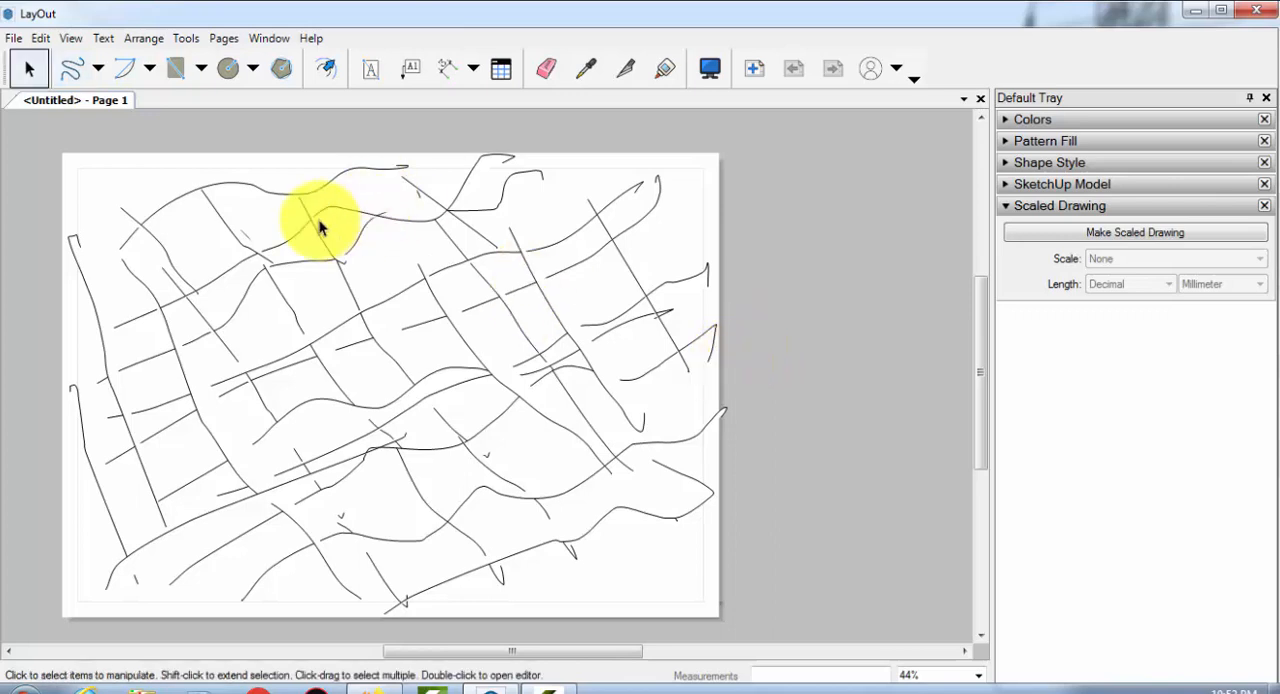
click(312, 219)
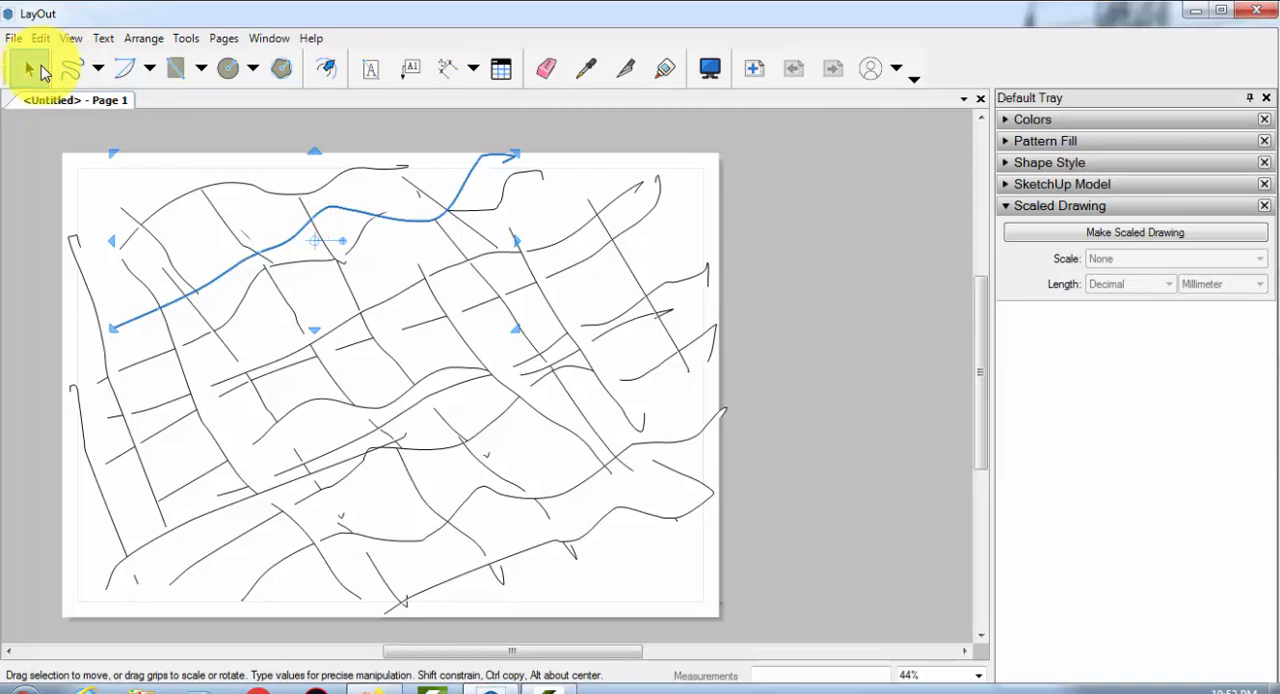
click(30, 68)
click(263, 184)
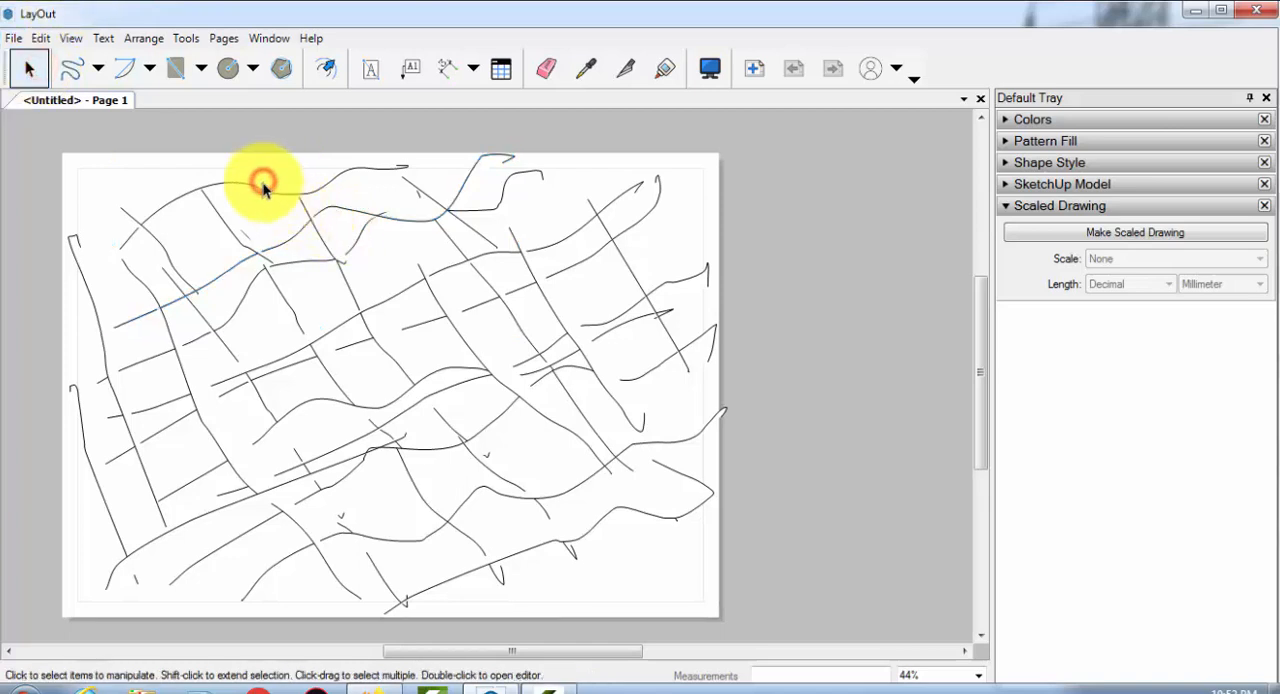
click(261, 186)
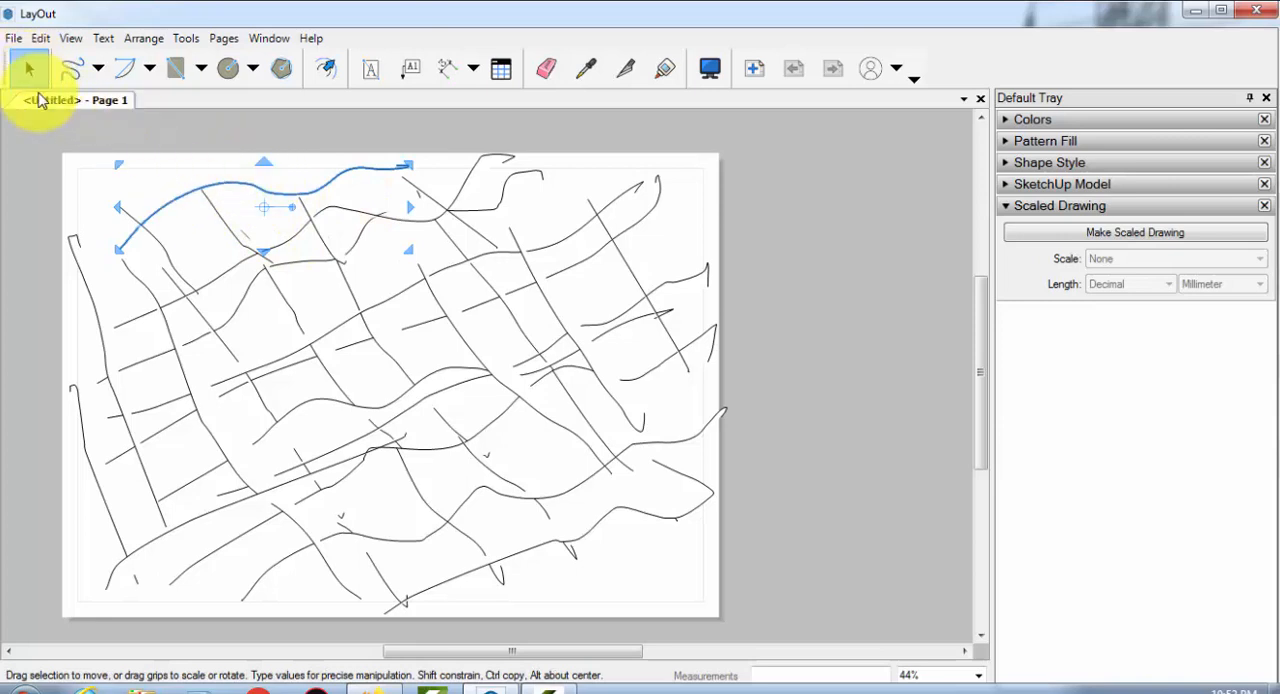
Delete the topmost wavy line and the other Freehand strokes, keeping only the uppermost remaining wavy line and the steep stroke near the page's right edge
click(180, 200)
key(Delete)
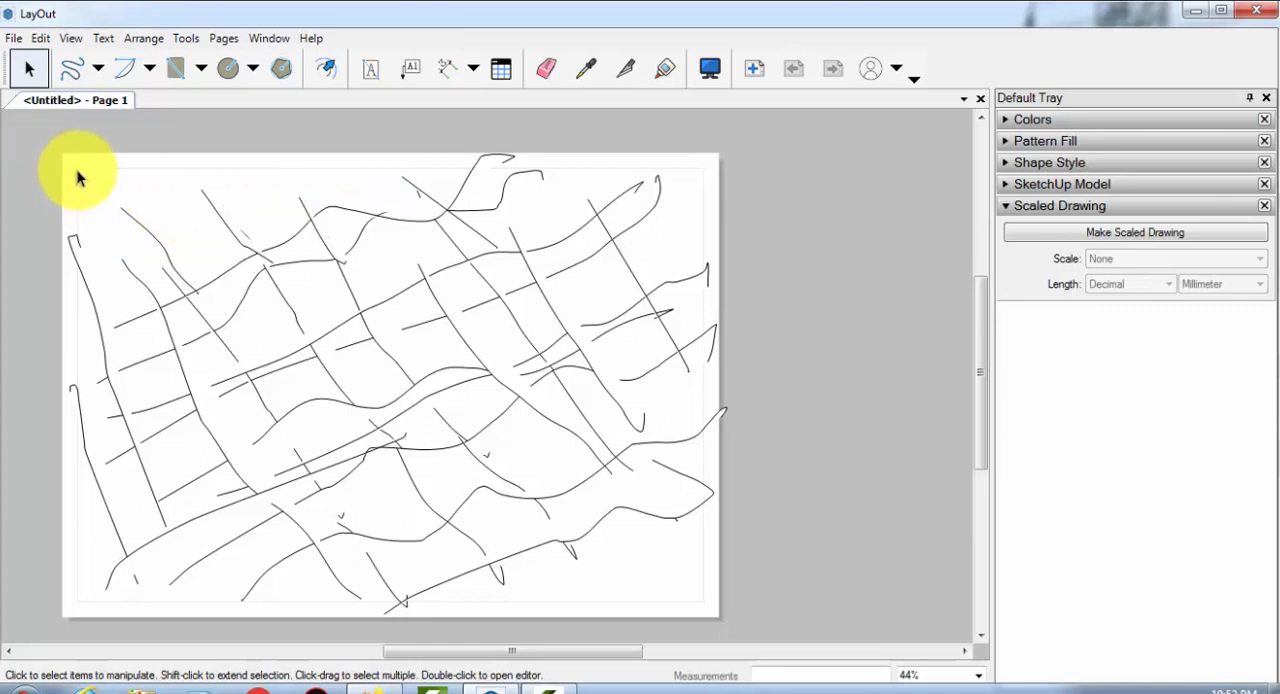
drag(81, 168, 572, 342)
click(570, 341)
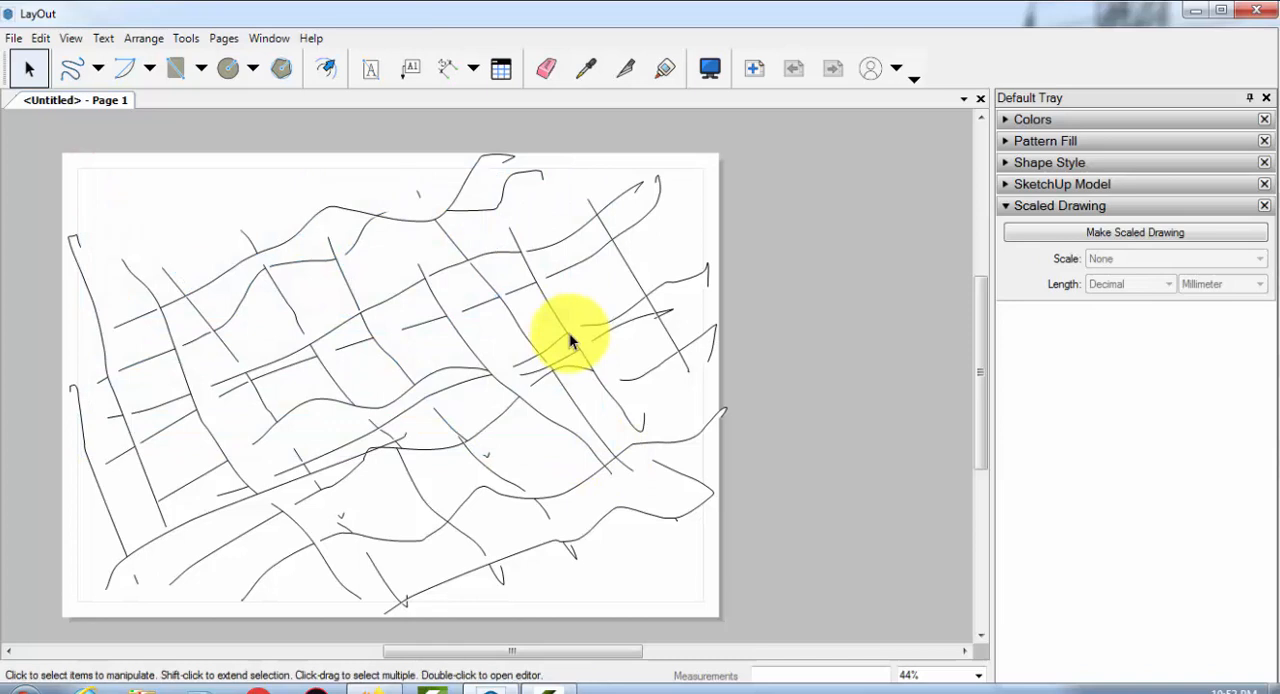
drag(668, 574, 80, 357)
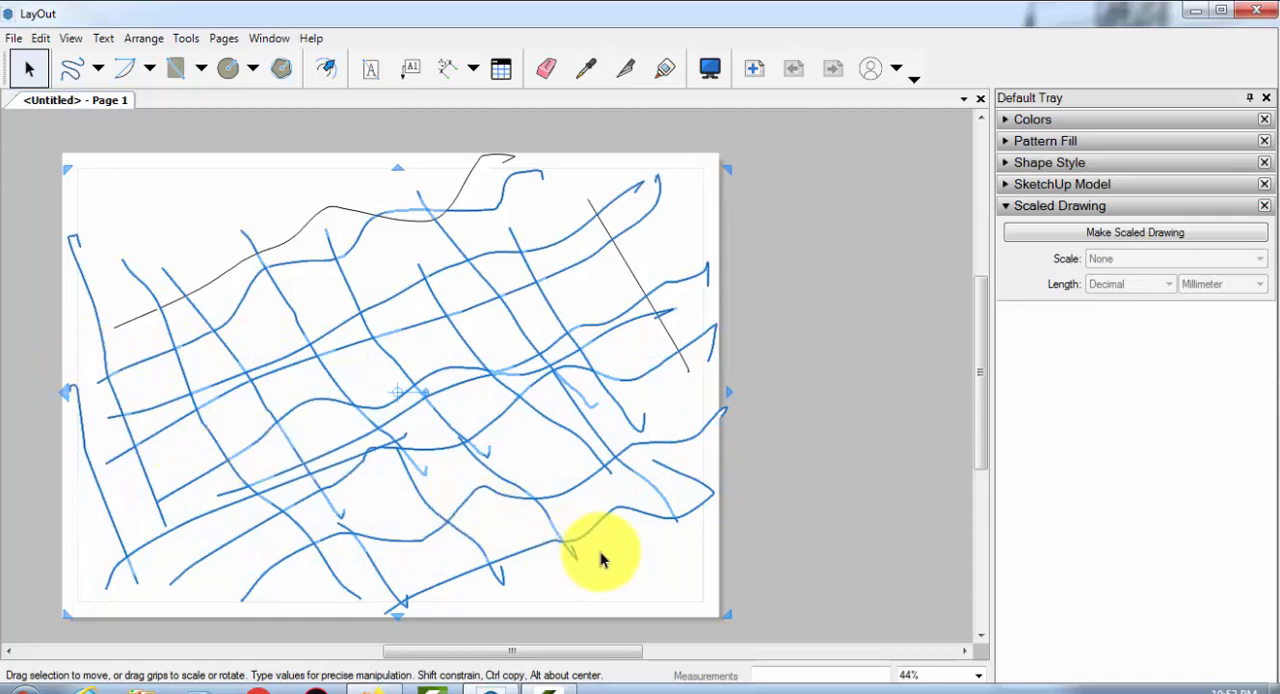
key(Delete)
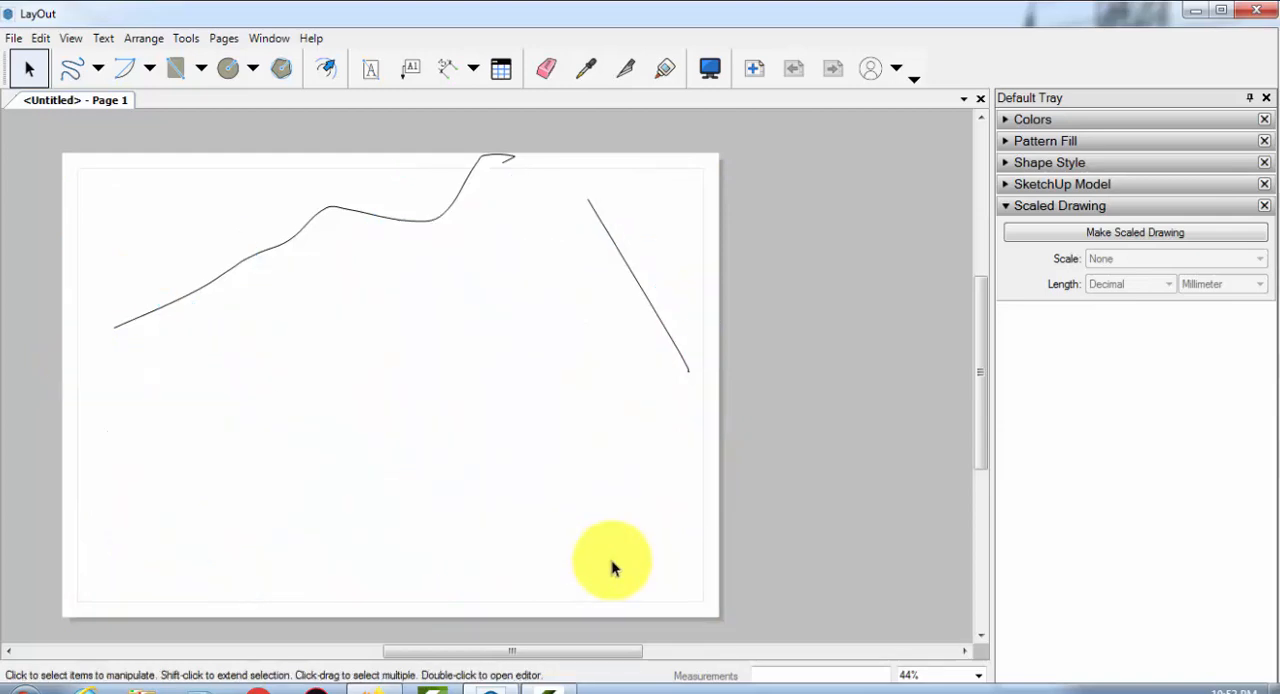
Select the steep stroke and the wavy line one at a time with crossing selection windows, and clear the selection
drag(674, 283, 591, 340)
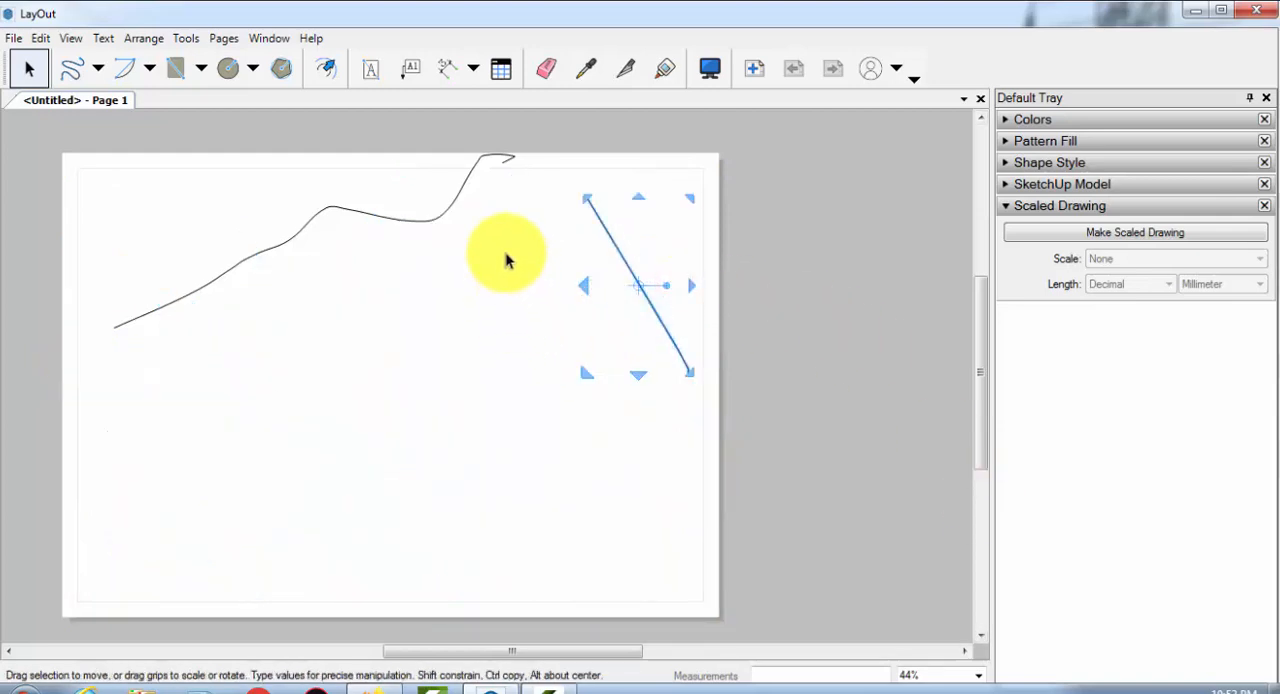
drag(506, 250, 403, 197)
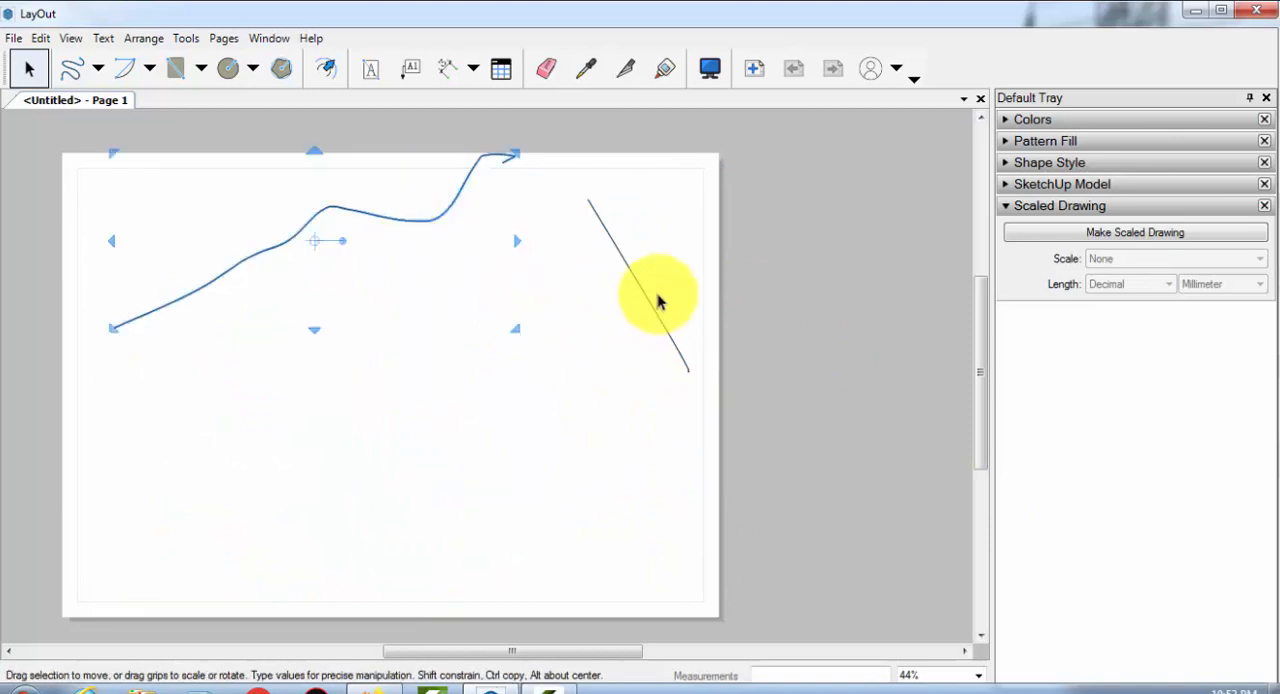
drag(660, 280, 588, 320)
click(574, 294)
Select the steep stroke, add the wavy line to the selection, and clear the selection of both
middle_drag(431, 266, 452, 396)
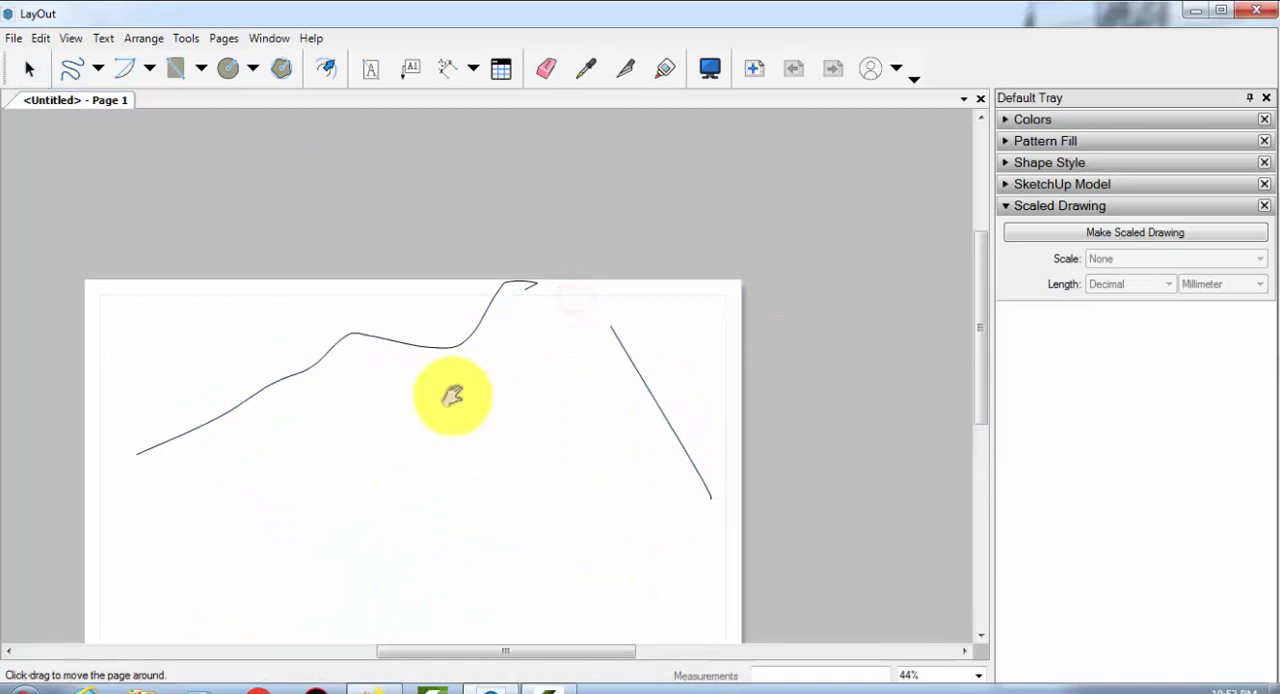
click(640, 373)
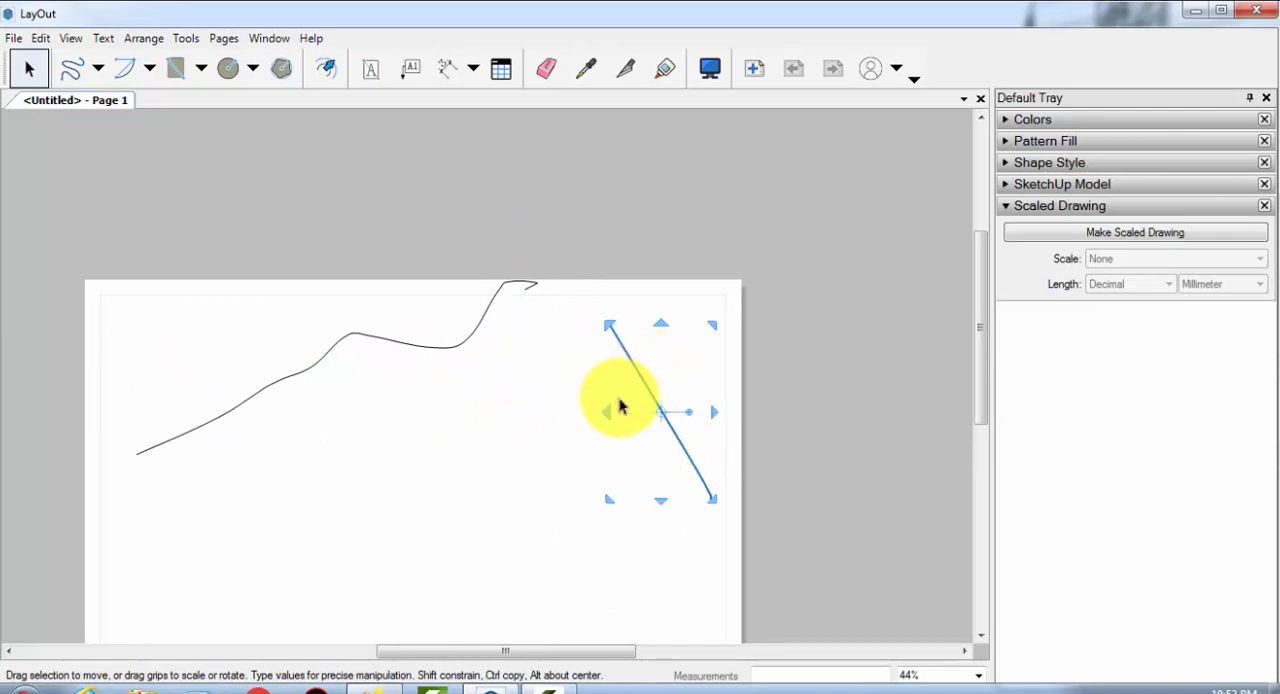
shift+click(458, 348)
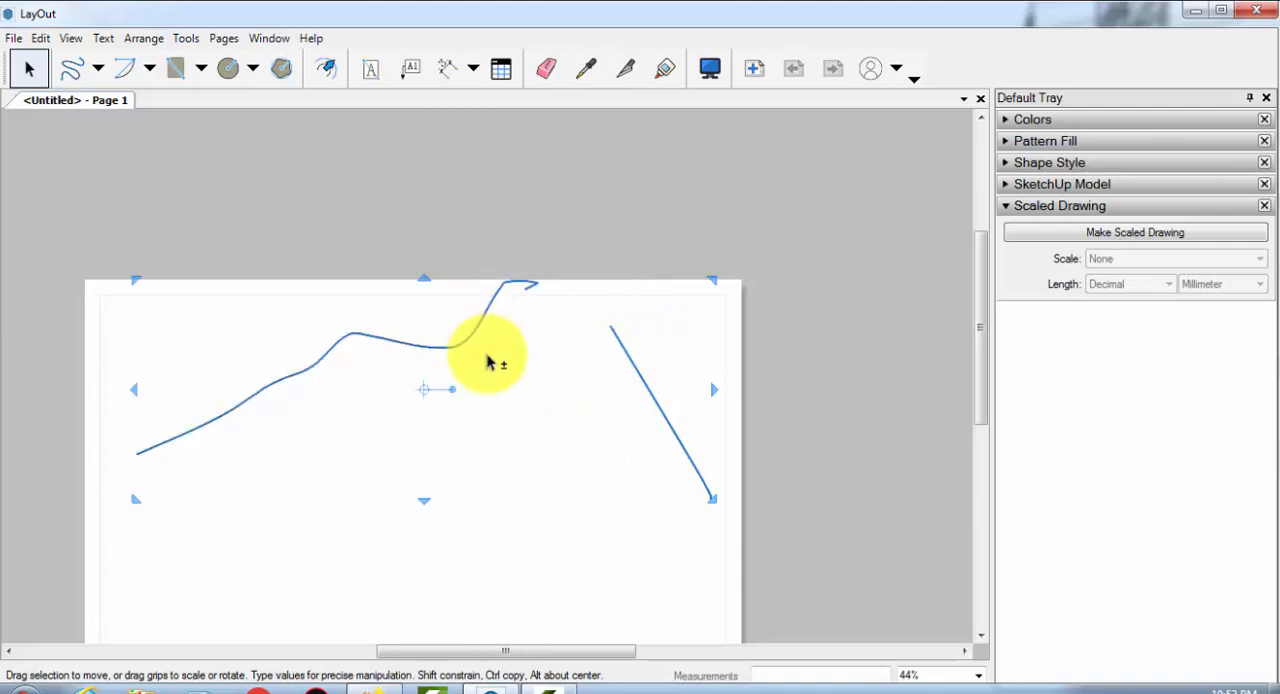
click(522, 346)
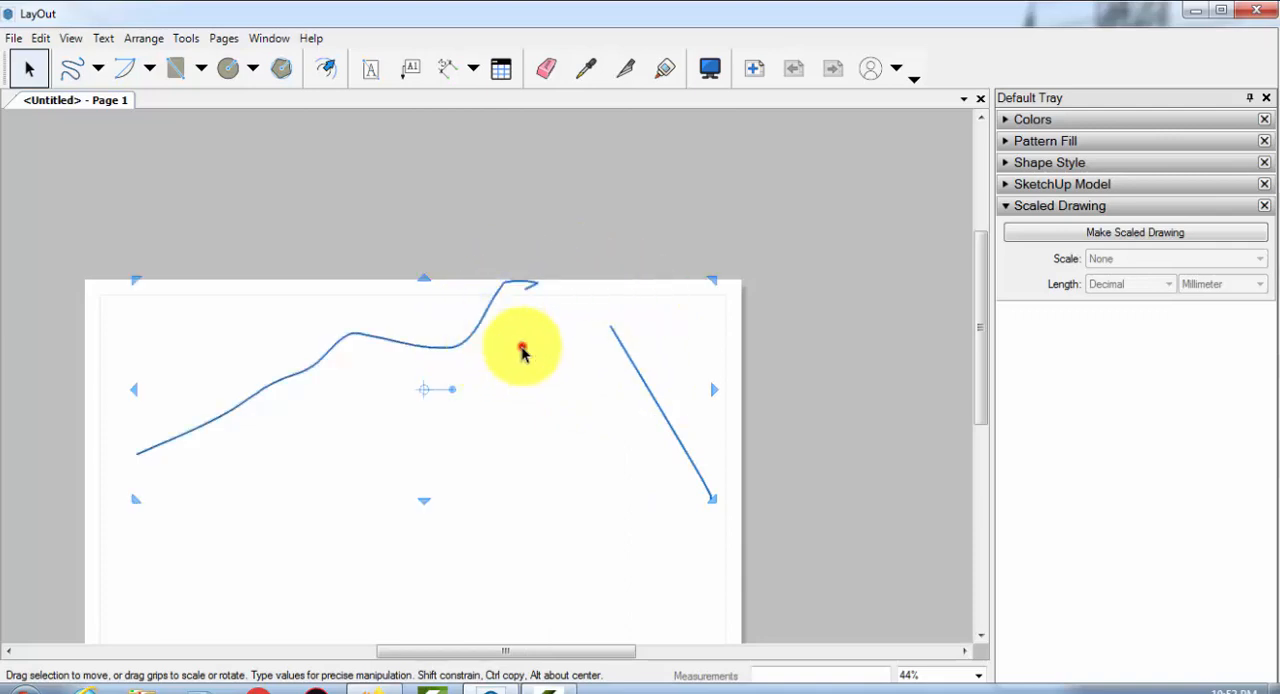
Select the steep stroke and the wavy line alternately, each replacing the previous selection, and leave nothing selected
click(646, 382)
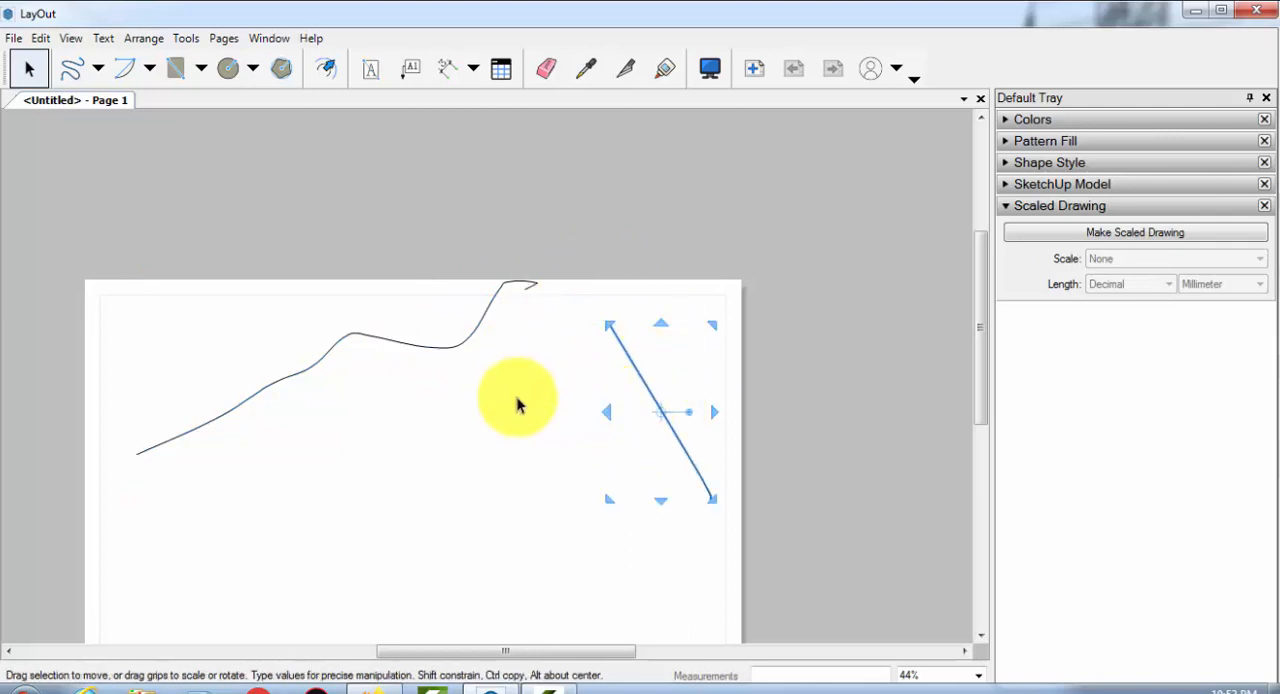
click(314, 360)
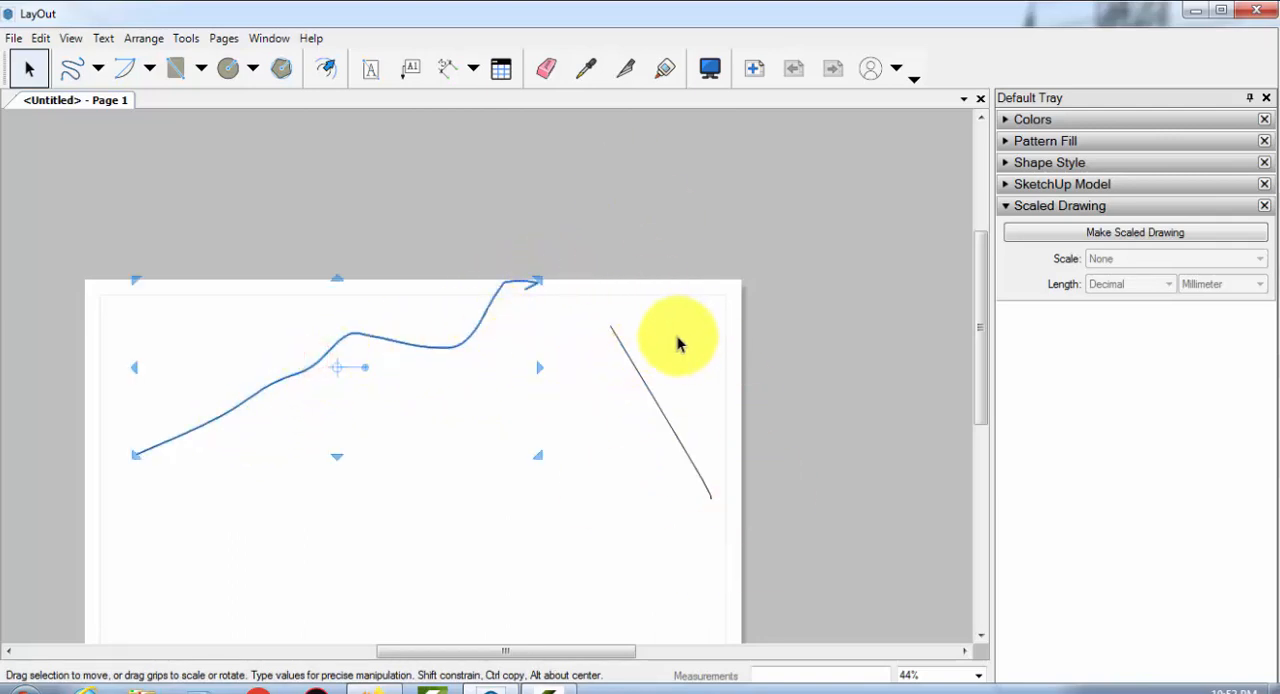
click(639, 370)
click(585, 418)
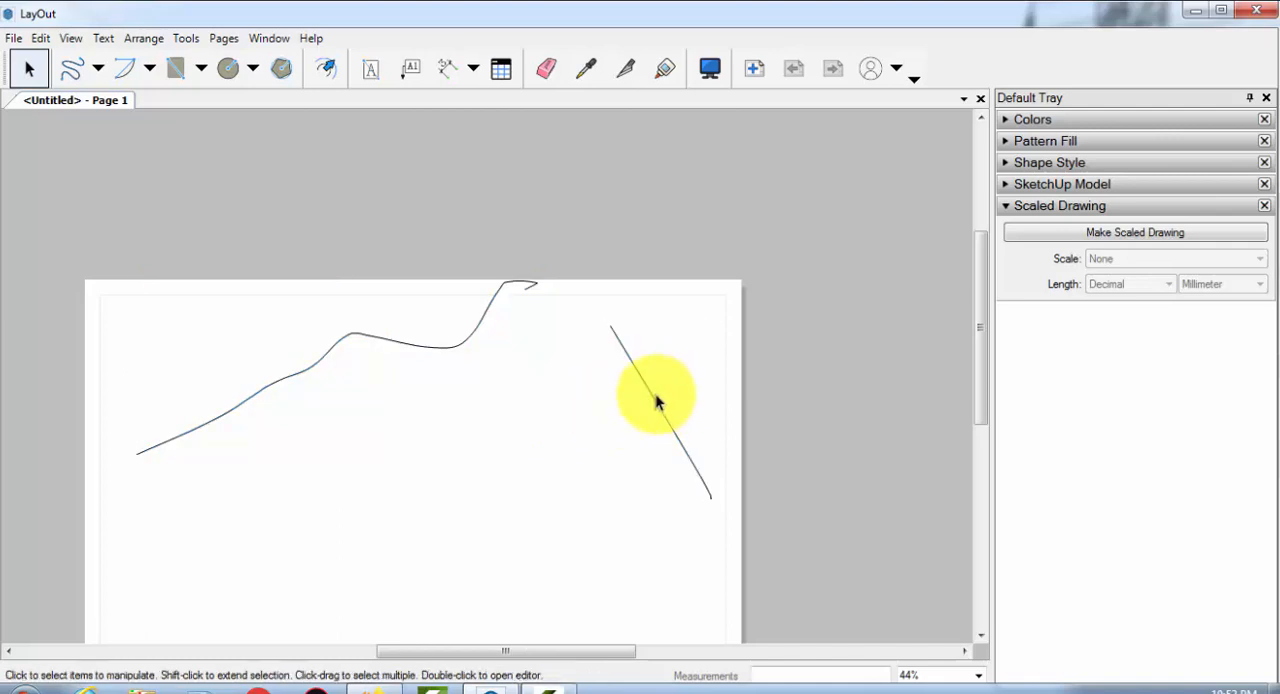
Select the steep stroke and the wavy line together and delete both to empty the page
click(656, 396)
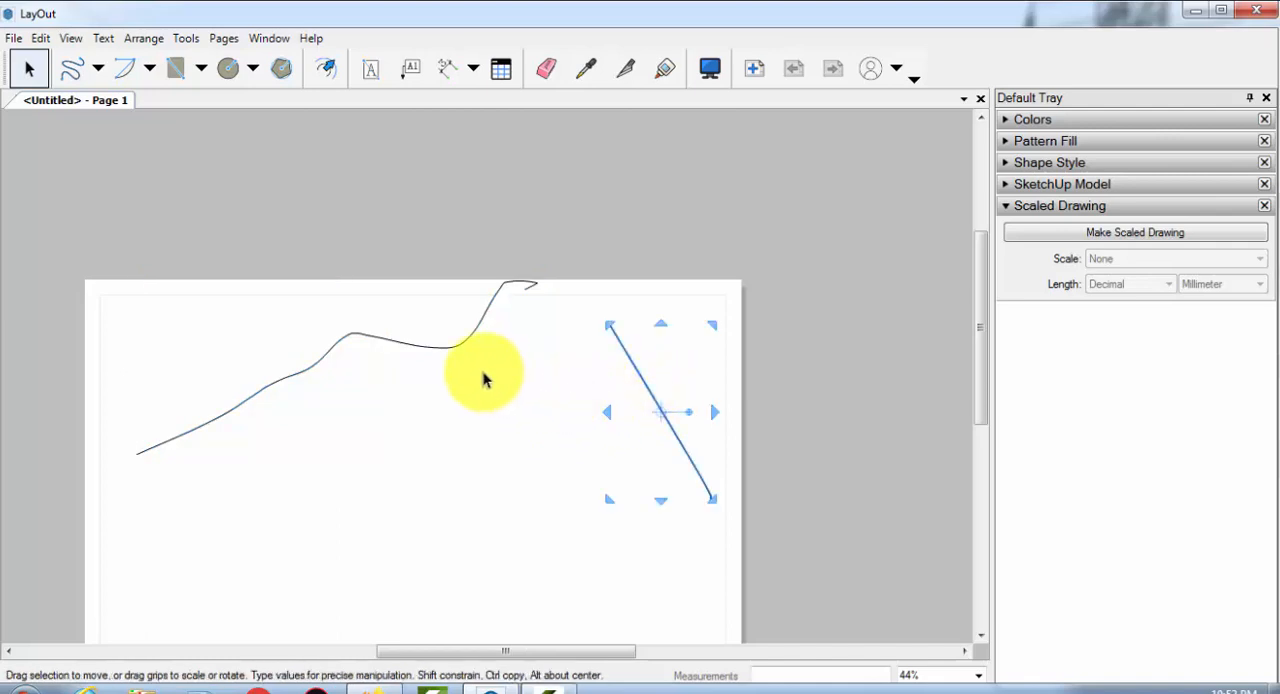
shift+click(437, 347)
middle_drag(423, 386, 466, 246)
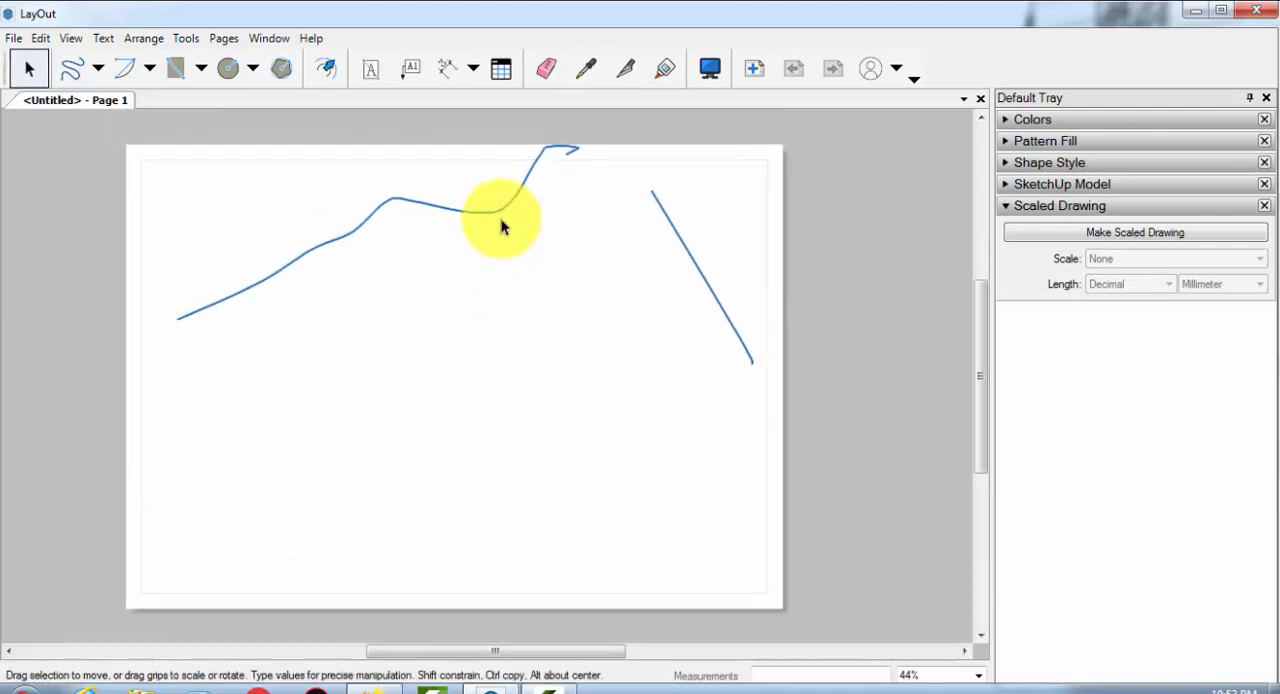
key(Delete)
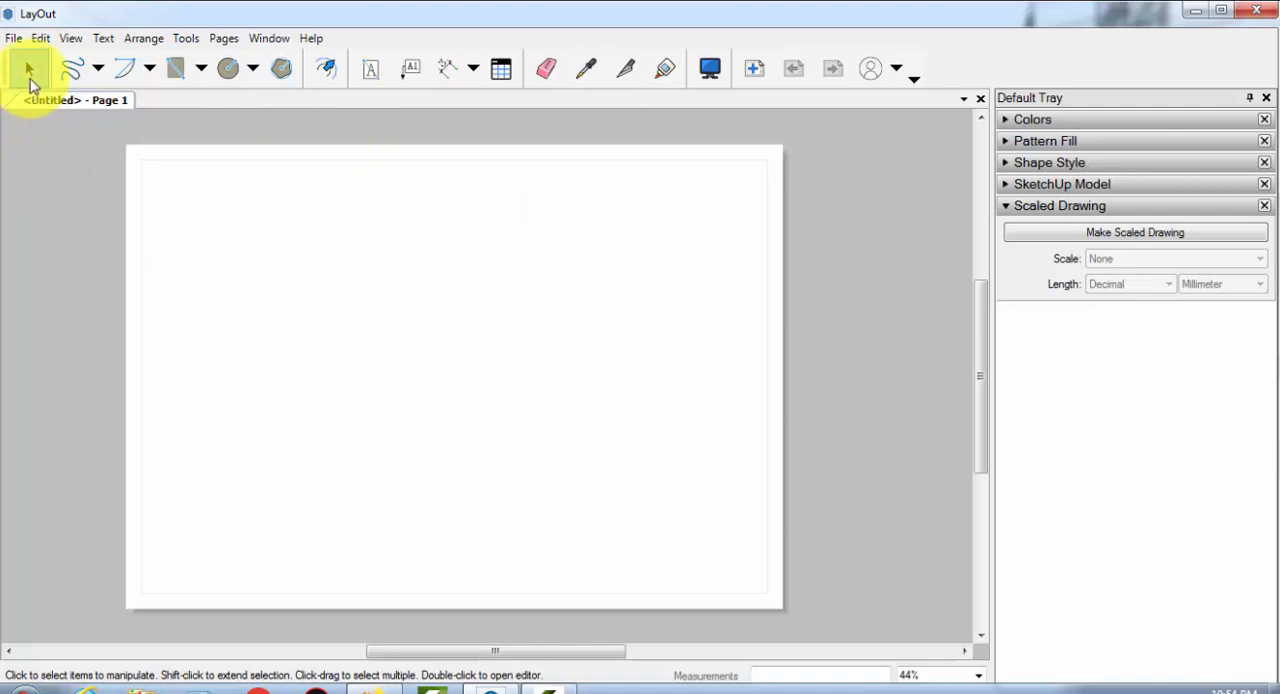
Show the available line-drawing tools, Line and Freehand
click(97, 79)
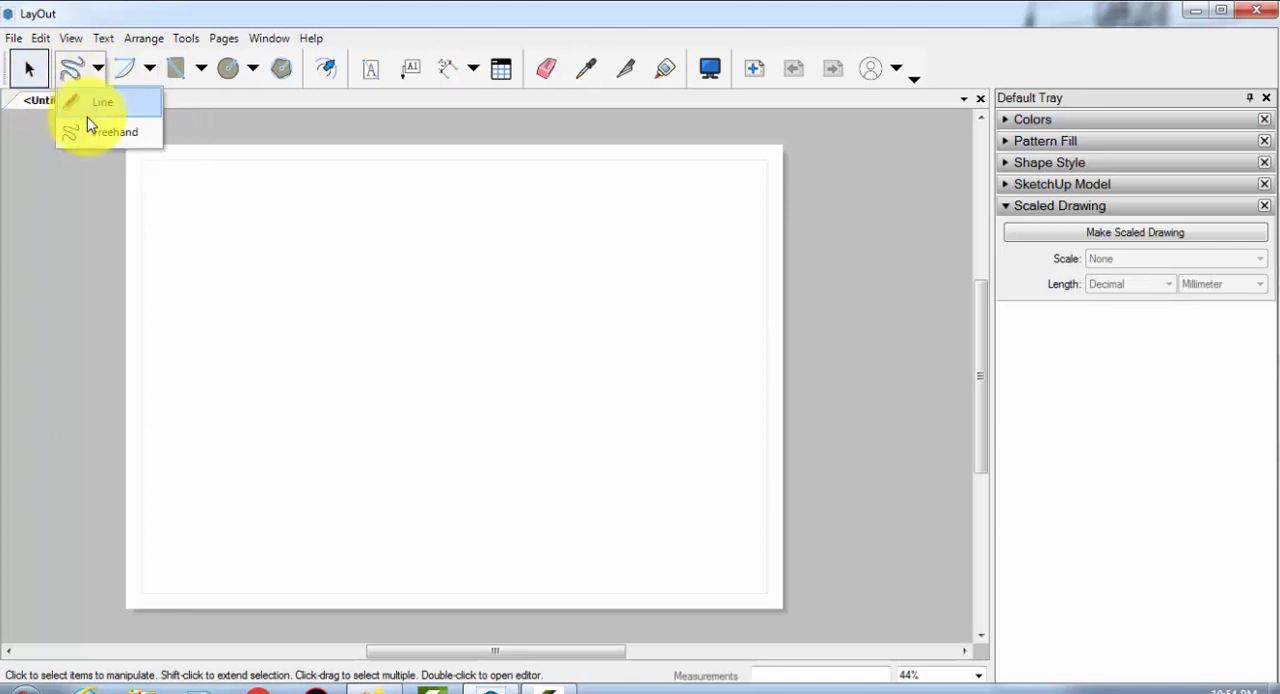